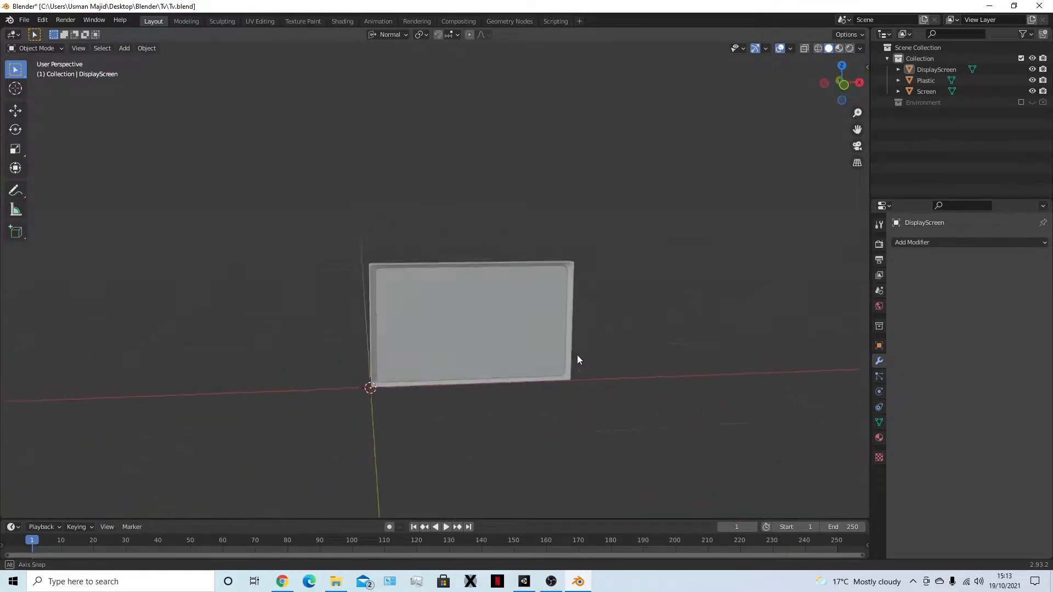
Select the inner front edge loop of the Plastic frame in Edit Mode and try scaling it inward
scroll(528, 332, up, 2)
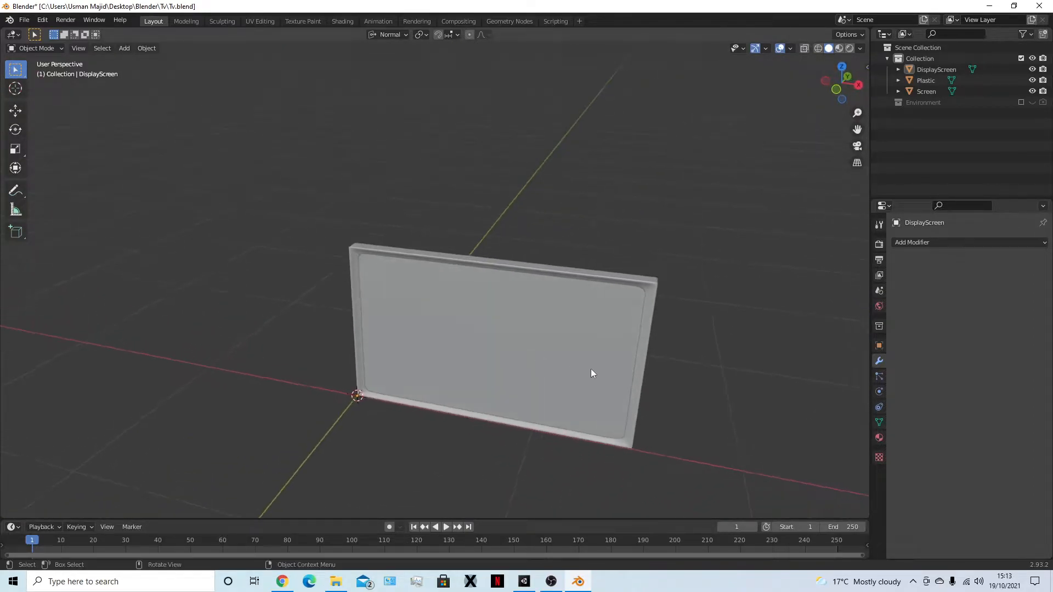
scroll(438, 333, up, 3)
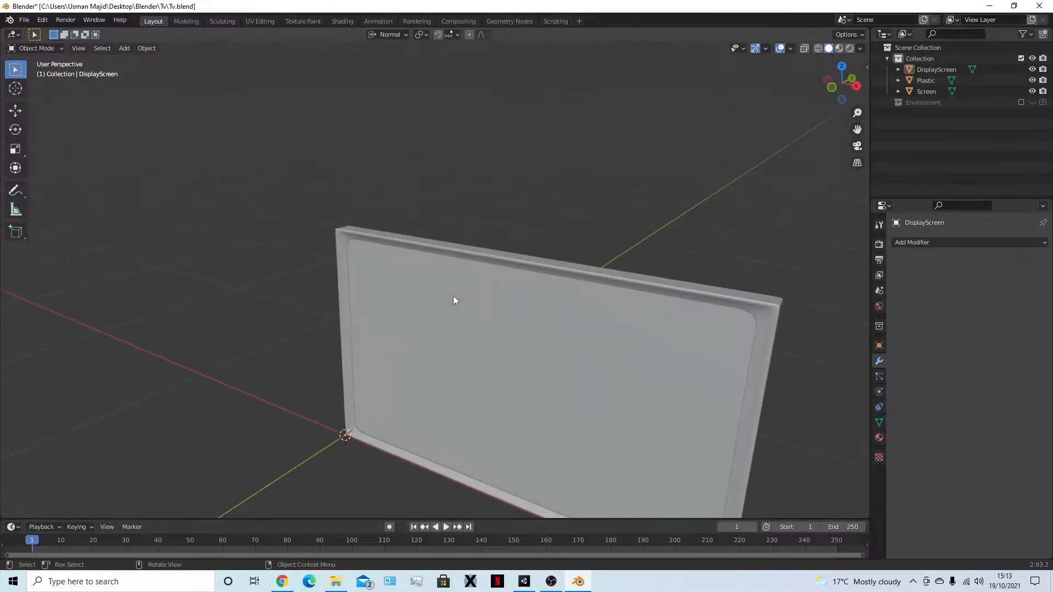
click(443, 248)
middle_drag(472, 340, 467, 276)
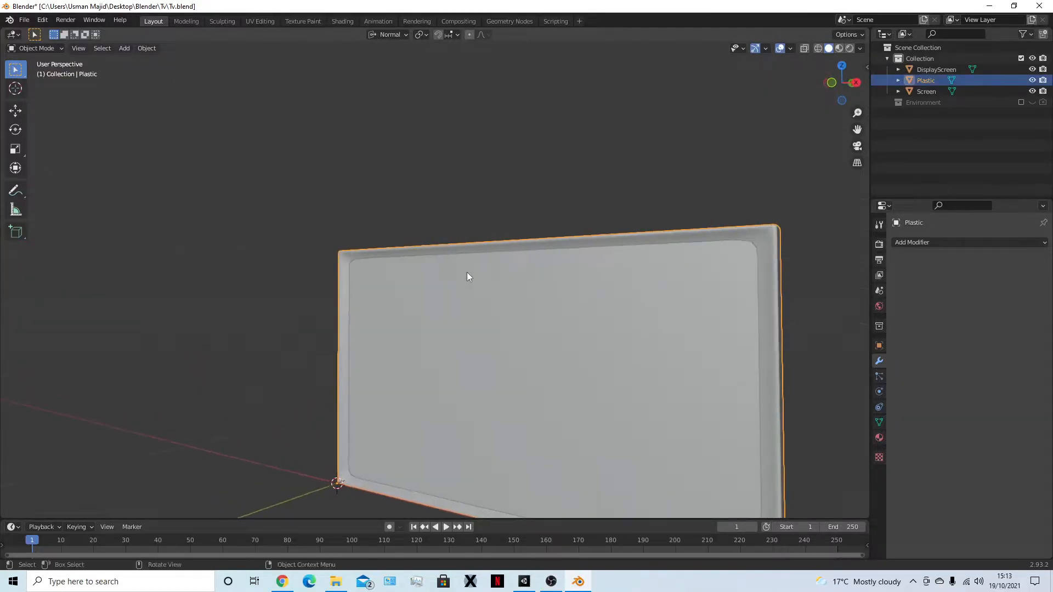
key(Tab)
scroll(458, 316, up, 2)
mouse_move(445, 315)
middle_down()
mouse_move(505, 313)
mouse_move(459, 303)
middle_up()
alt+click(216, 238)
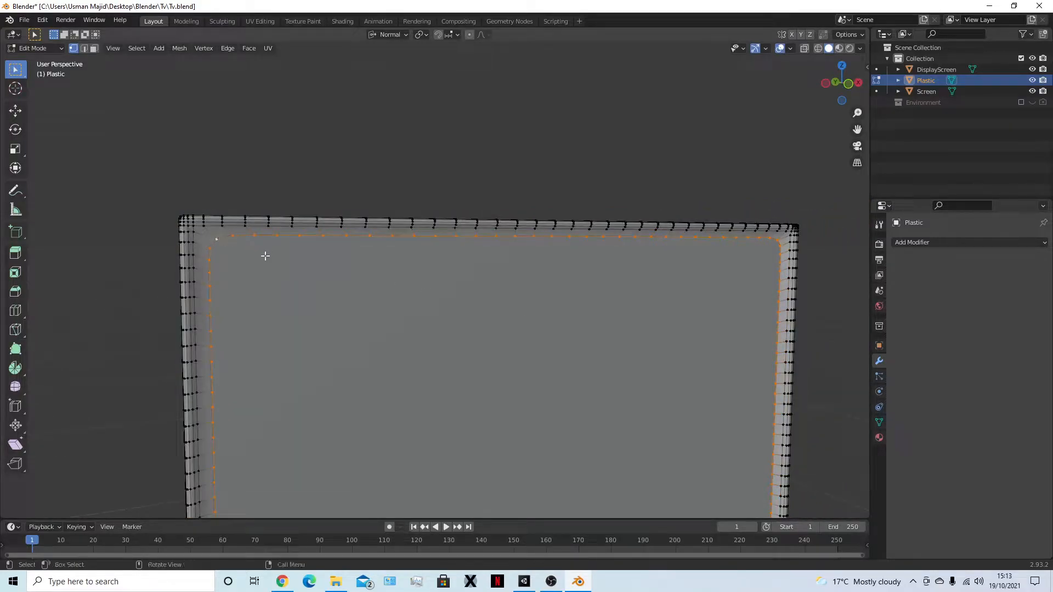
key(s)
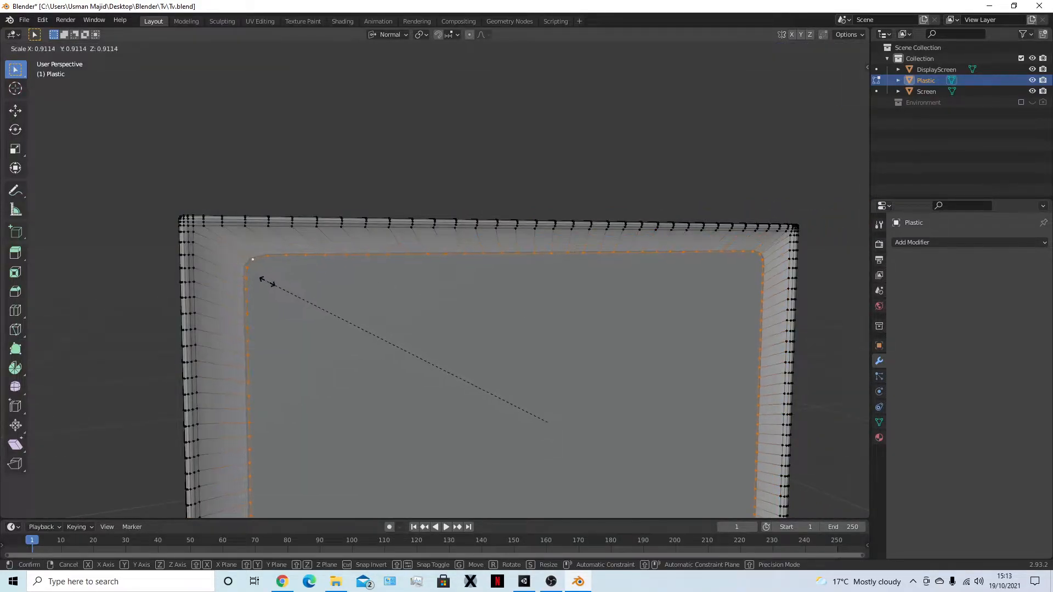
right_click(267, 282)
middle_drag(406, 347, 362, 312)
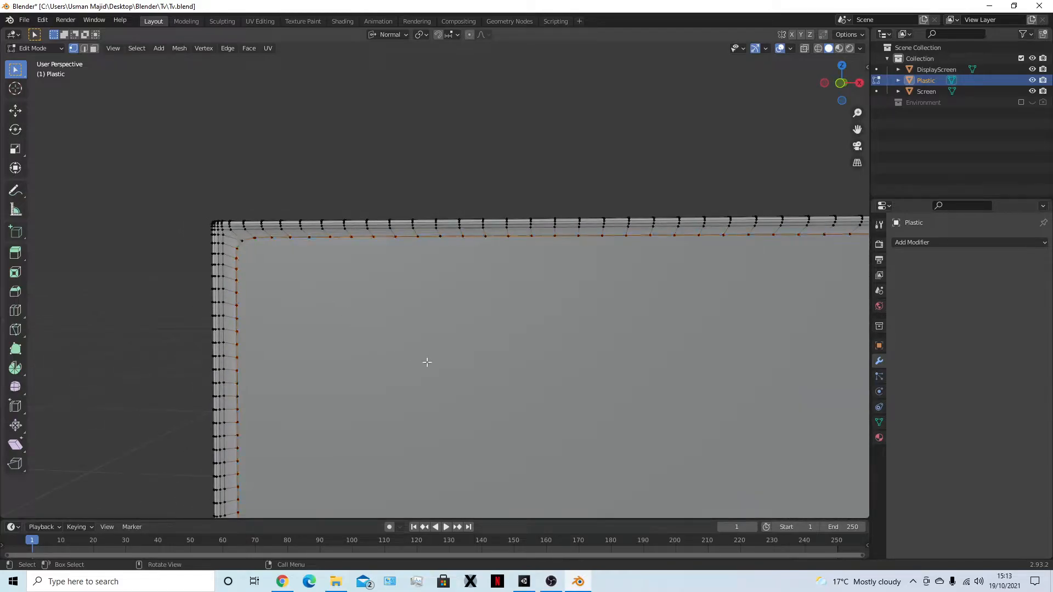
middle_drag(445, 382, 367, 283)
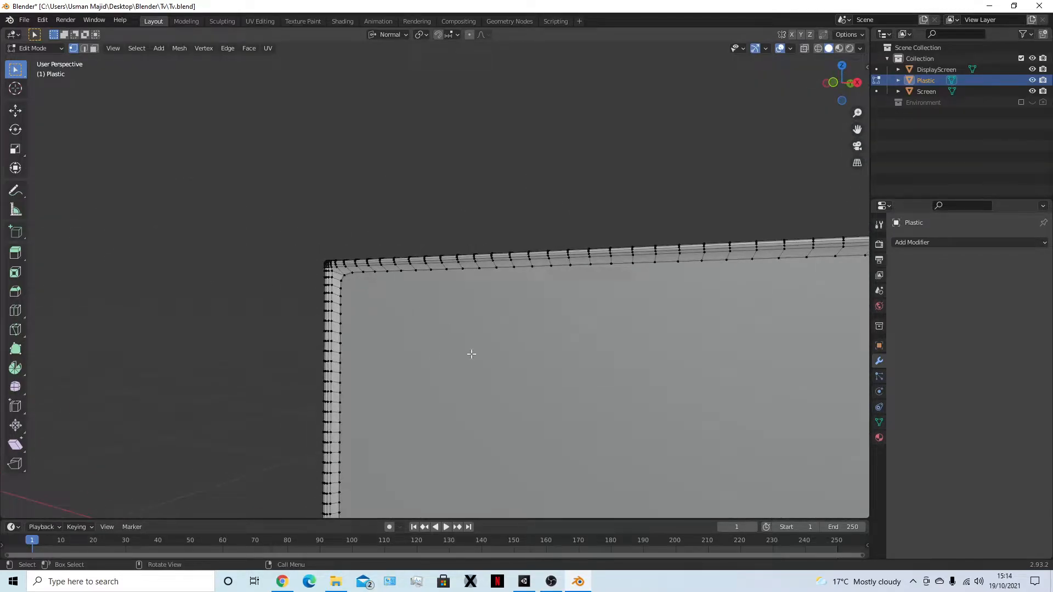
Reselect the Plastic frame's inner edge loop, test scaling it again, and return to Object Mode
scroll(460, 342, down, 4)
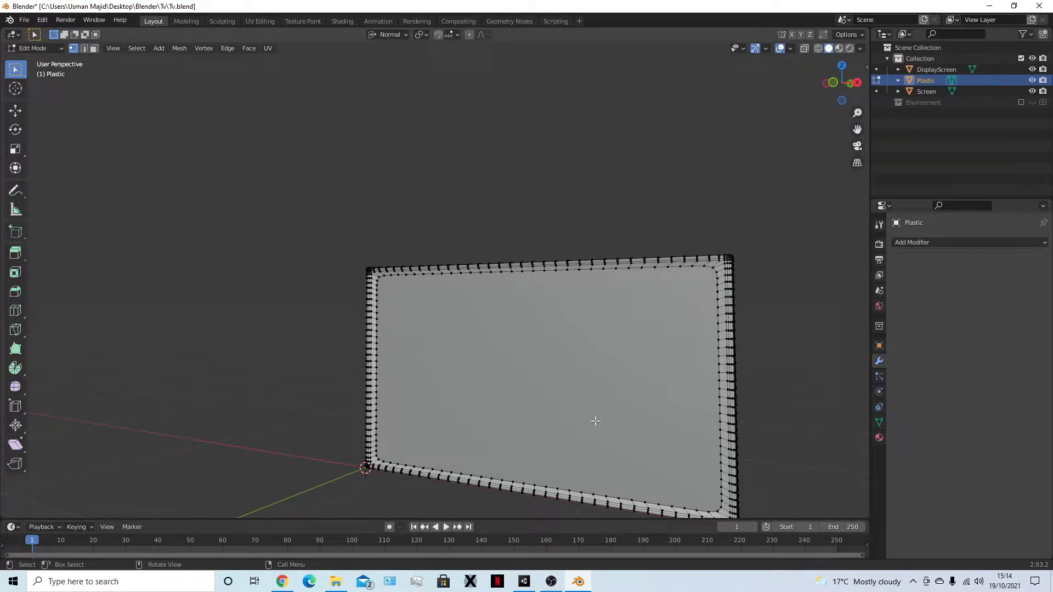
scroll(543, 414, up, 3)
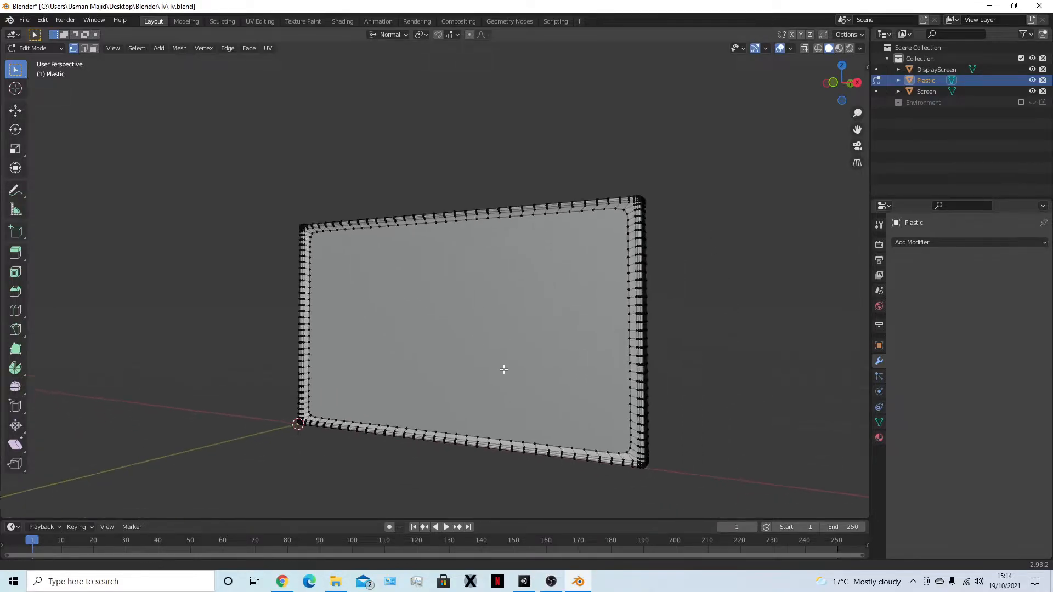
alt+click(171, 183)
middle_drag(278, 306, 418, 334)
scroll(418, 334, down, 2)
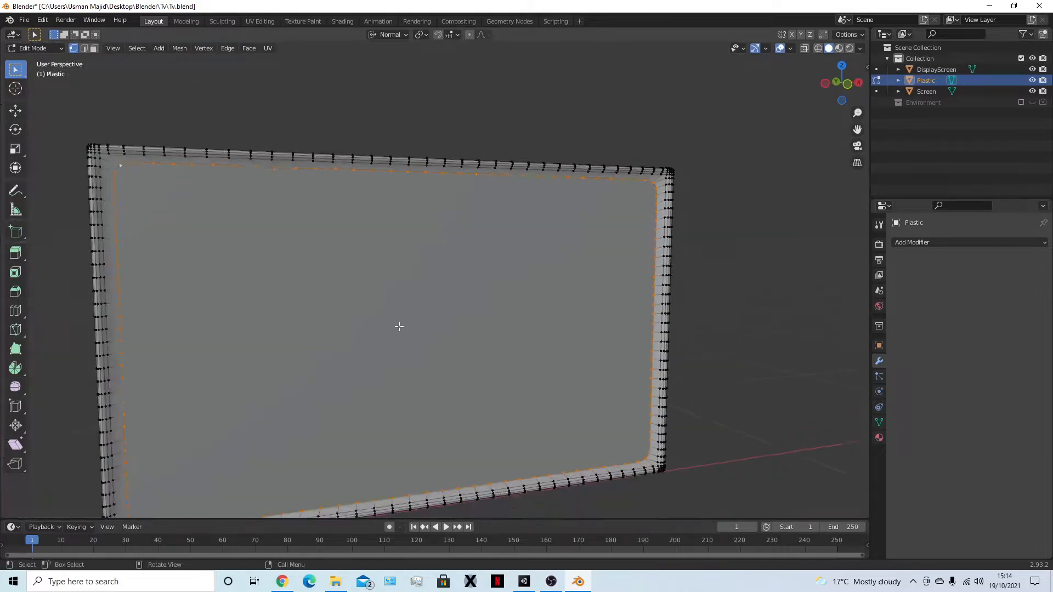
key(s)
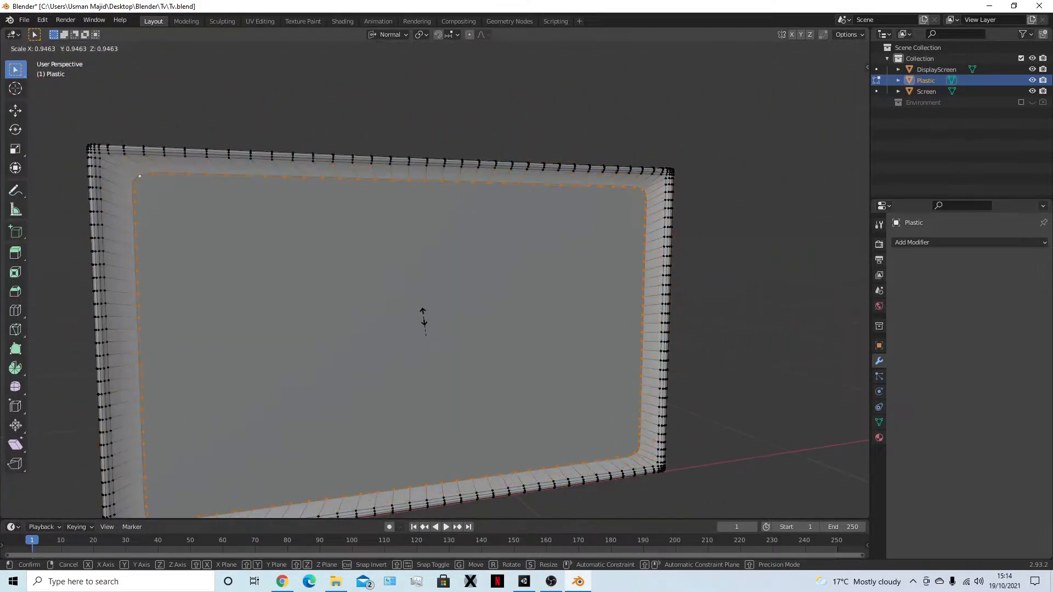
click(319, 361)
key(s)
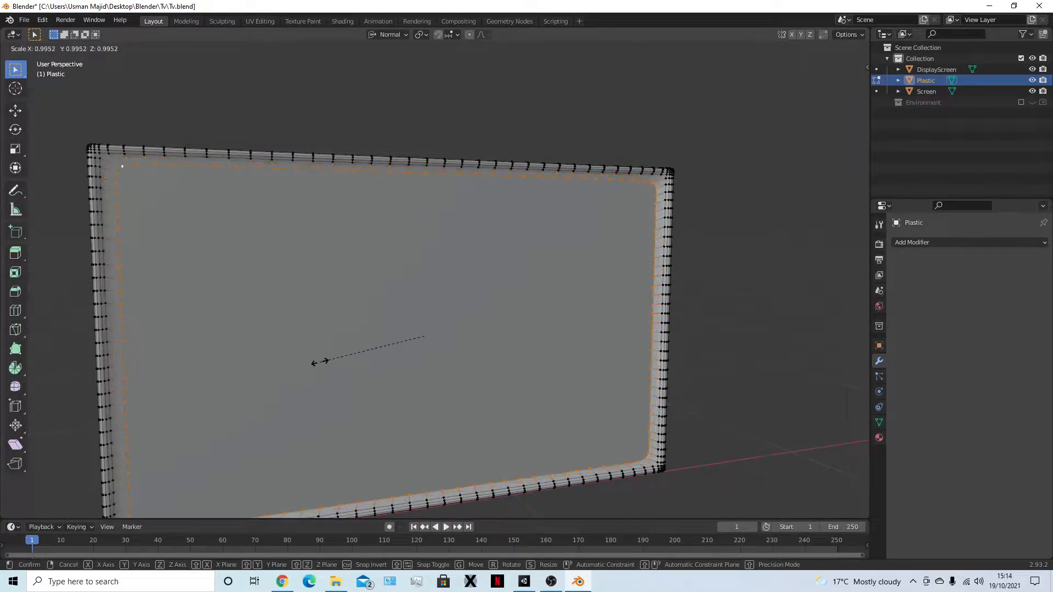
click(321, 363)
click(348, 141)
middle_drag(628, 405, 583, 394)
scroll(582, 394, down, 3)
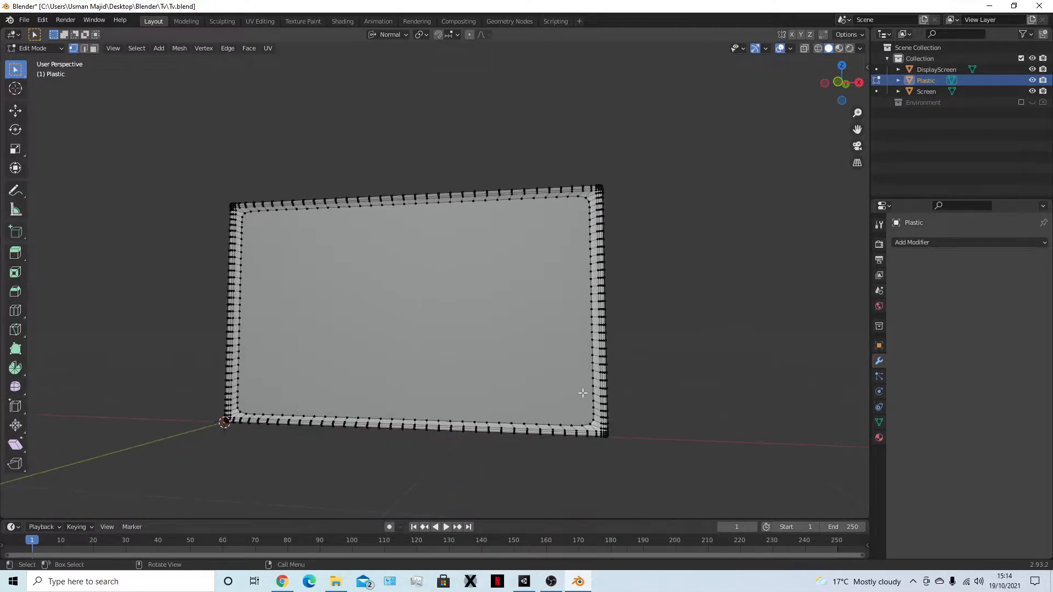
key(Tab)
Isolate the DisplayScreen object by hiding the Plastic and Screen objects
click(507, 338)
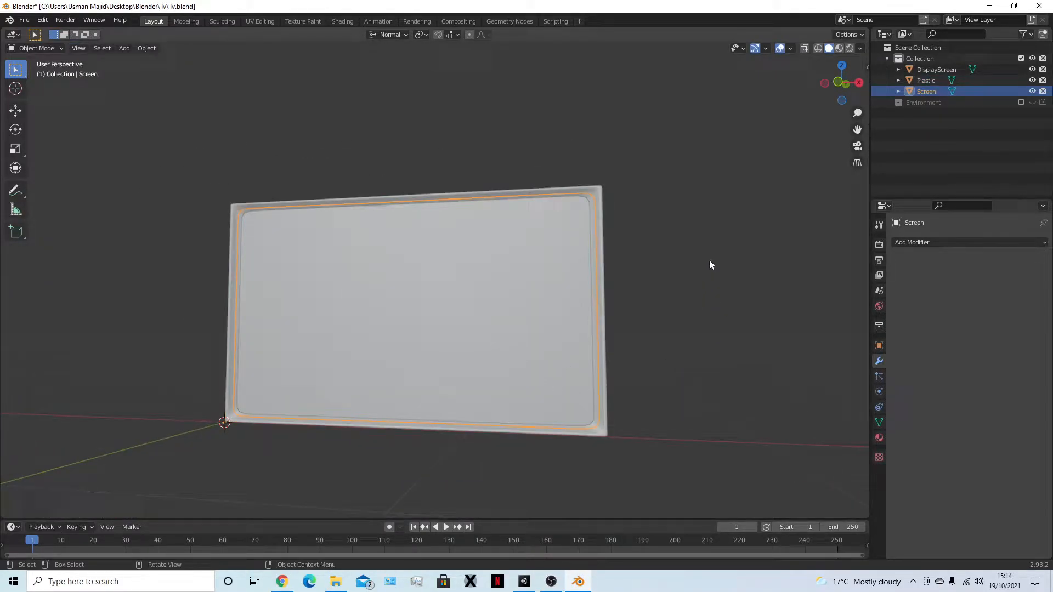
click(923, 71)
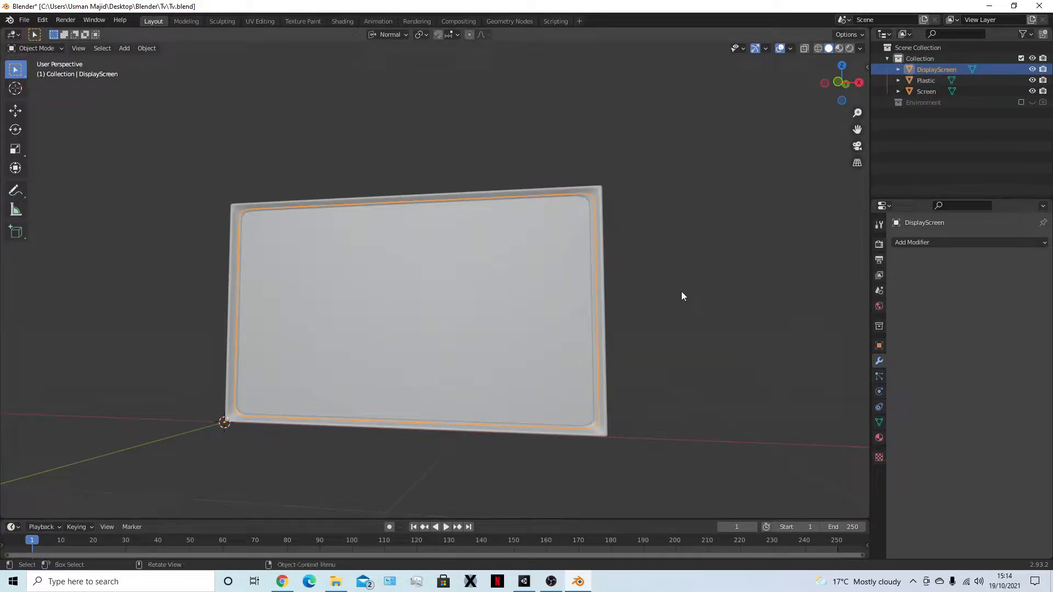
key(alt+a)
click(925, 73)
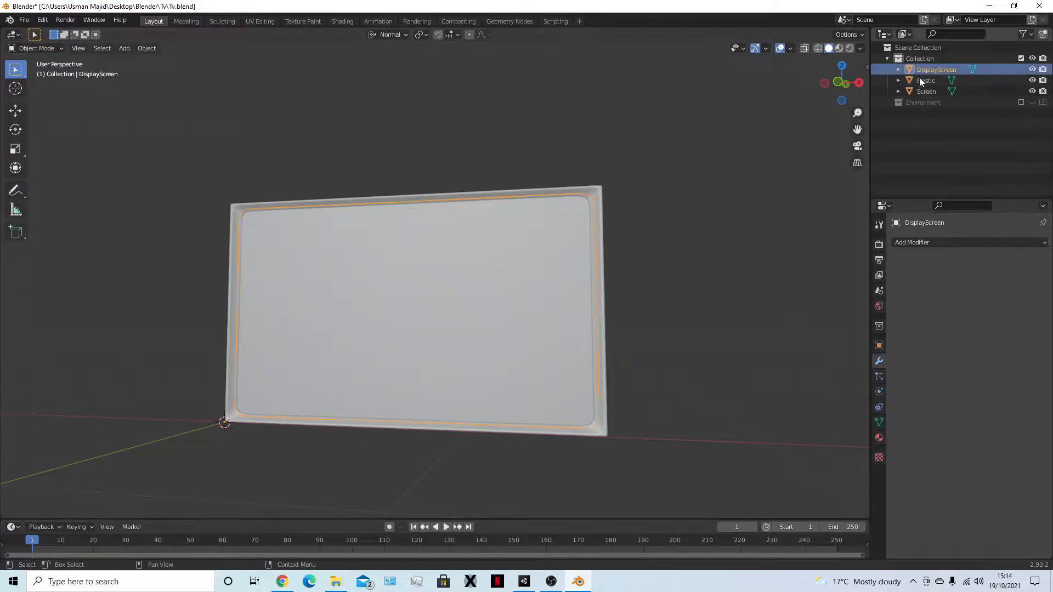
key(shift+h)
Dissolve all of DisplayScreen's faces into one in Edit Mode and return to Object Mode
key(Tab)
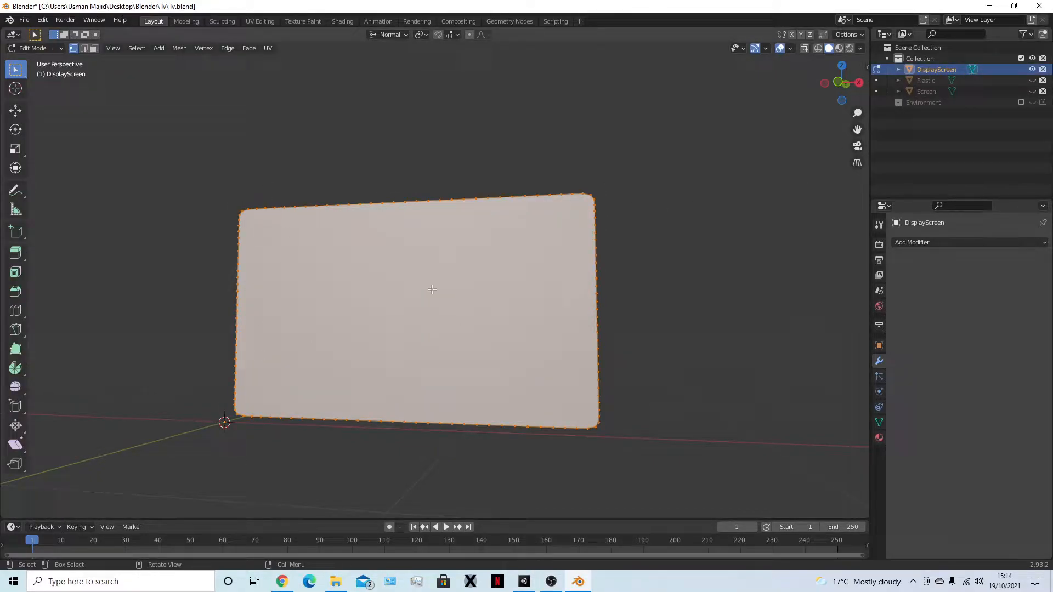
key(alt+a)
key(a)
key(3)
middle_drag(686, 282, 634, 305)
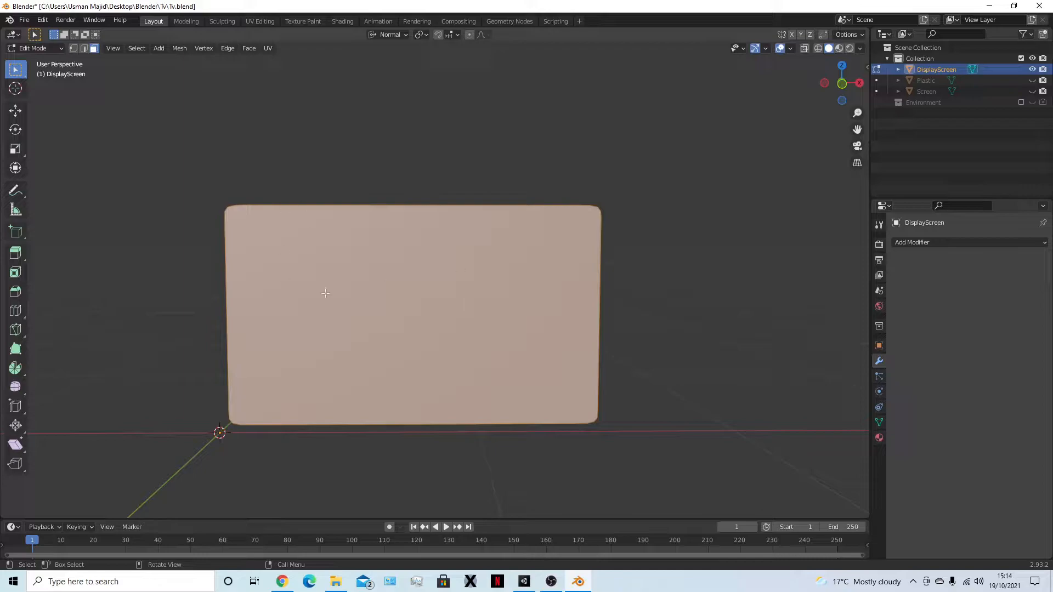
right_click(662, 395)
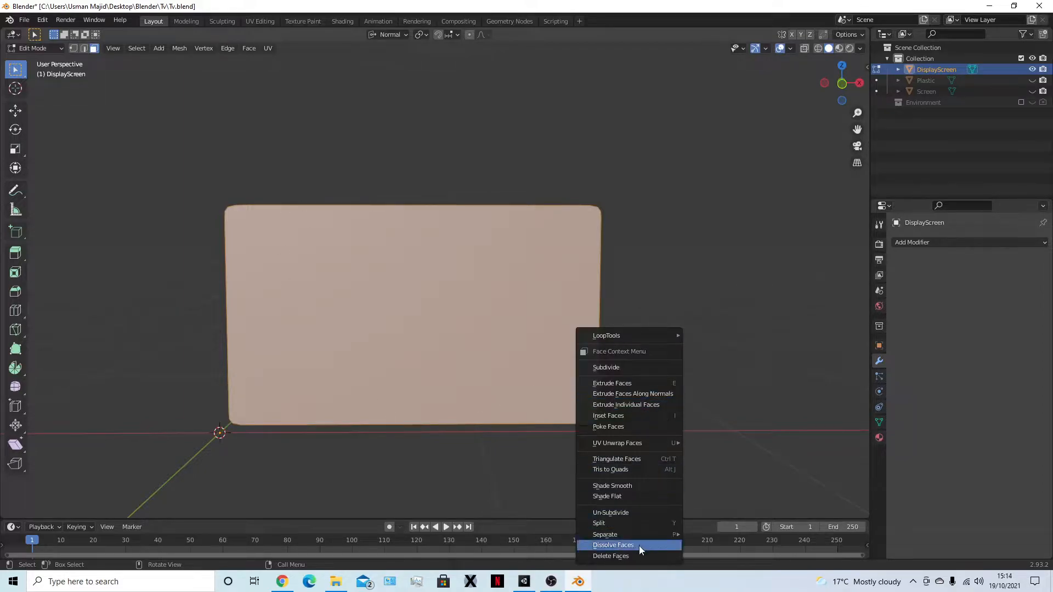
click(639, 546)
key(1)
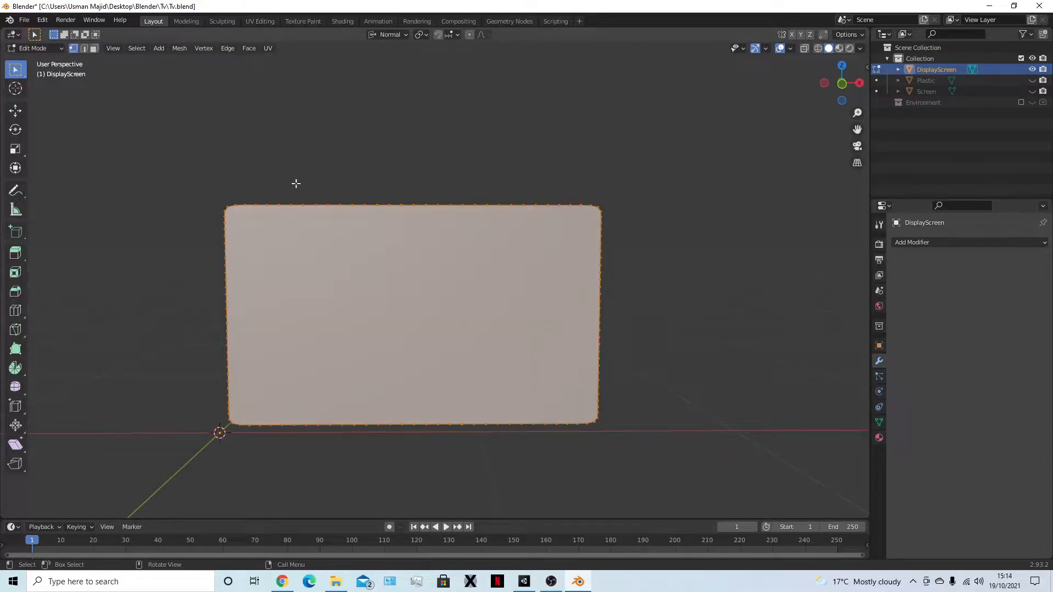
click(709, 280)
key(Tab)
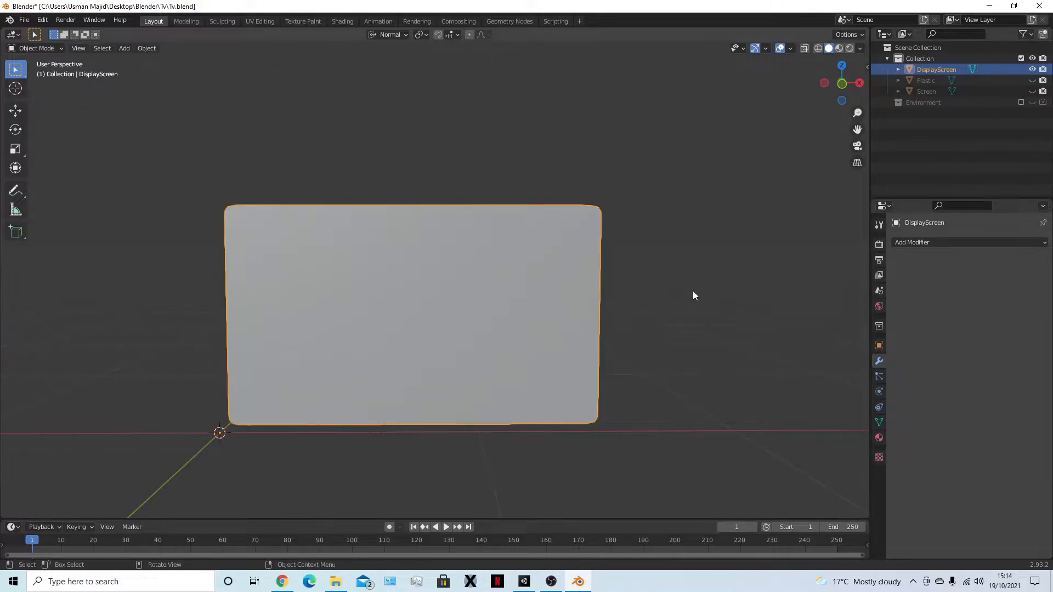
Unhide the Plastic and Screen objects and clear the selection
click(692, 291)
key(alt+h)
click(680, 258)
Unwrap the whole DisplayScreen mesh in the UV Editing workspace
click(943, 70)
middle_drag(697, 271, 614, 247)
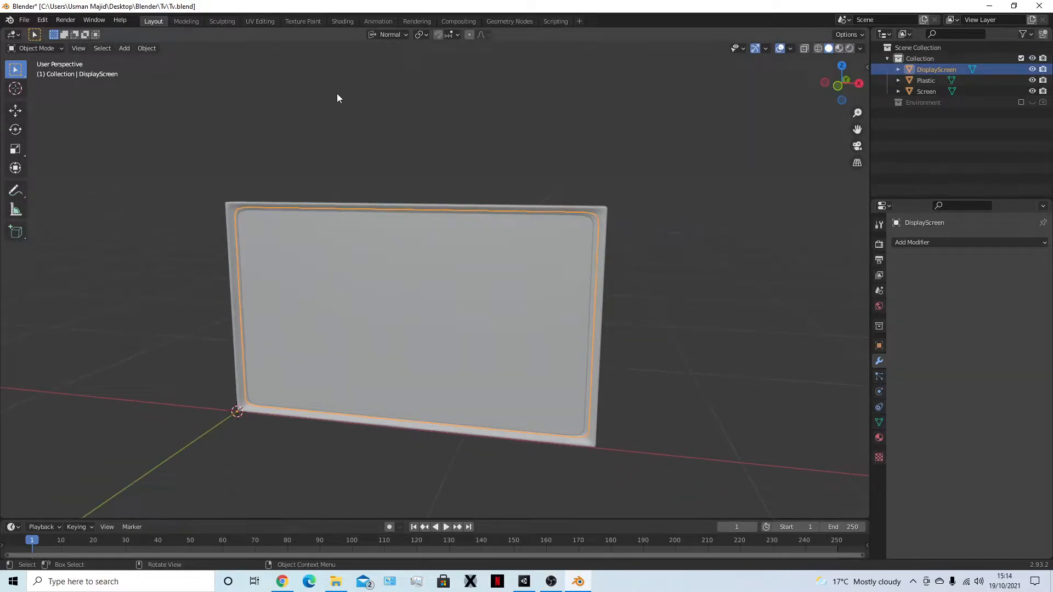
click(266, 21)
key(a)
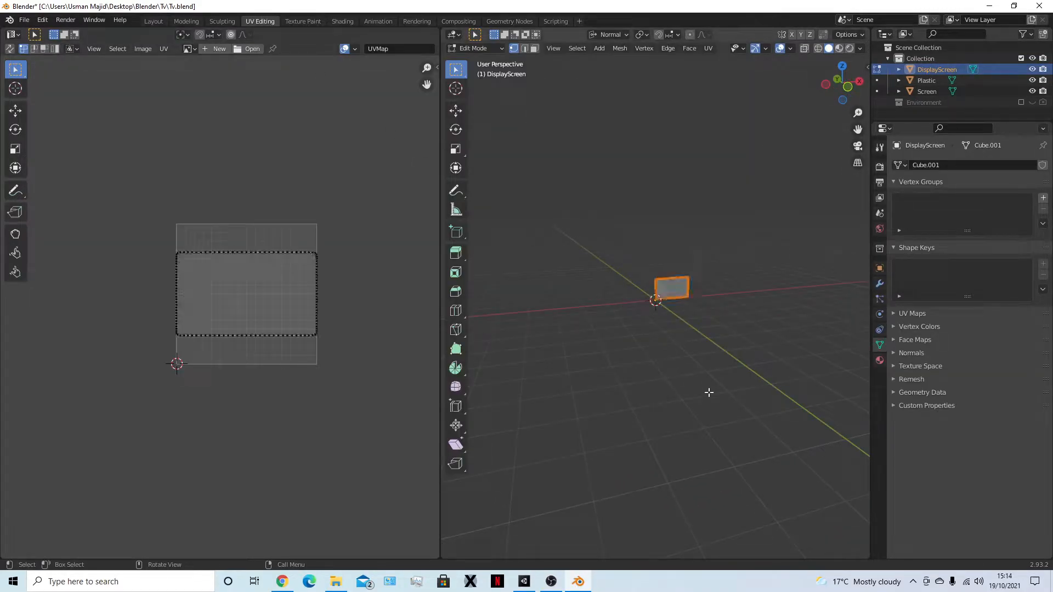
key(u)
click(708, 392)
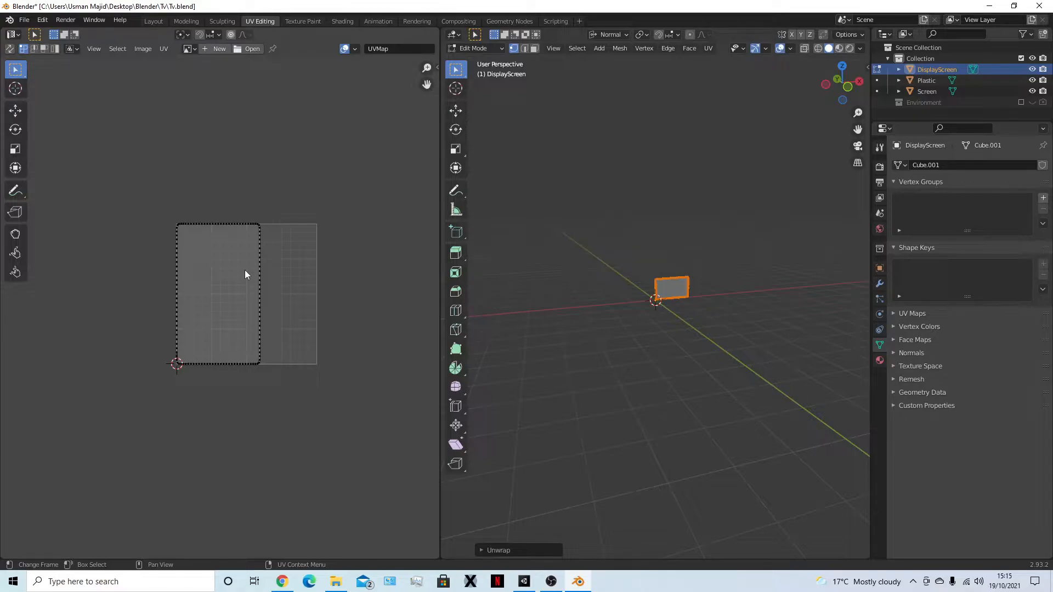
Save the file after checking the DisplayScreen UV island, and return to the Layout workspace
drag(137, 183, 270, 366)
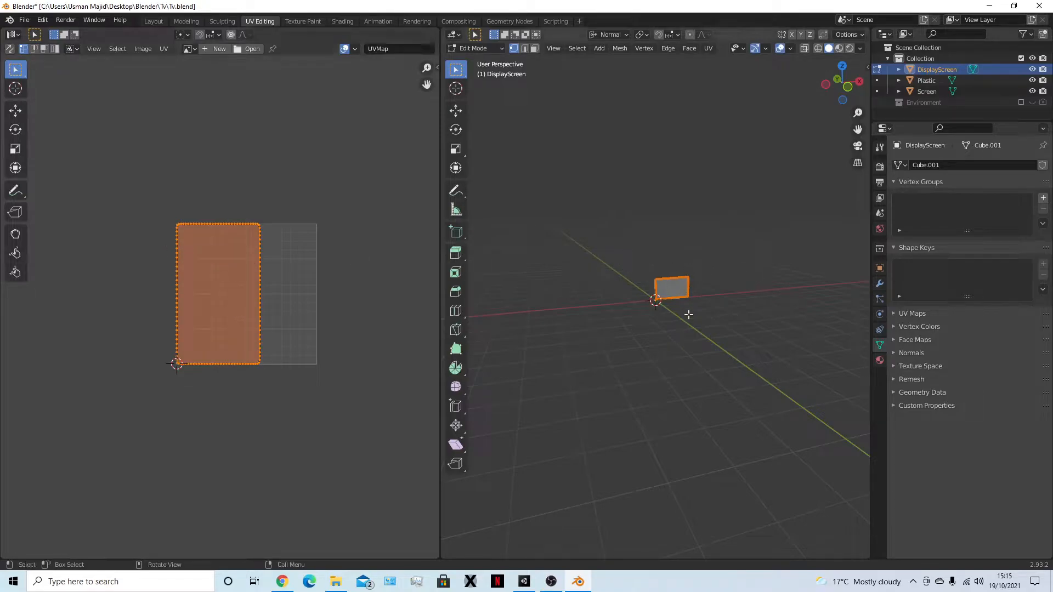
click(381, 226)
key(ctrl+s)
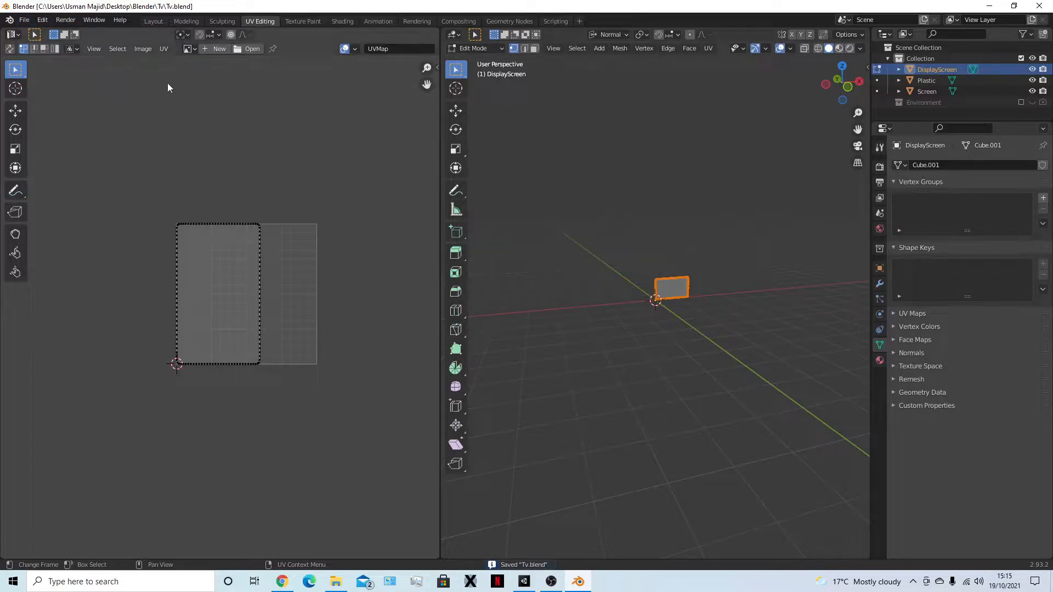
click(153, 21)
key(a)
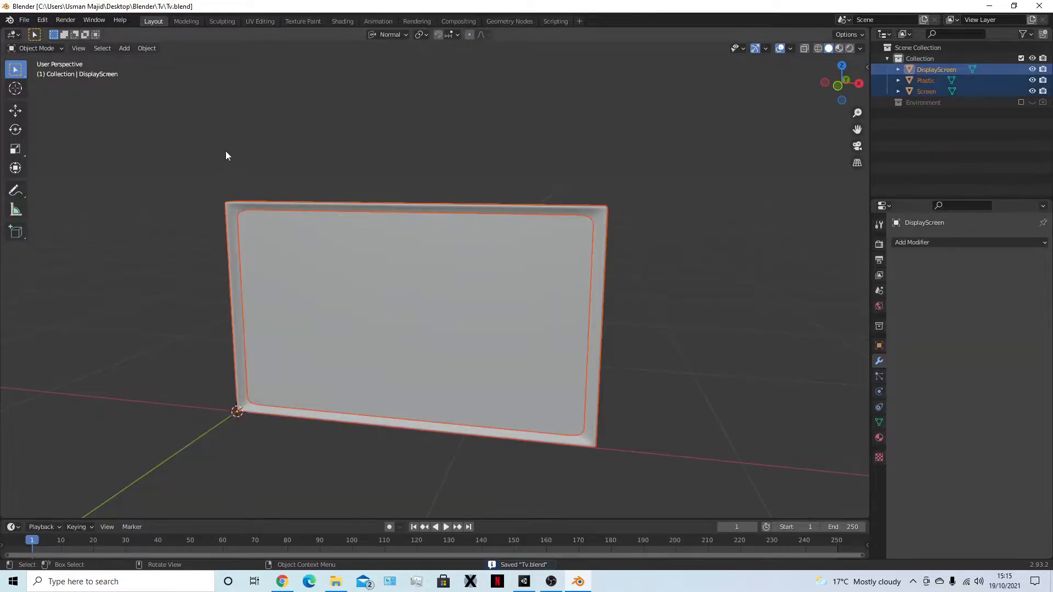
click(624, 343)
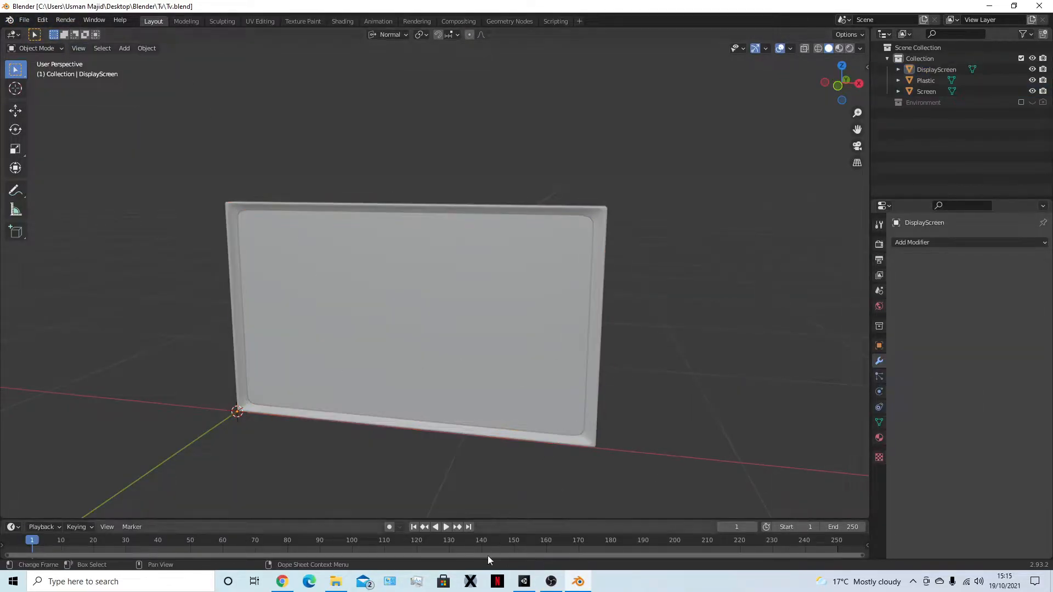
View the "untitled" render in the Tv project's Render Images folder in File Explorer, and return to Blender
click(336, 581)
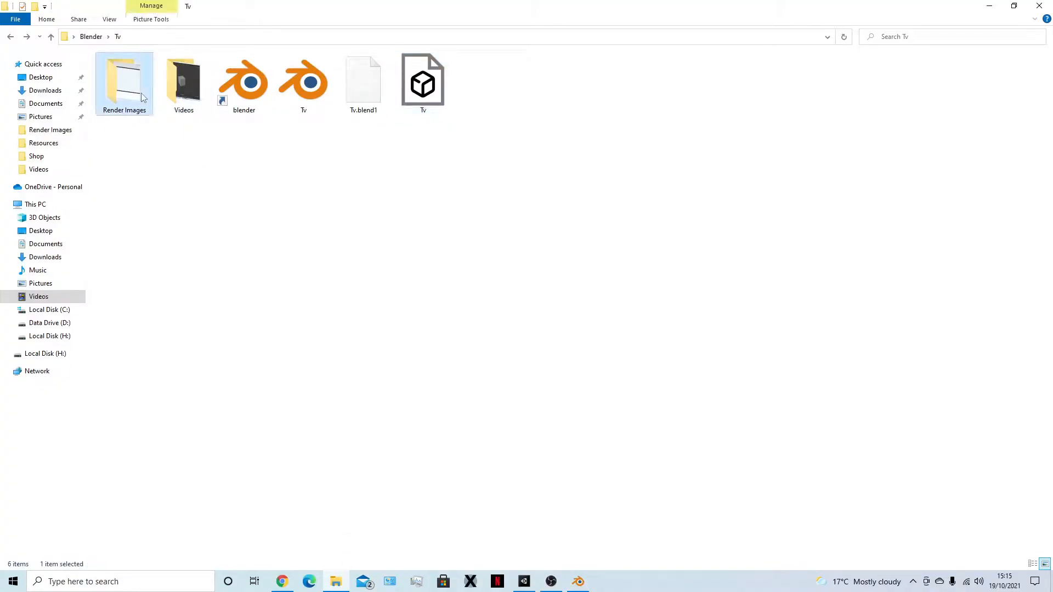
double_click(128, 85)
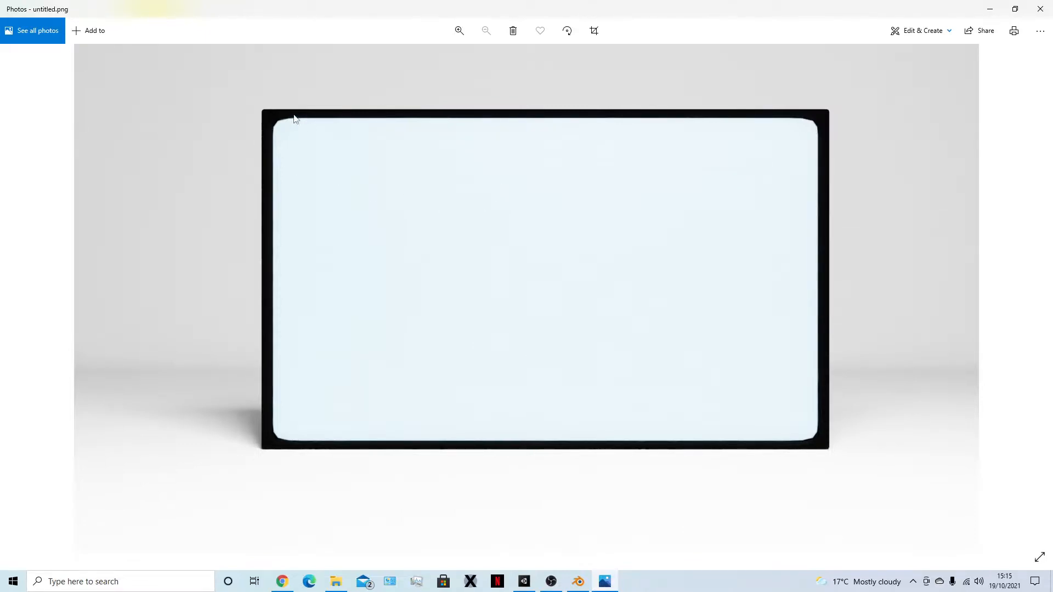
click(1040, 9)
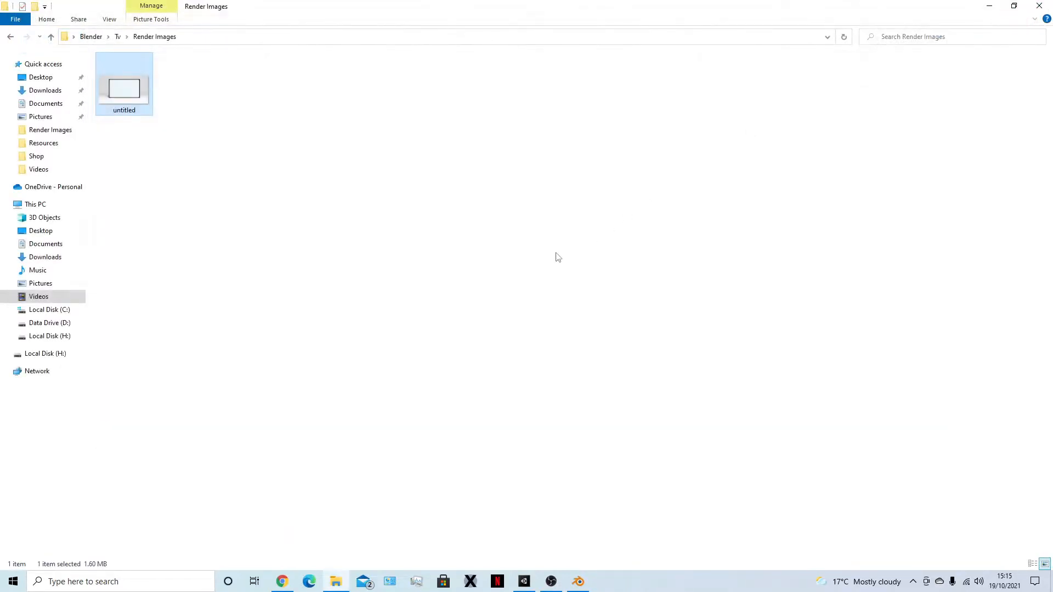
click(578, 582)
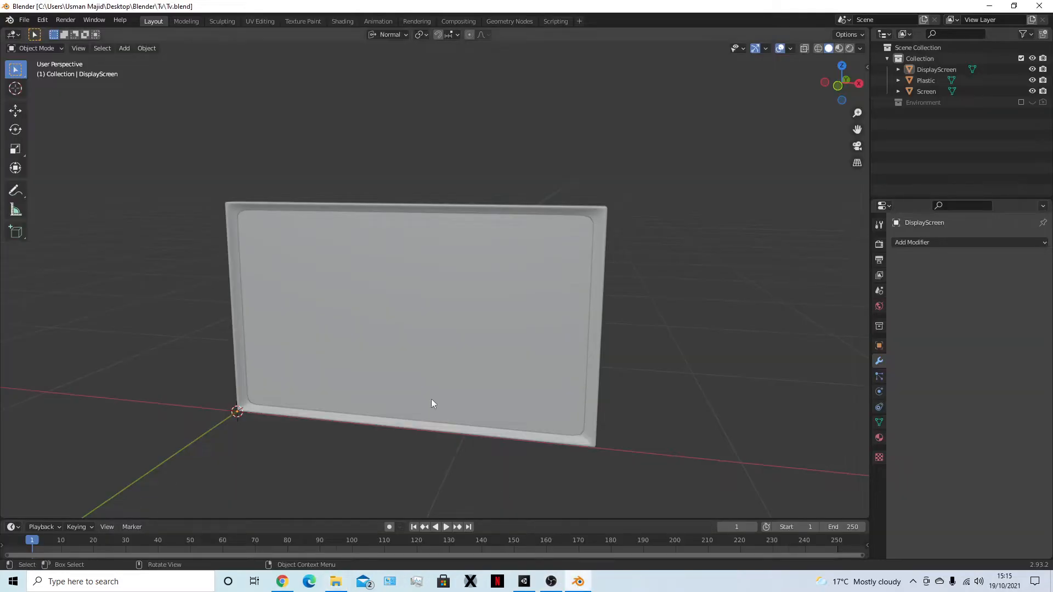
Select all three TV objects, DisplayScreen, Plastic and Screen, and save the Blender file
key(a)
click(24, 20)
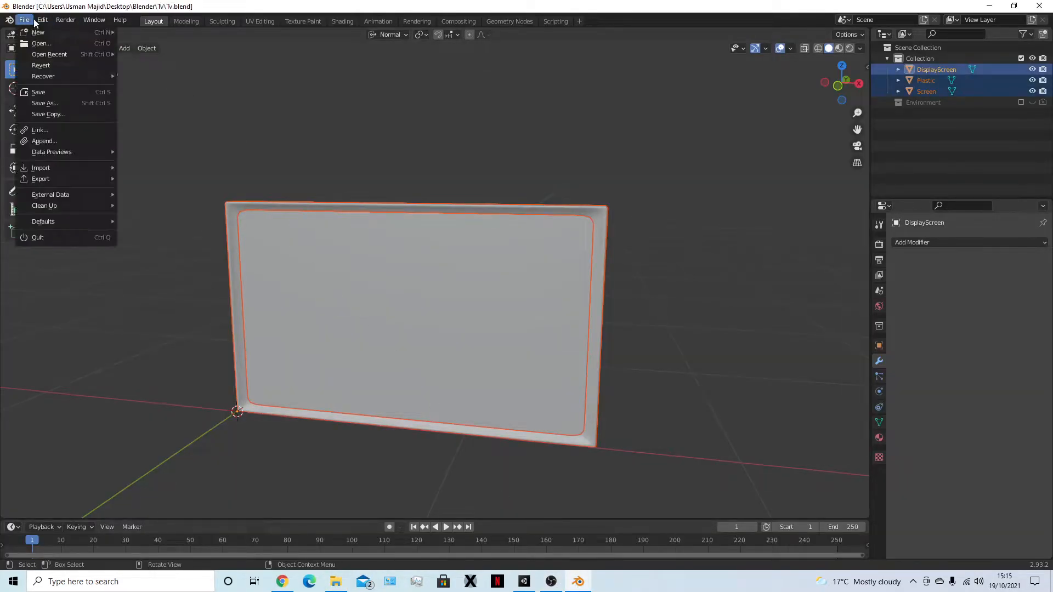
click(281, 132)
key(ctrl+s)
key(a)
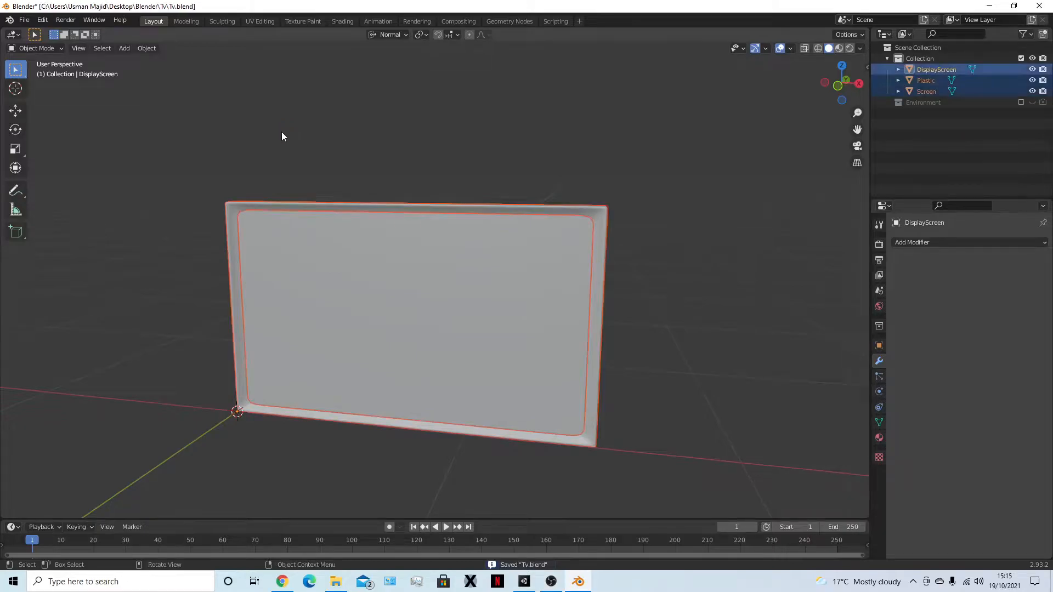
Export the selected TV meshes as FBX over the existing Tv.fbx in the Tv project folder
click(24, 20)
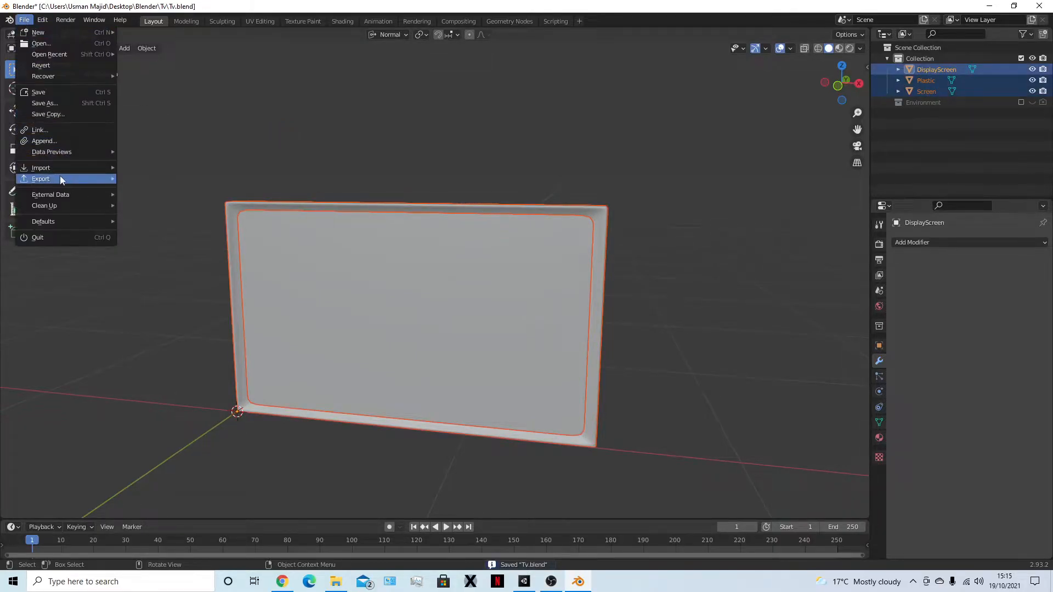
mouse_move(66, 178)
click(188, 268)
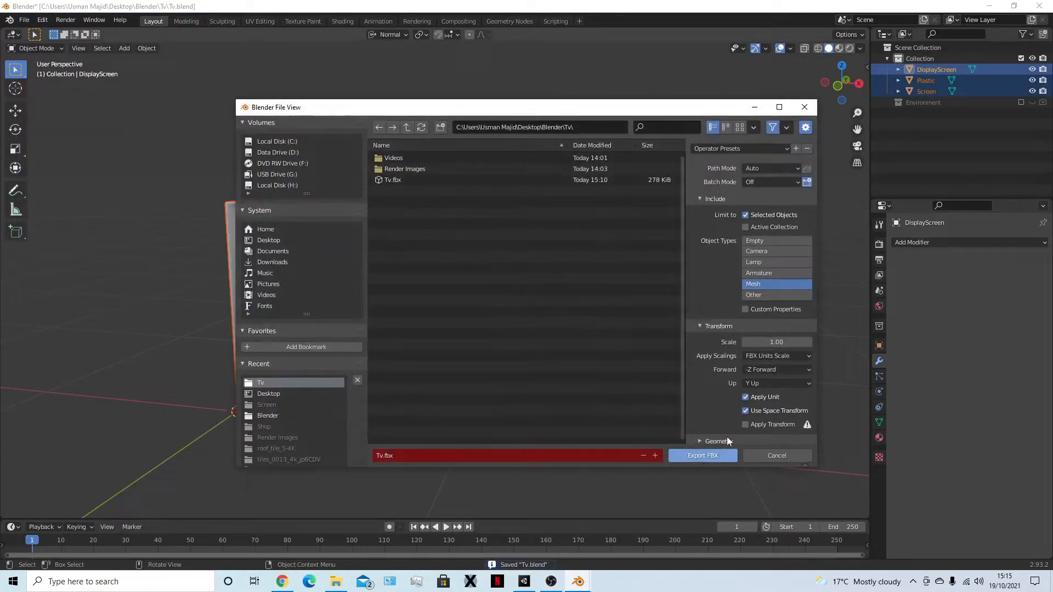
scroll(730, 389, down, 2)
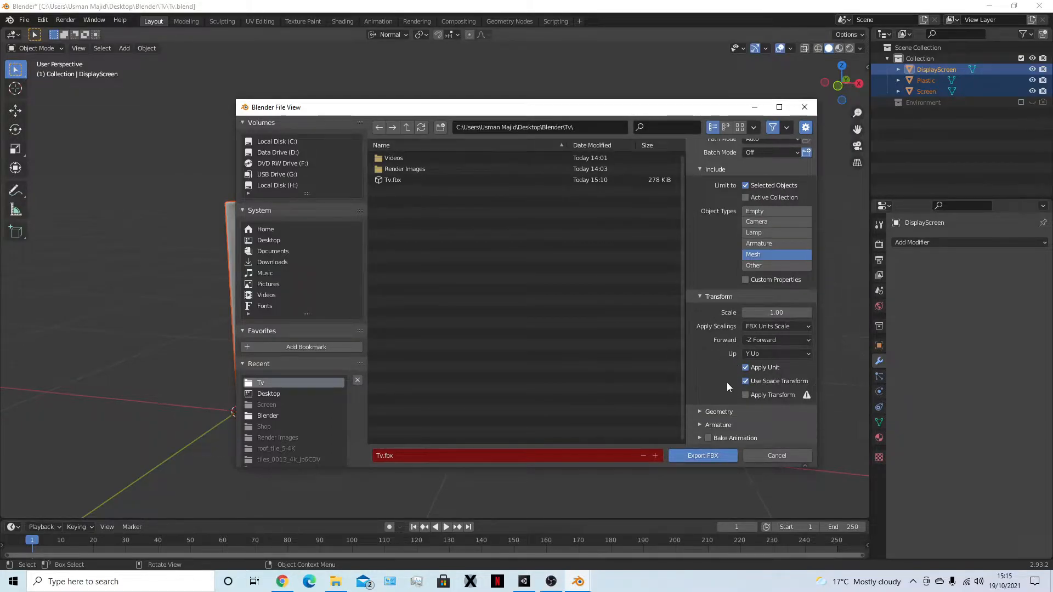
click(710, 456)
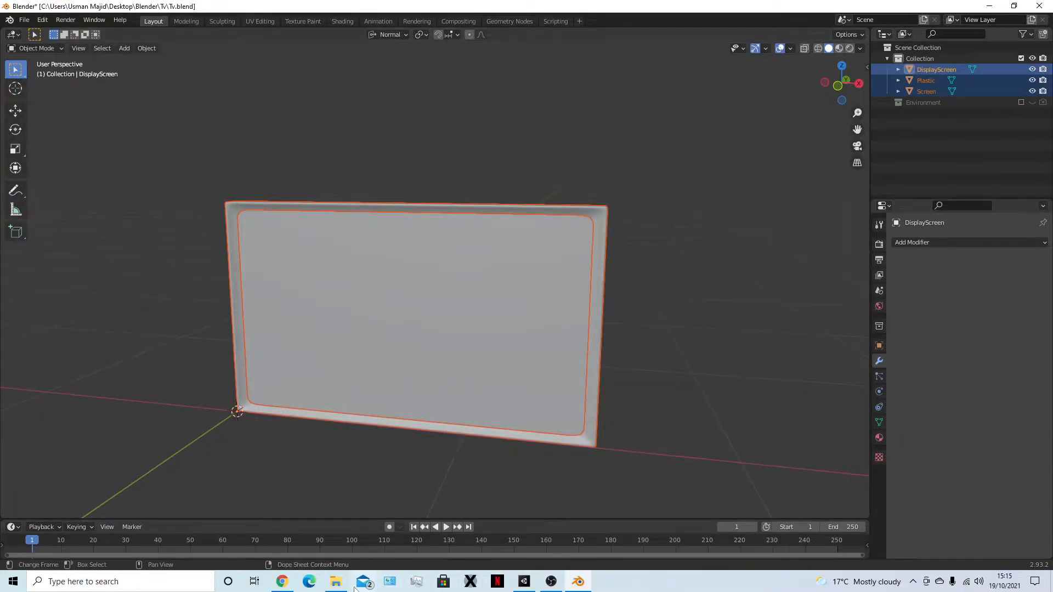
Bring the Tv FBX file from the Blender Tv folder in File Explorer into Unity's Props/Tv asset folder
click(338, 583)
key(alt+Left)
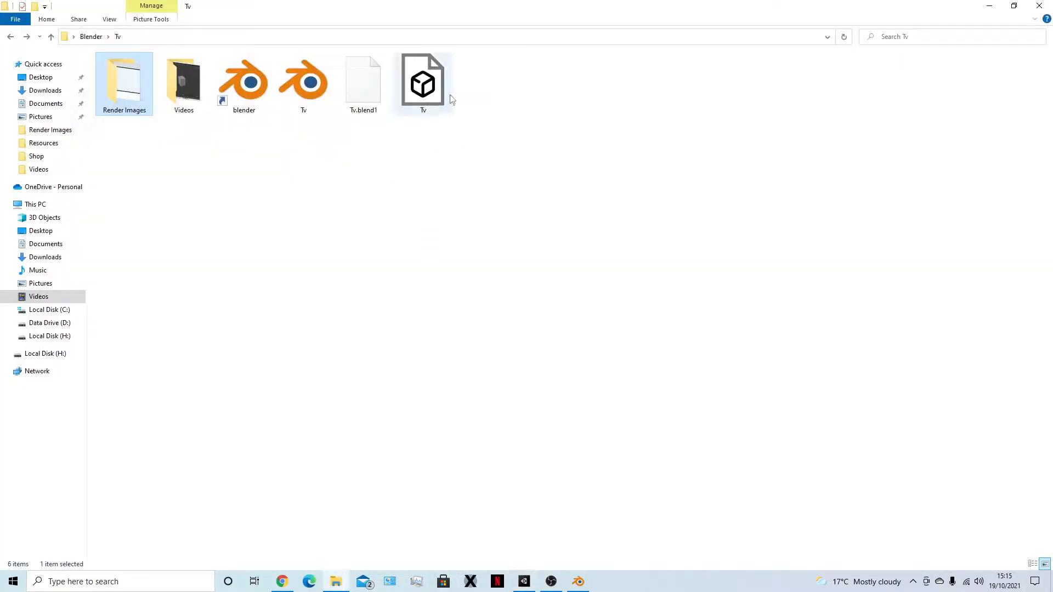
key(alt+Tab)
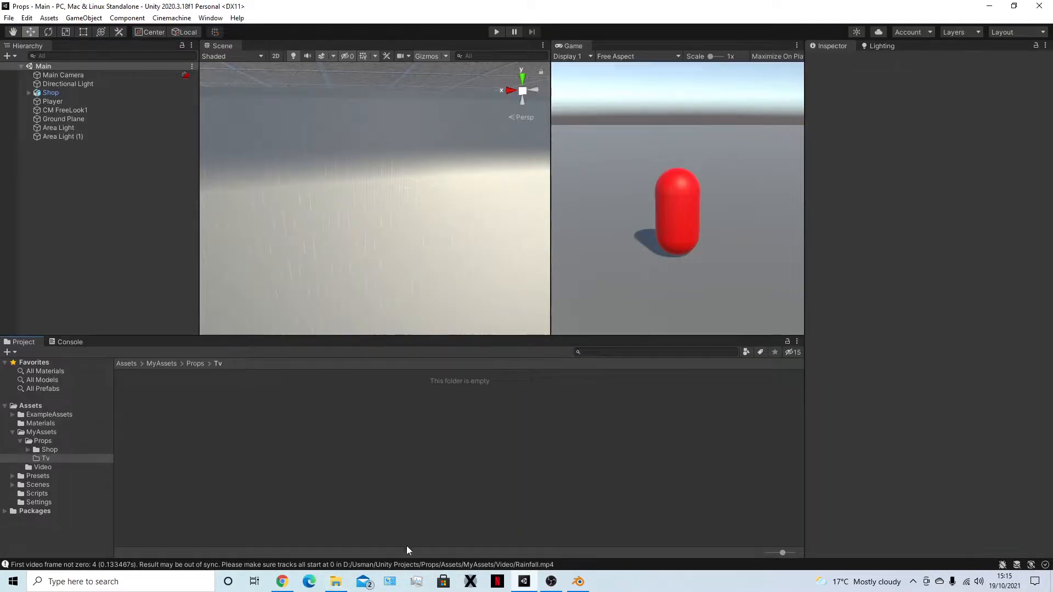
click(336, 581)
drag(423, 88, 420, 412)
Enable Generate Colliders for the imported Tv model and apply the import settings
middle_drag(396, 237, 383, 194)
scroll(400, 210, down, 8)
right_drag(479, 279, 421, 243)
scroll(421, 243, down, 2)
middle_drag(422, 243, 422, 296)
scroll(360, 221, down, 3)
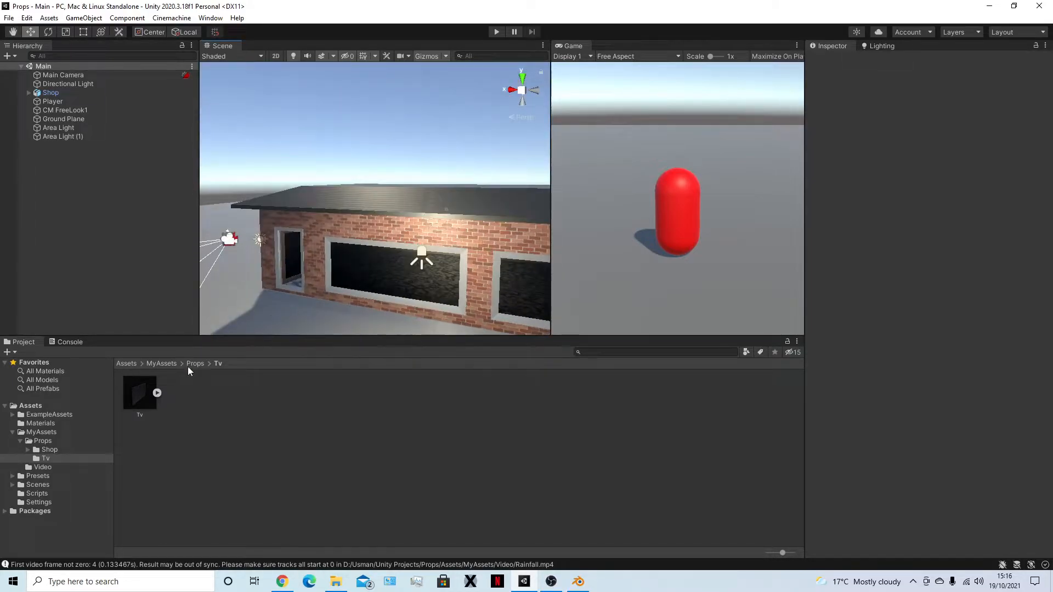
click(139, 394)
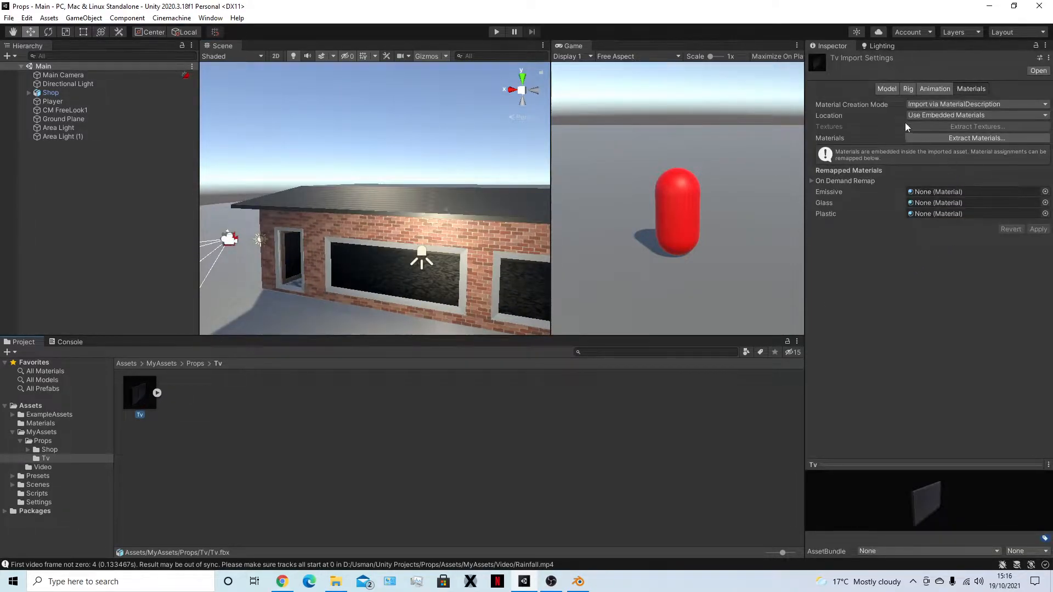
click(888, 89)
click(910, 257)
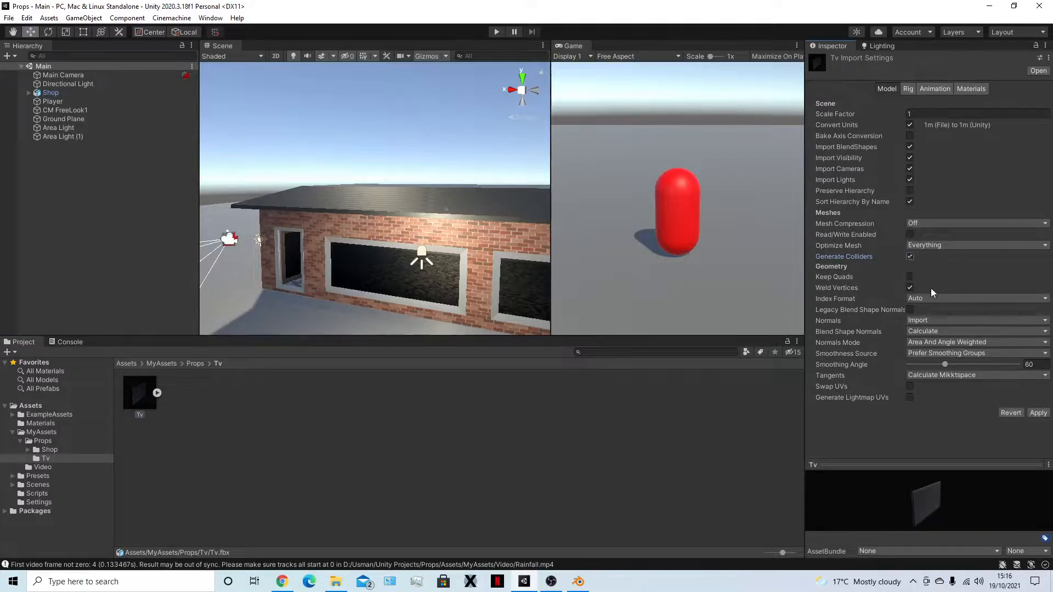
click(1038, 414)
Extract the Tv model's embedded materials into a new folder named Materials inside the Tv asset folder
click(969, 89)
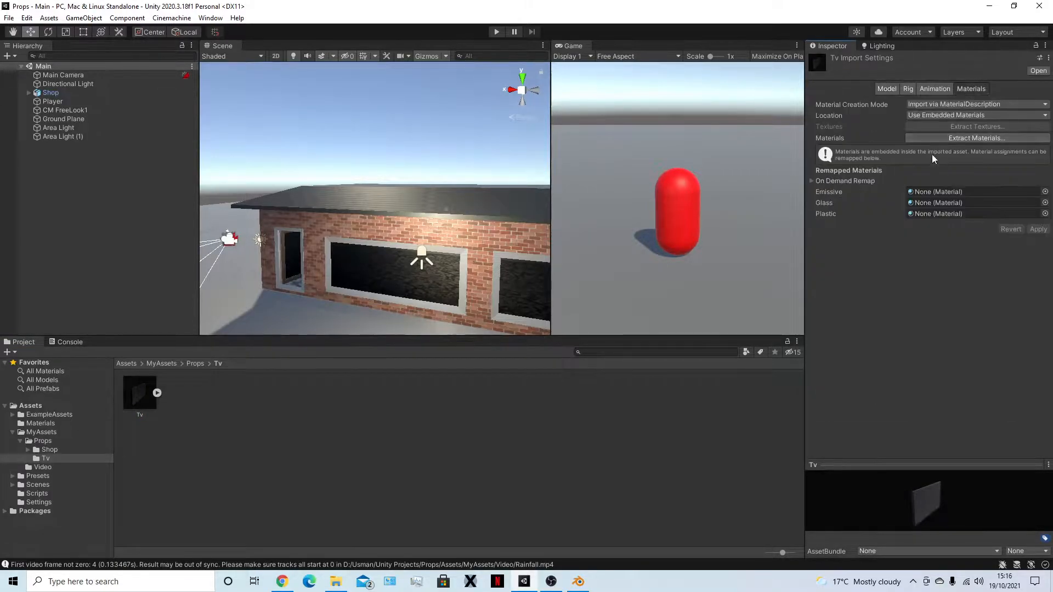
click(967, 138)
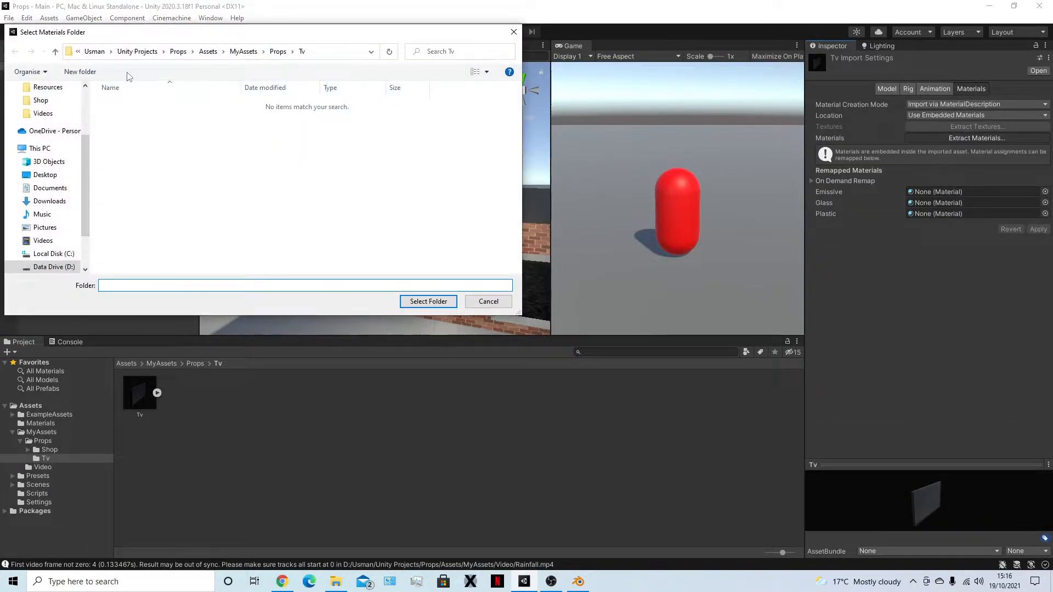
click(98, 73)
text(Materials)
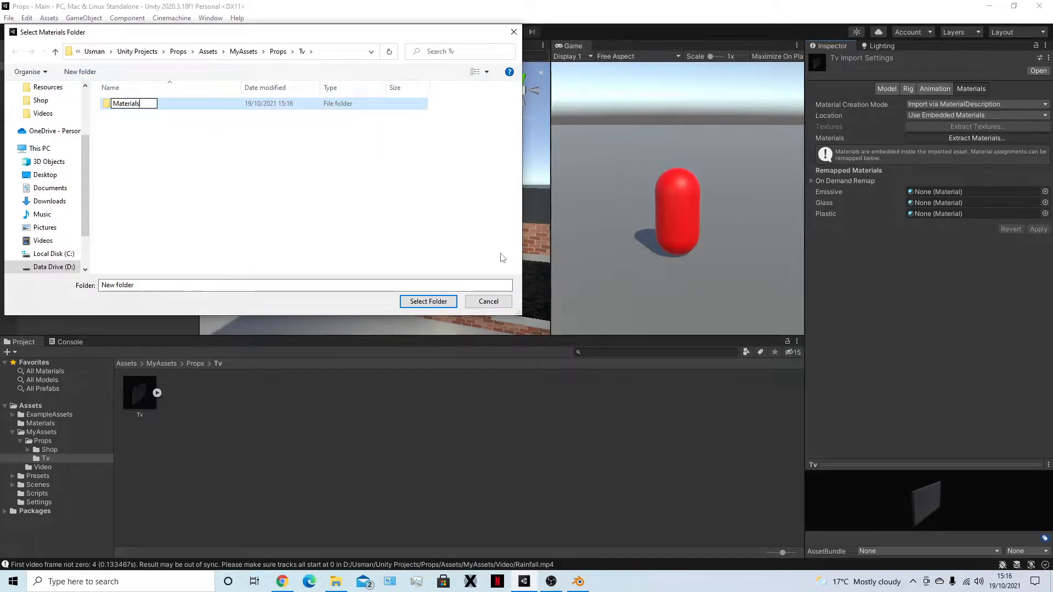
key(Return)
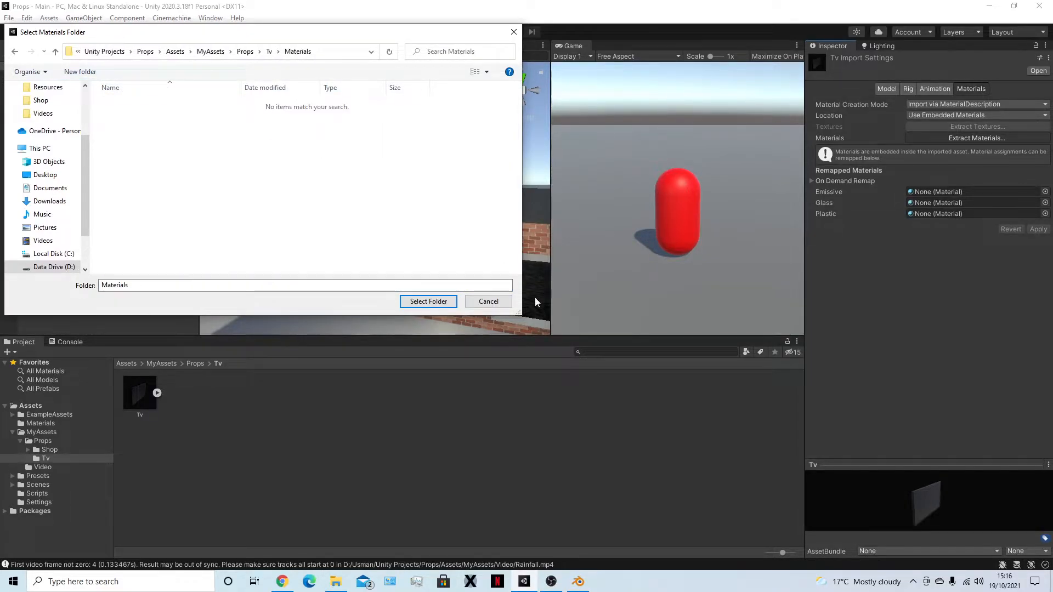
click(447, 301)
Place the Tv model in the scene on the ground in front of the shop's middle window
scroll(360, 226, up, 5)
scroll(360, 226, down, 5)
drag(181, 392, 357, 259)
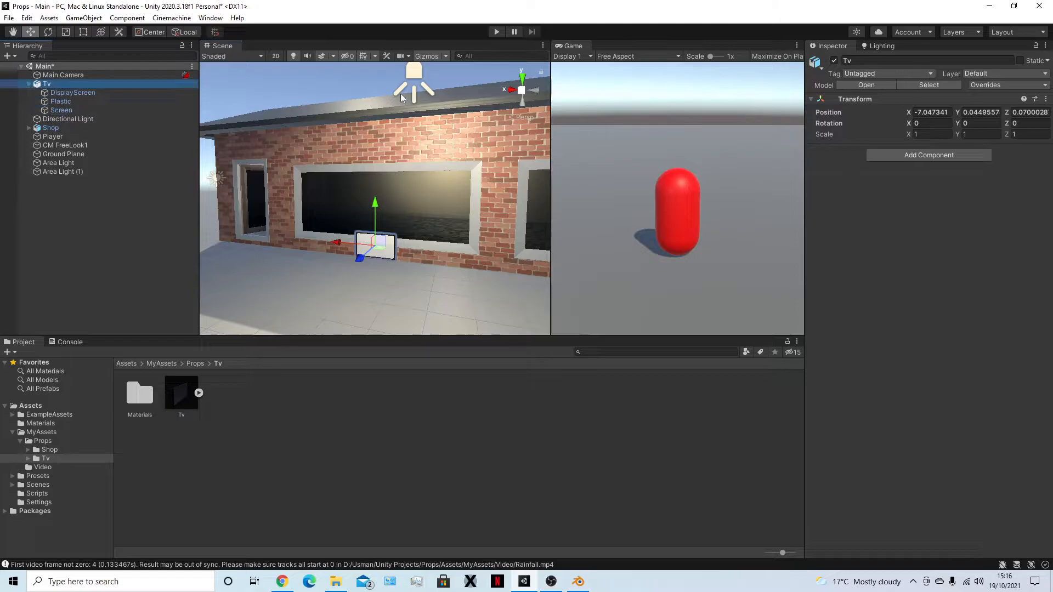
Set the Surface Type of the Screen object's Glass material to Transparent and lower its base colour's alpha to the minimum
click(139, 111)
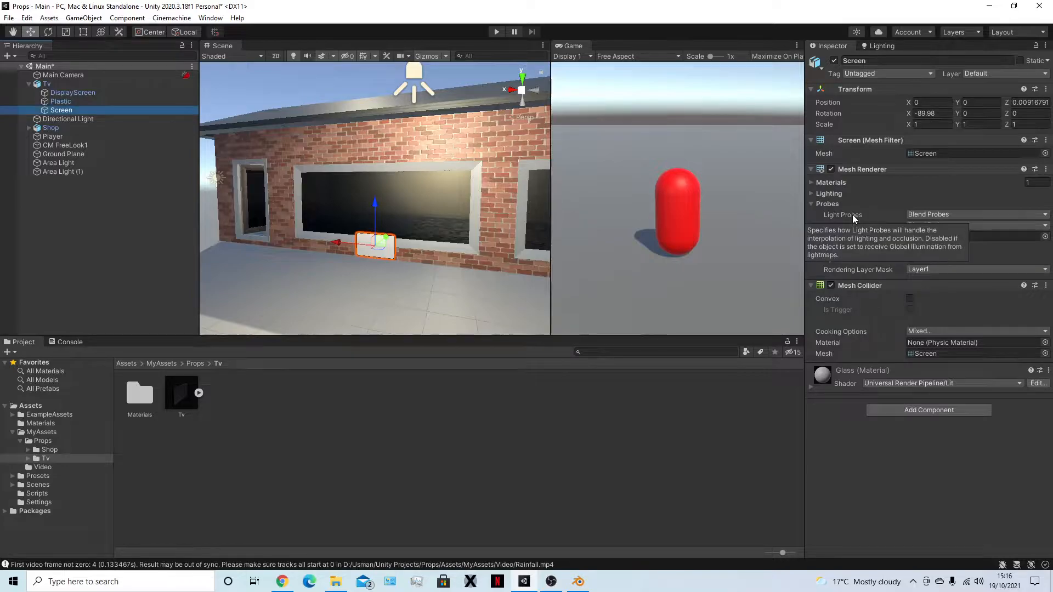
click(832, 392)
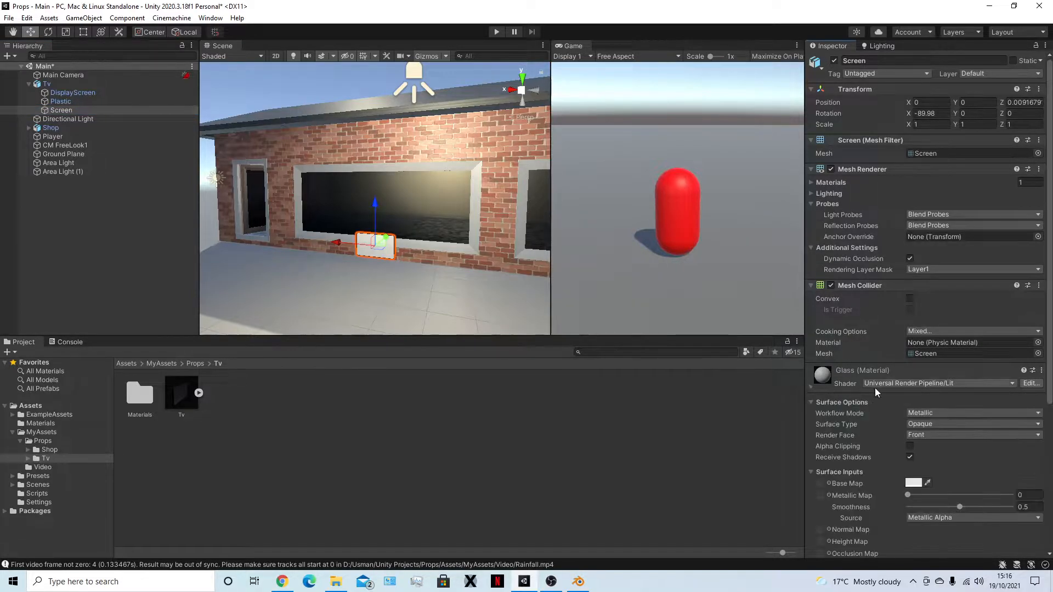
click(929, 424)
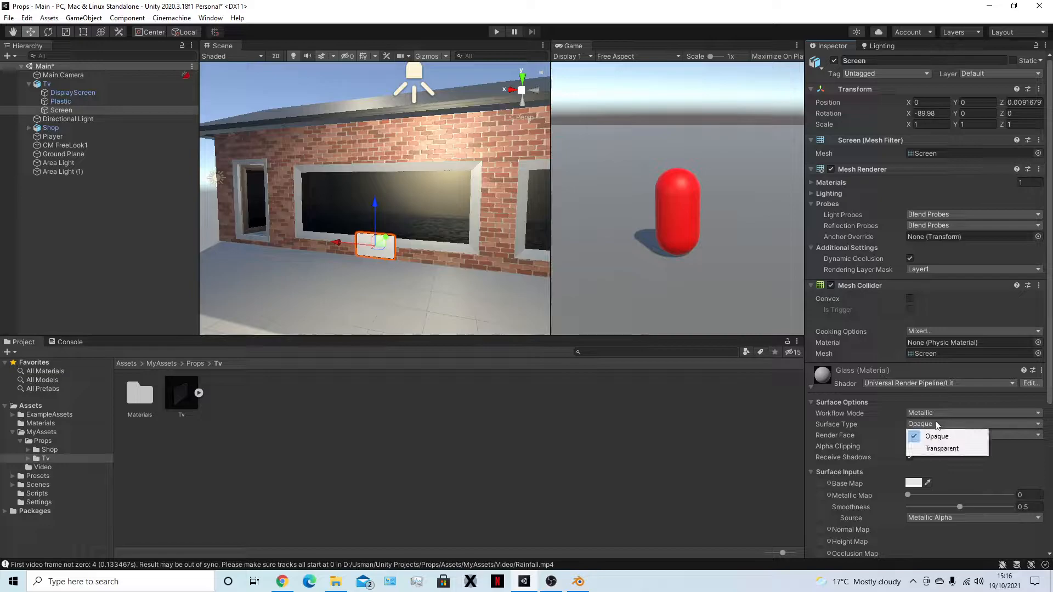
click(937, 448)
click(909, 494)
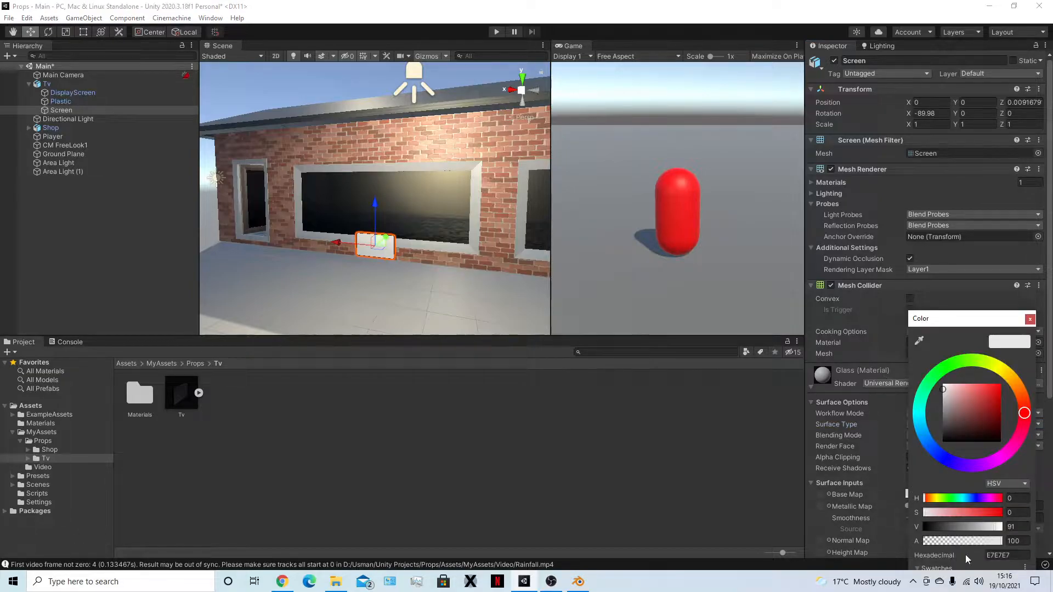
drag(989, 547, 806, 520)
click(1031, 321)
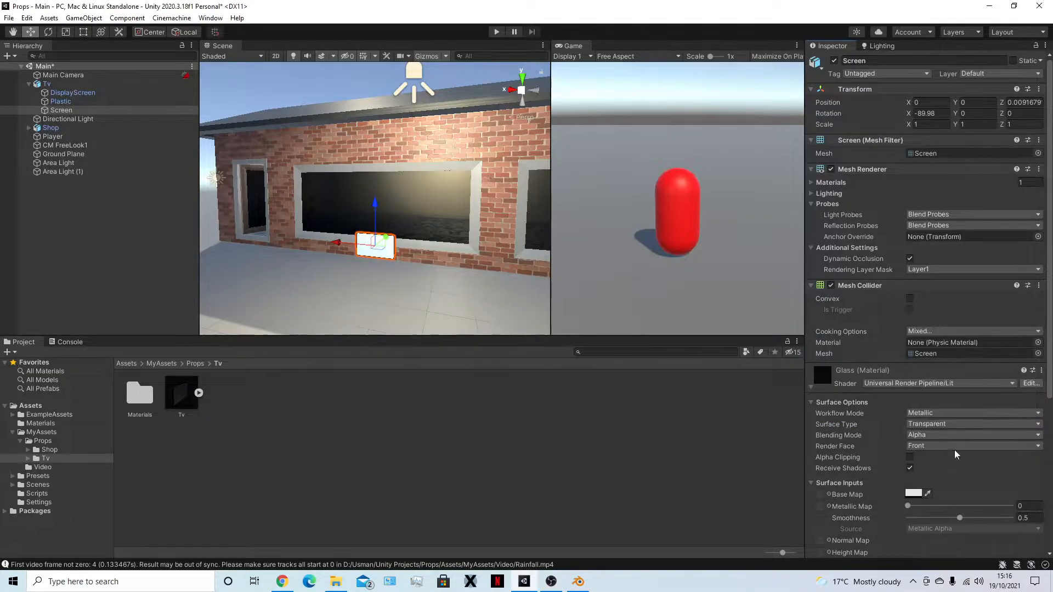
Open the Video folder inside MyAssets
scroll(422, 257, up, 2)
scroll(419, 260, up, 2)
middle_drag(419, 260, 418, 225)
scroll(417, 196, up, 4)
scroll(425, 236, down, 3)
scroll(425, 231, down, 2)
click(170, 363)
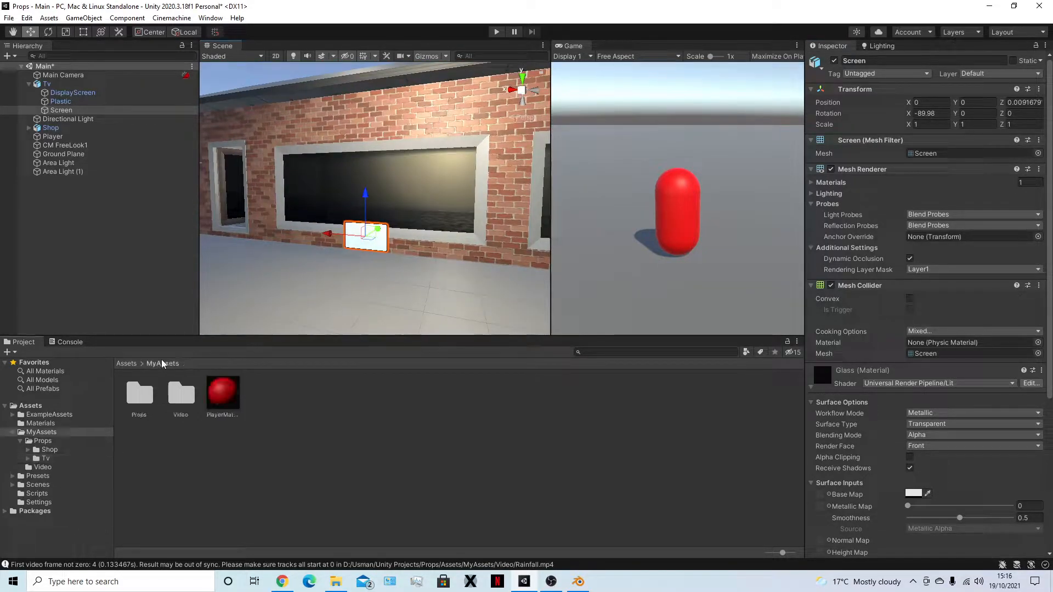
double_click(188, 397)
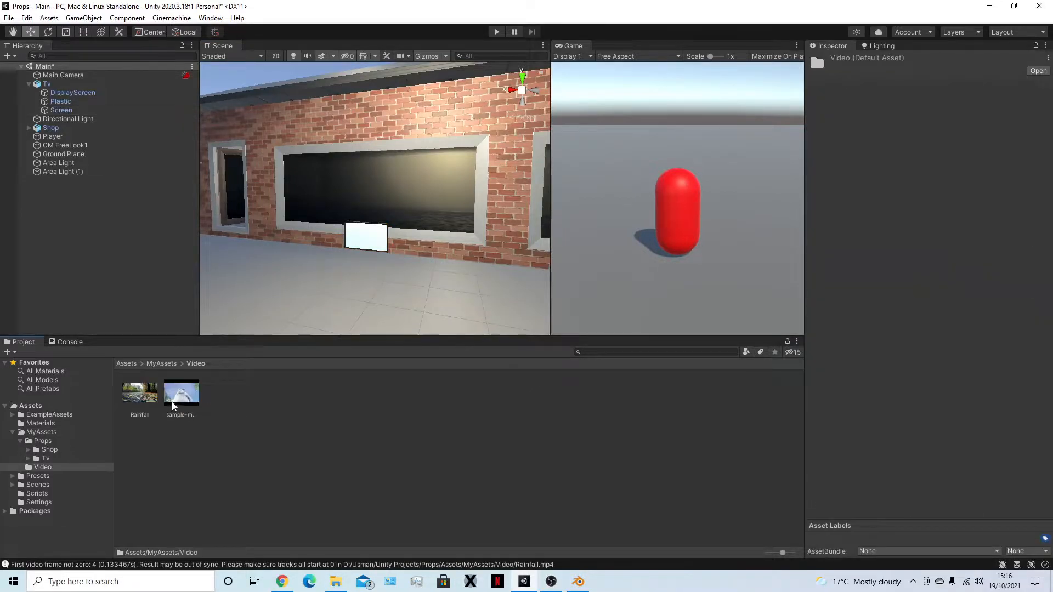
Switch to Chrome to view the Pexels rain video's page, close the Google search tab, and return to Unity
click(282, 582)
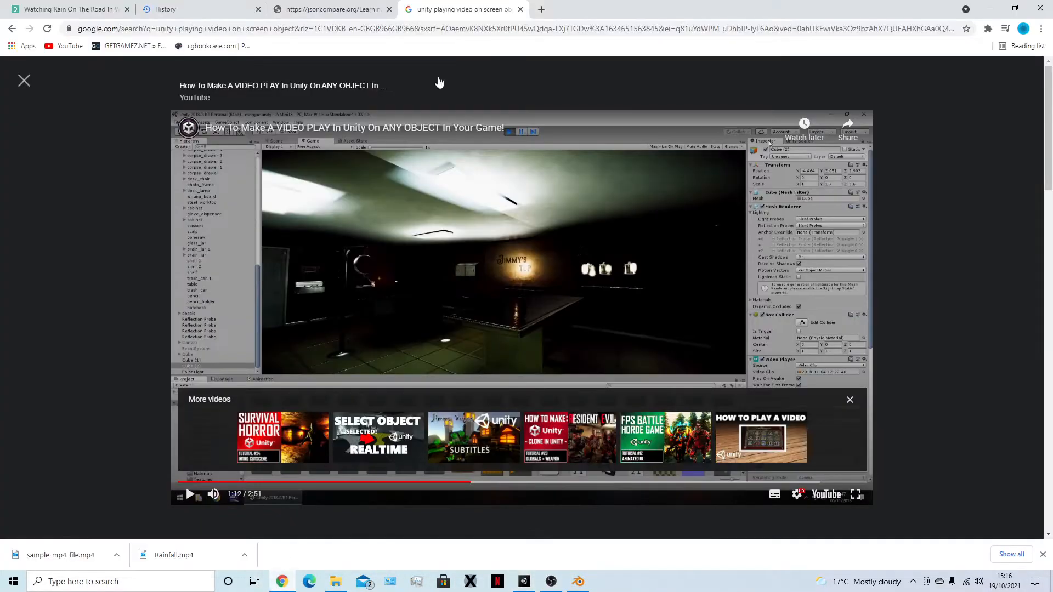
click(126, 5)
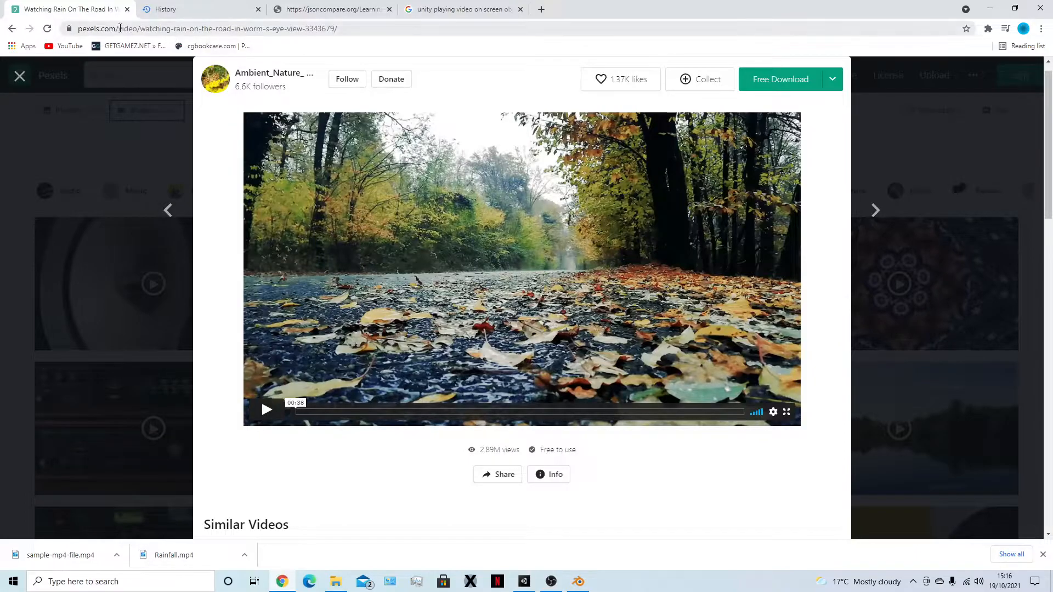
click(521, 9)
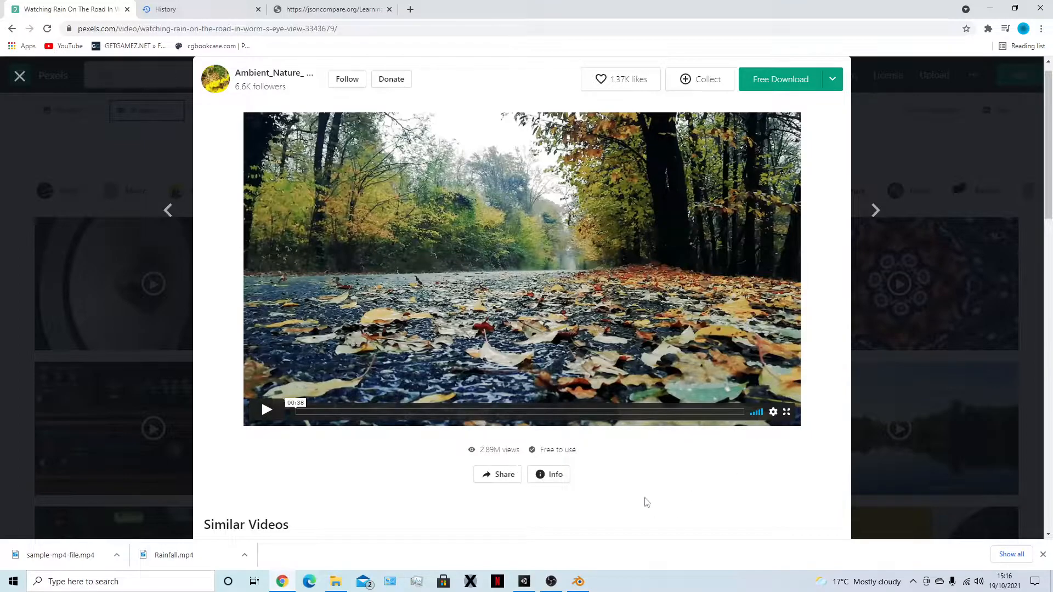
click(524, 581)
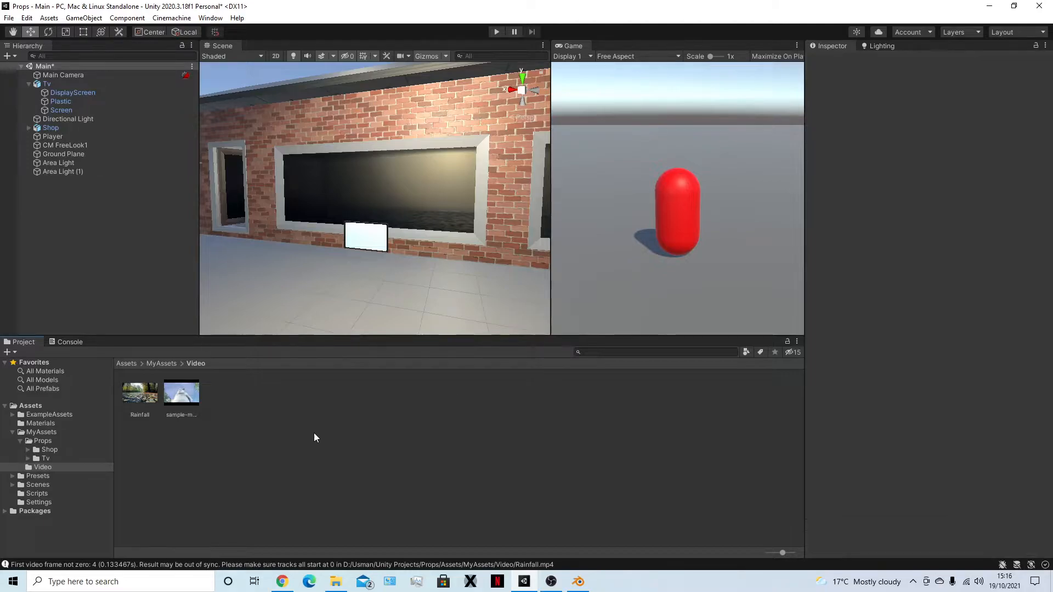
Create a new material named VideoMaterials in the Video folder
right_click(294, 451)
mouse_move(329, 163)
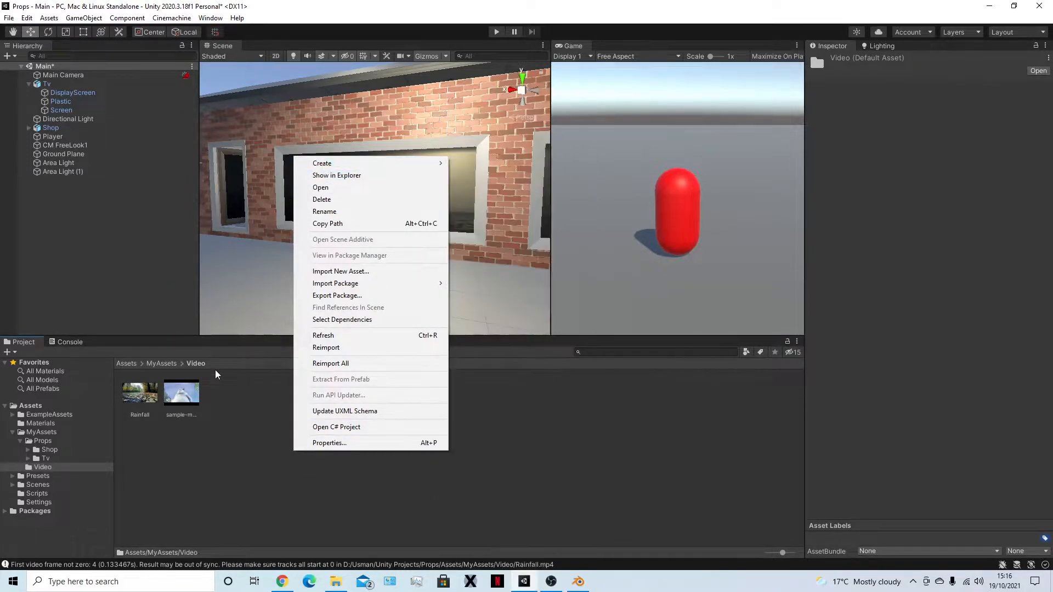
click(170, 365)
double_click(180, 401)
right_click(237, 437)
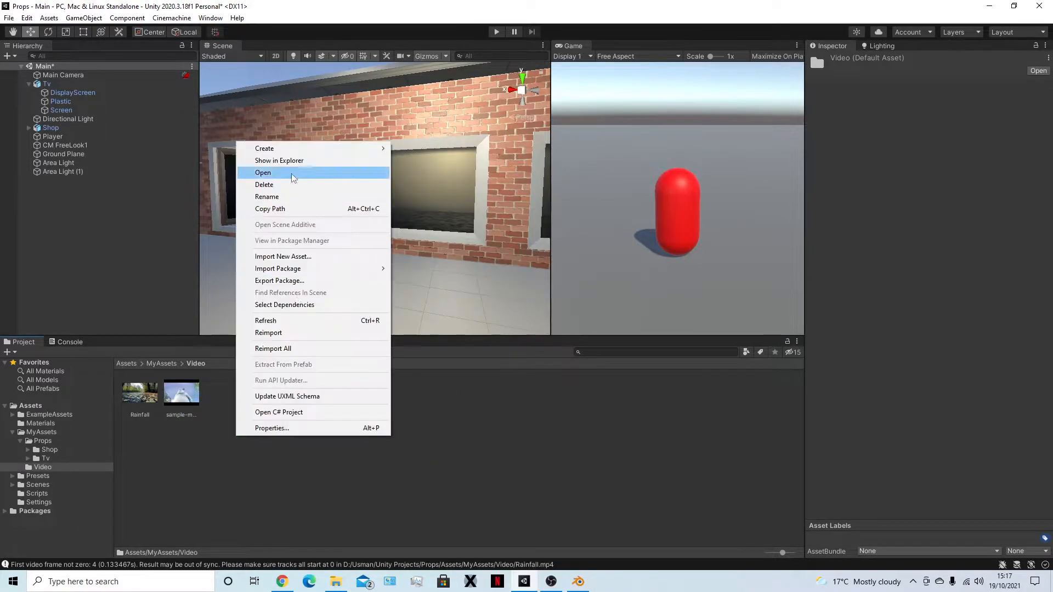
mouse_move(274, 149)
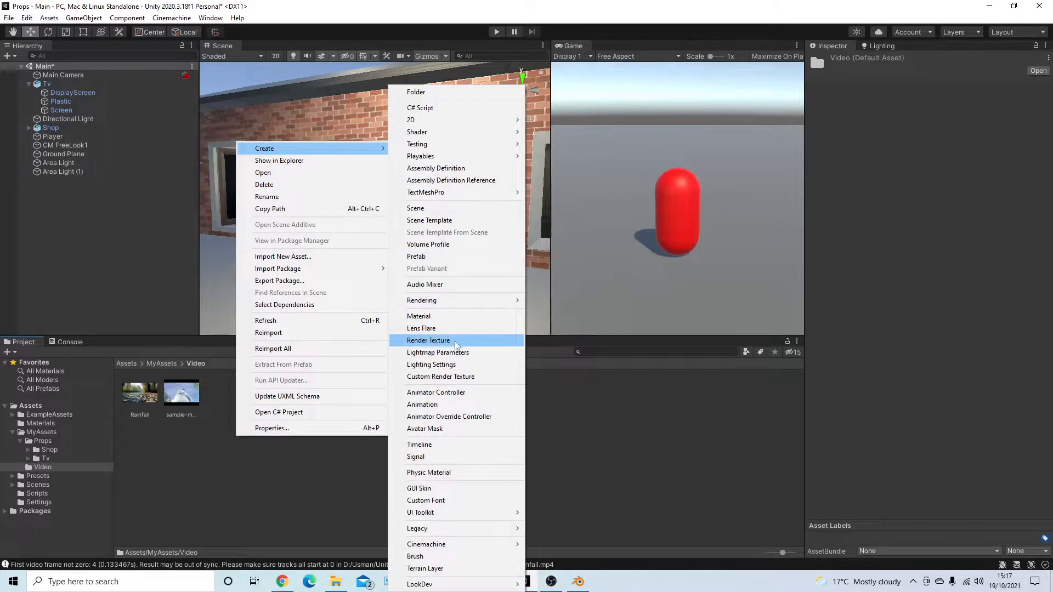
click(450, 316)
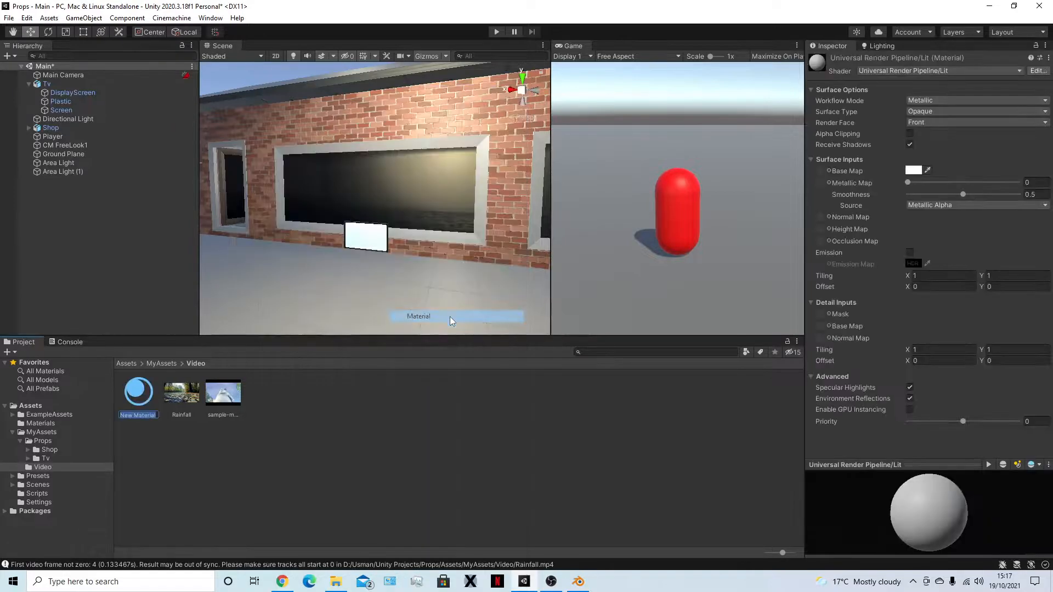
text(VideoMaterials)
key(Return)
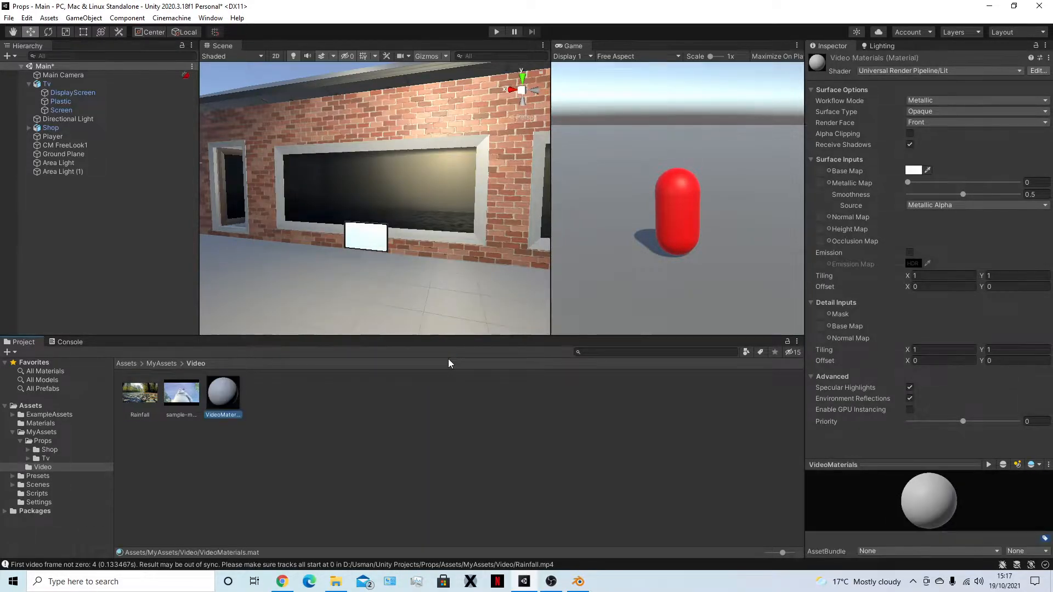
Create a render texture in the Video folder and name it RexnderTexture
right_click(324, 391)
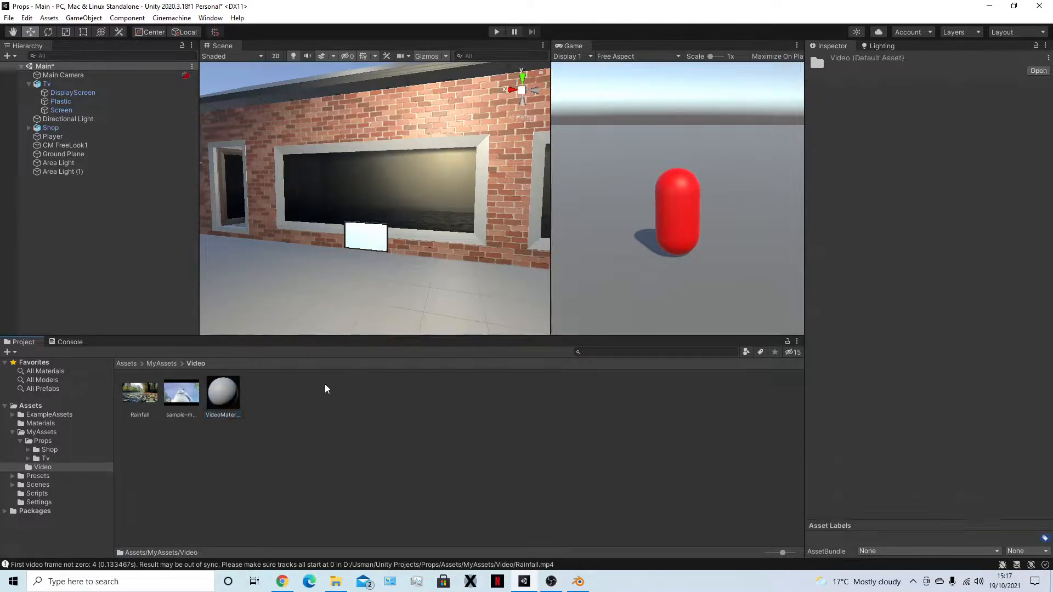
mouse_move(351, 97)
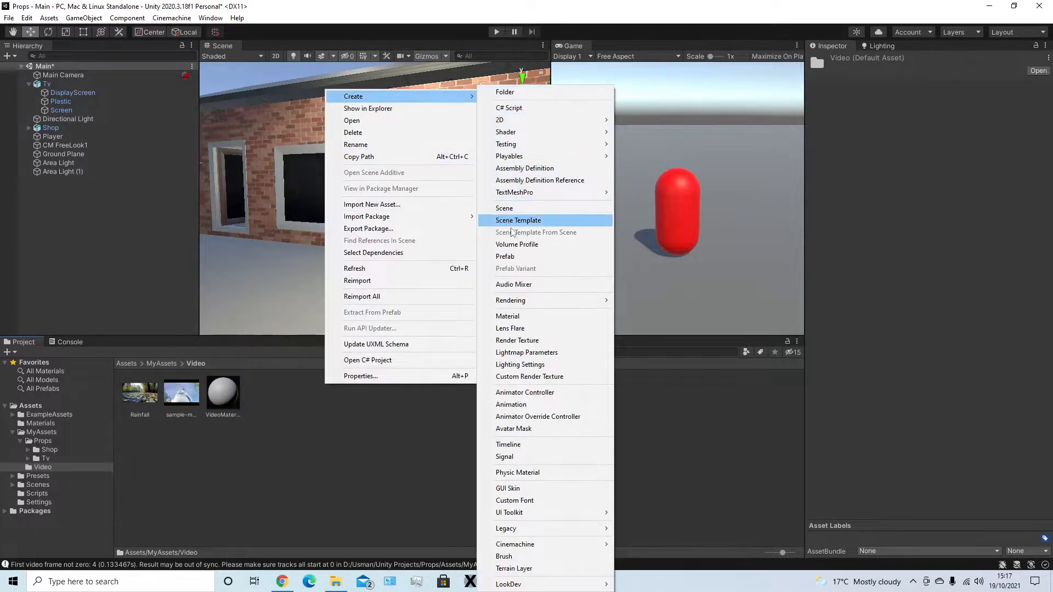
click(563, 343)
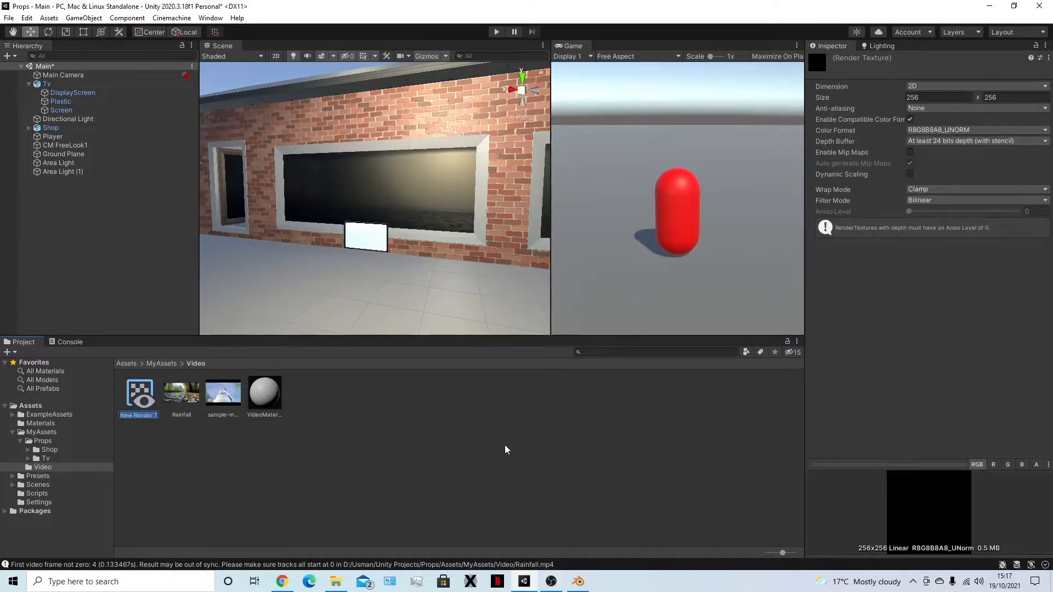
text(Rex)
text(nderTextur)
text(e)
key(Return)
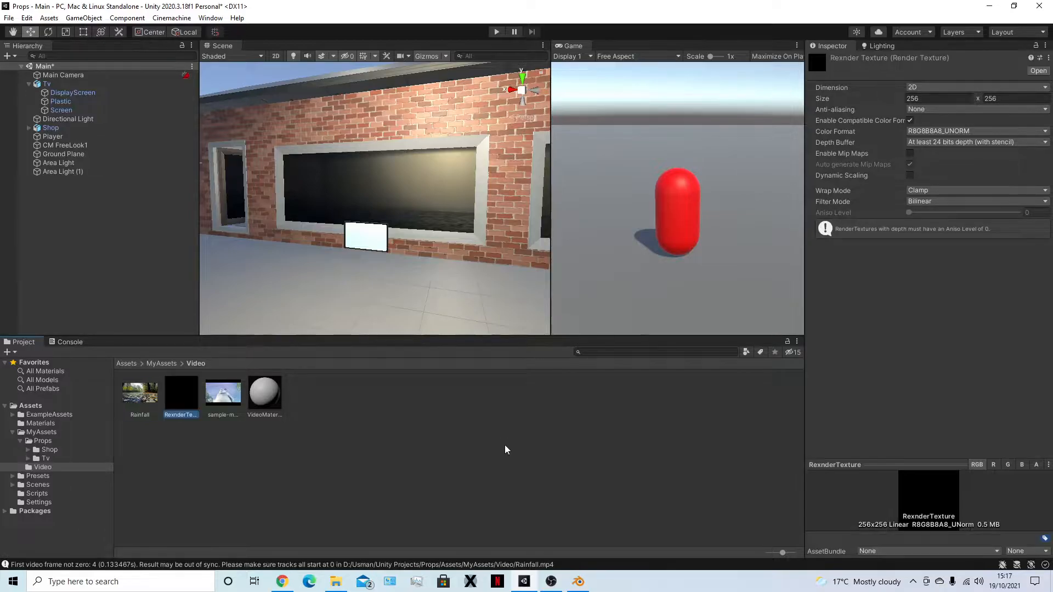
Rename the new render texture as RenderTexture
right_click(181, 404)
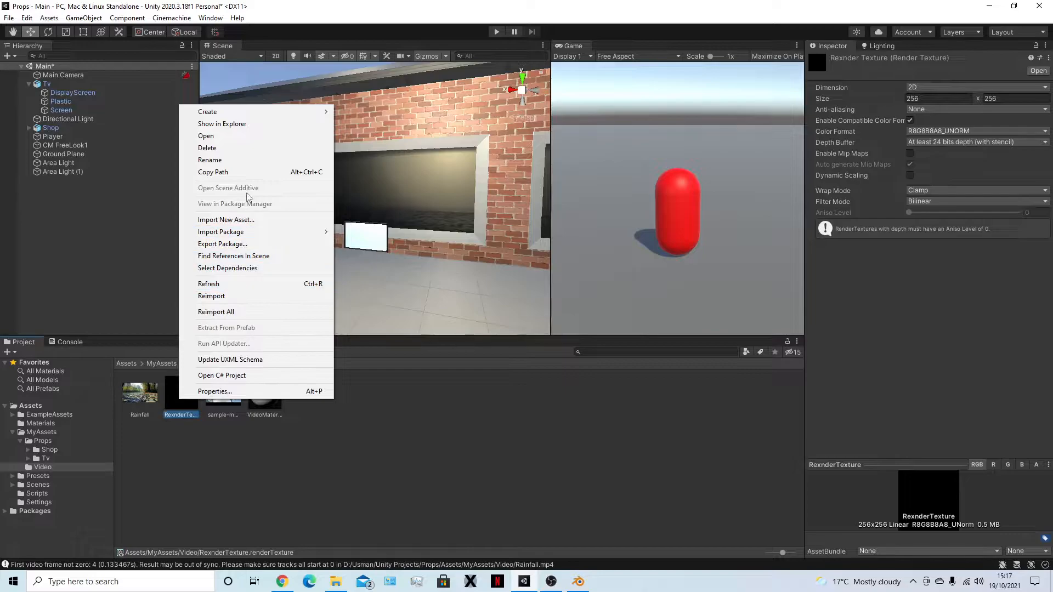
click(234, 164)
text(Render)
text(Texture)
key(Return)
click(354, 414)
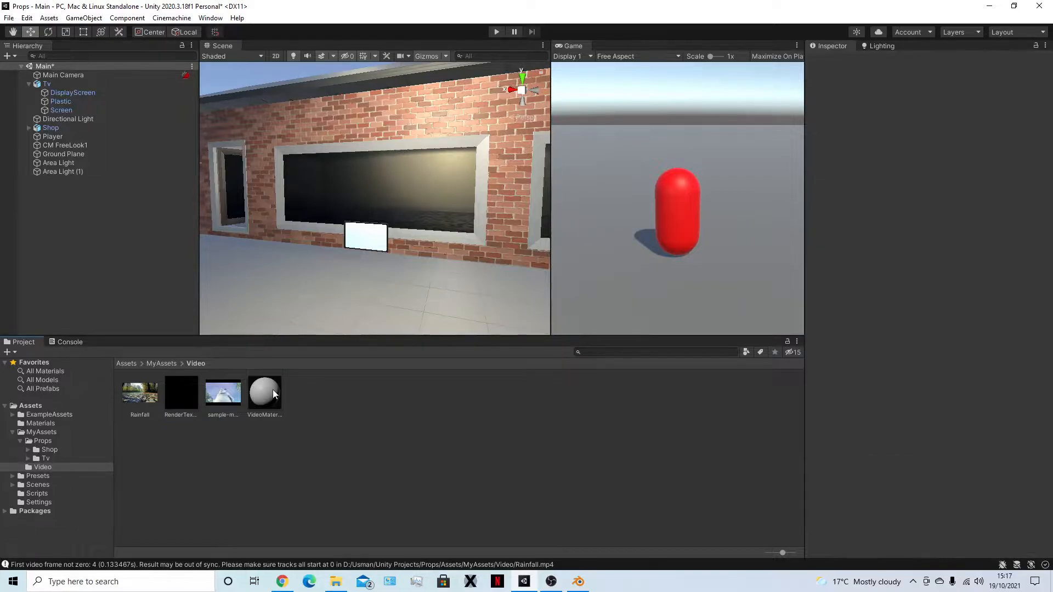
Assign RenderTexture to the Base Map and the Emission Map of VideoMaterials, with Emission enabled
click(273, 394)
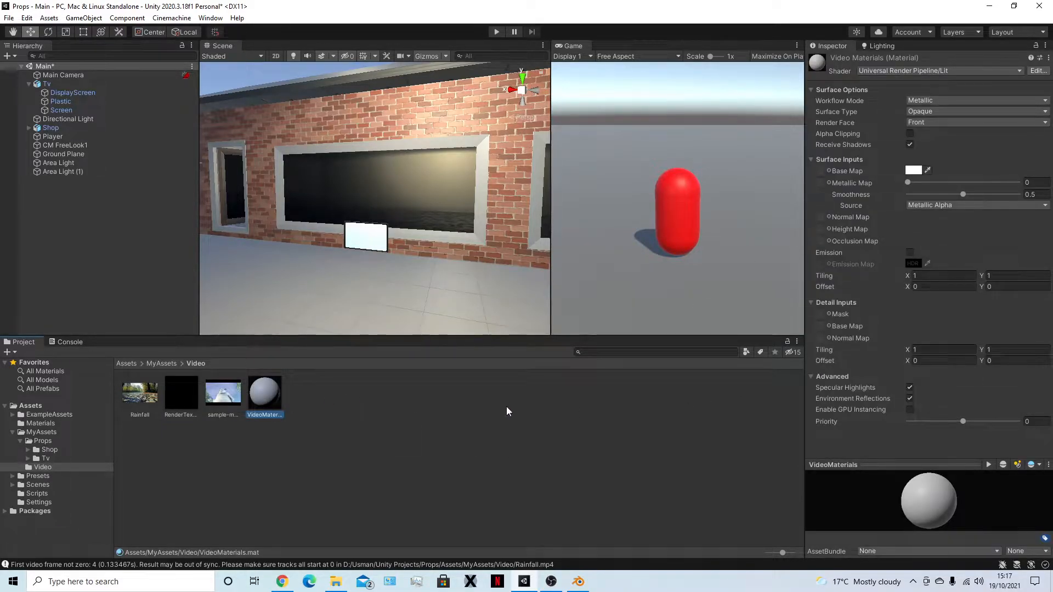
drag(180, 396, 820, 172)
drag(182, 386, 820, 264)
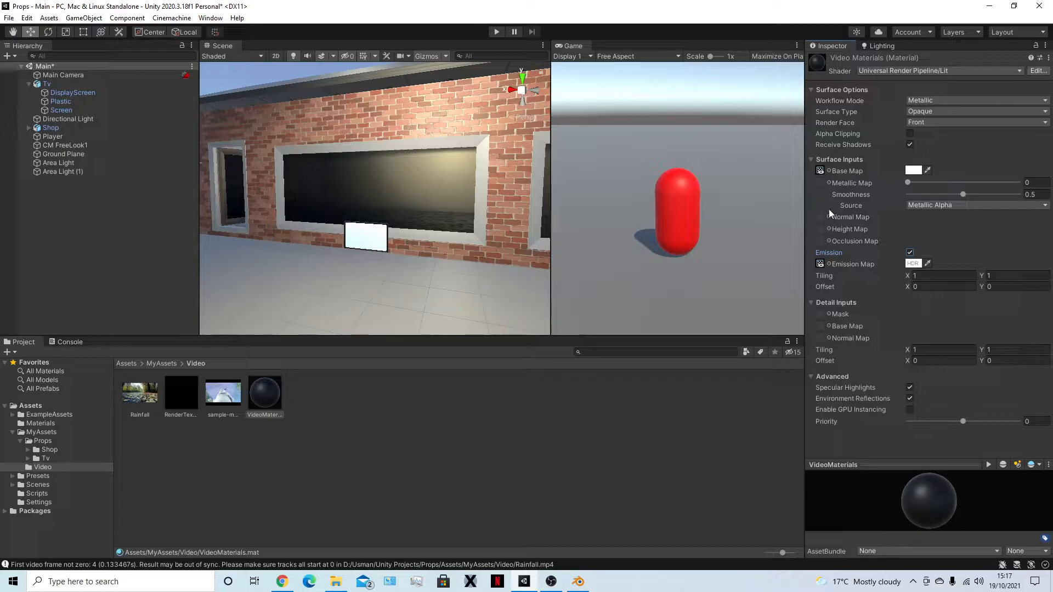
Apply VideoMaterials to the TV's DisplayScreen object and add the Rainfall clip to it as a Video Player
click(154, 92)
drag(276, 408, 876, 411)
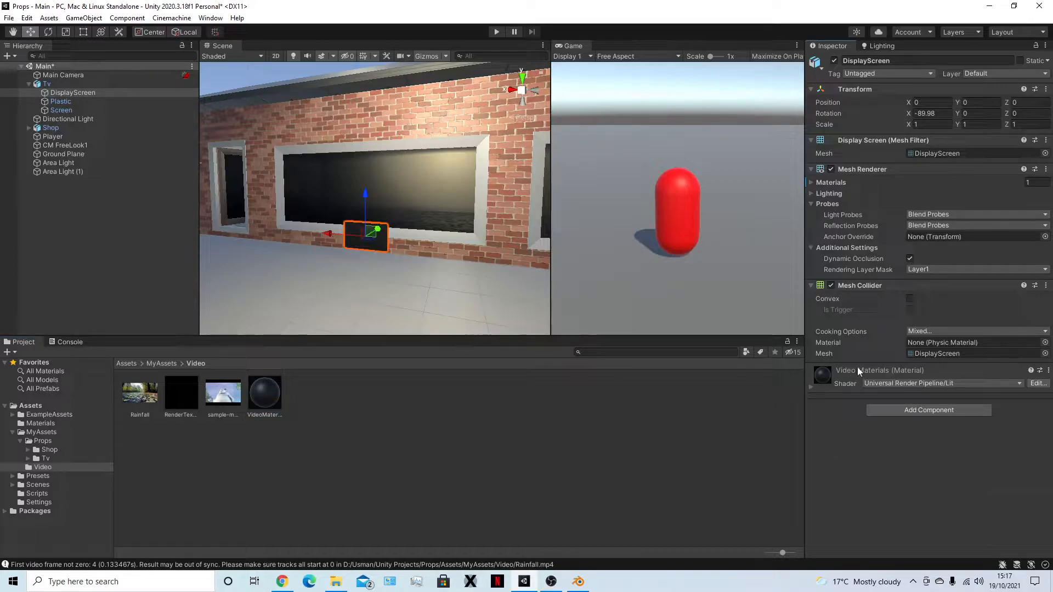
drag(136, 390, 82, 92)
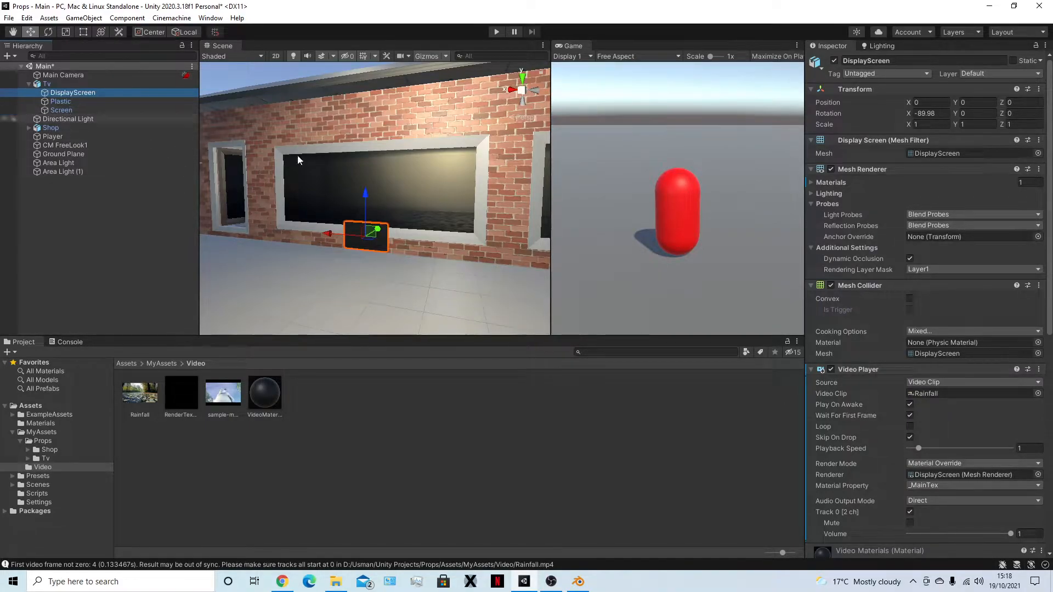
Check the Video Player's source and Play On Awake settings on DisplayScreen and enable Loop
scroll(877, 428, down, 3)
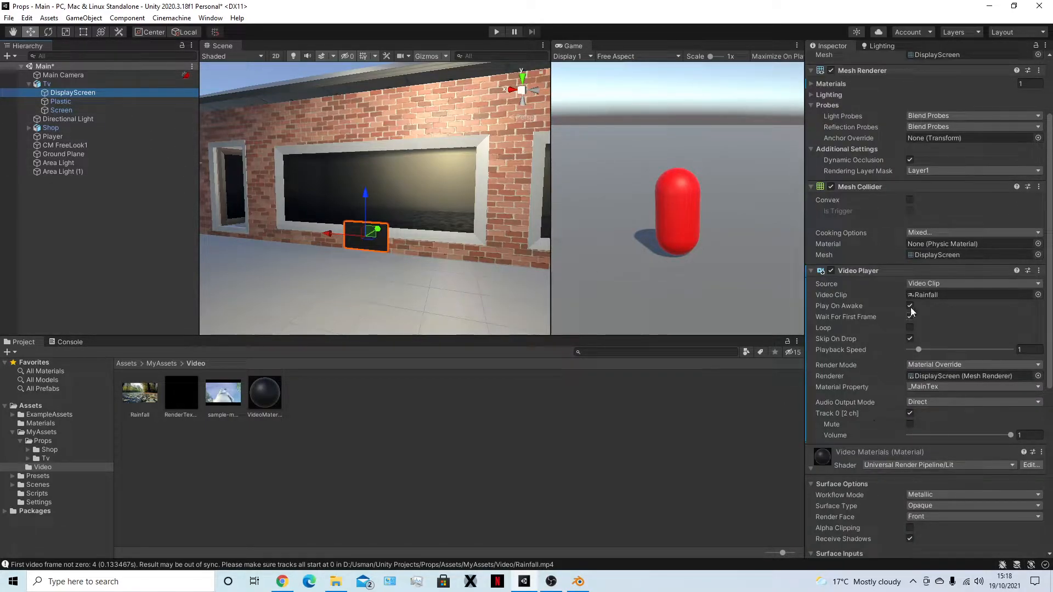
click(914, 284)
click(899, 283)
click(909, 283)
click(889, 283)
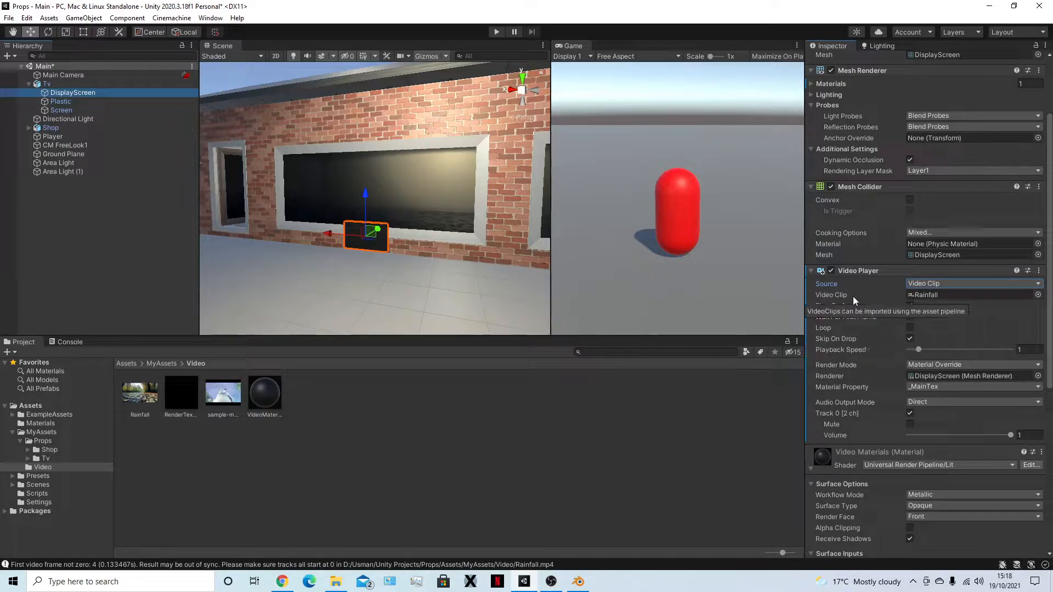
click(910, 306)
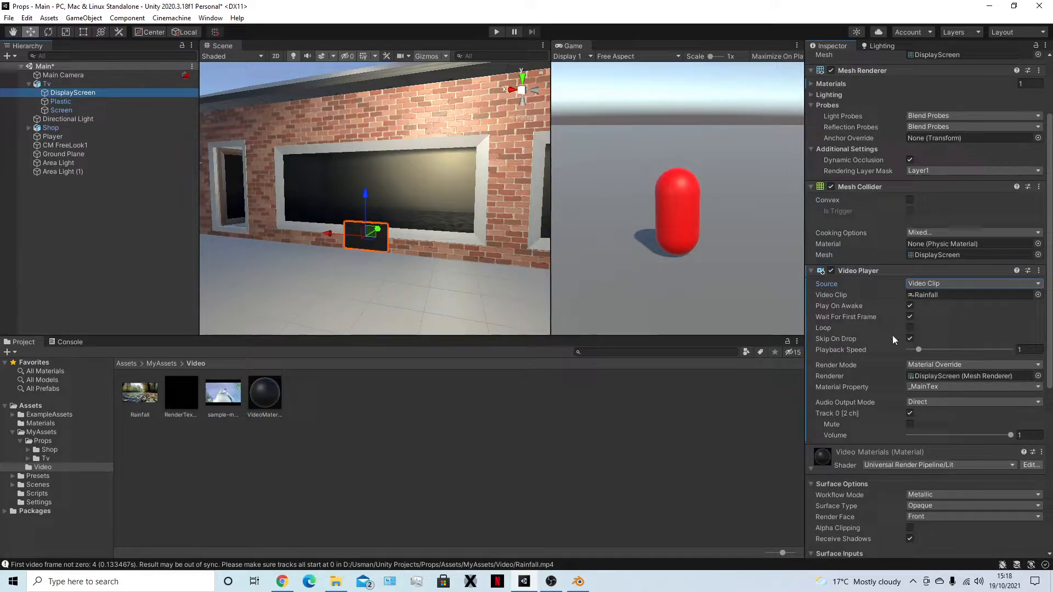
click(910, 328)
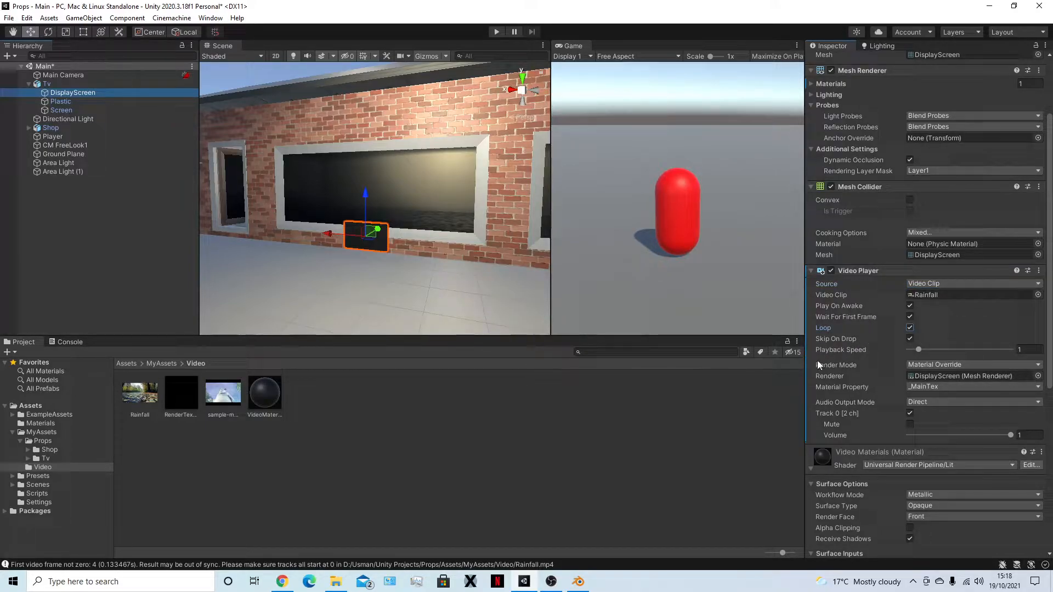
Set the Video Player's Render Mode to Render Texture and assign RenderTexture as its Target Texture
click(926, 366)
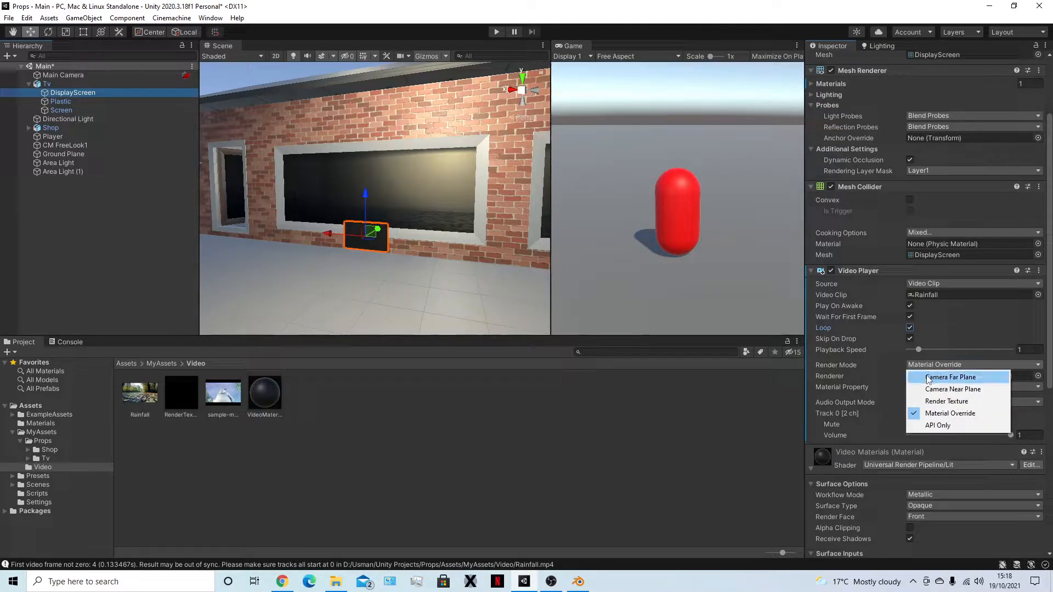
click(935, 402)
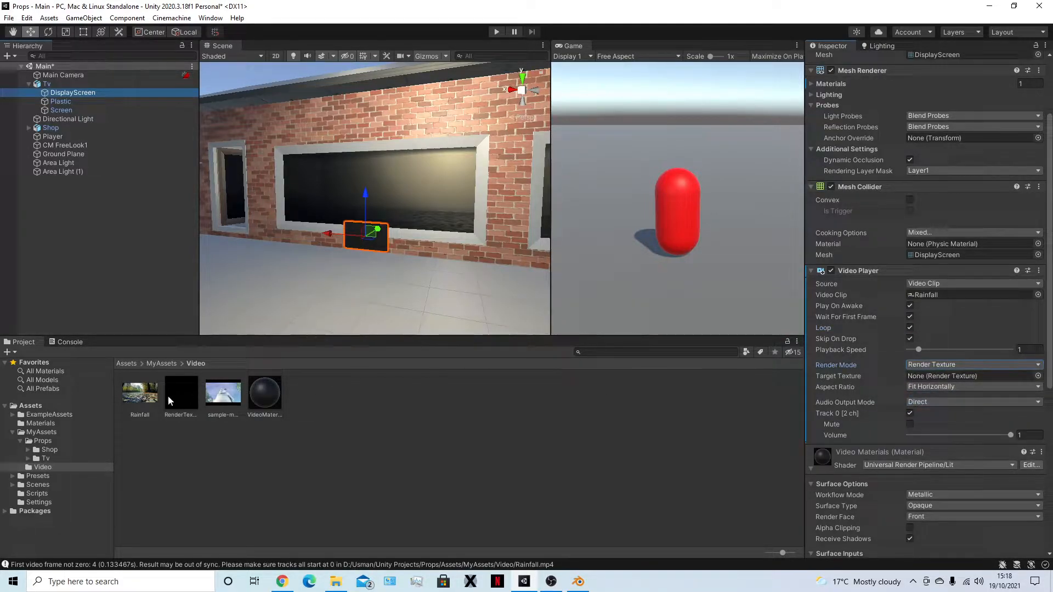
drag(172, 390, 927, 380)
Run the scene in play mode and examine the video on the TV screen up close
scroll(453, 153, up, 4)
middle_drag(453, 153, 463, 118)
middle_drag(417, 144, 450, 146)
scroll(449, 146, up, 3)
middle_drag(451, 219, 422, 171)
click(496, 31)
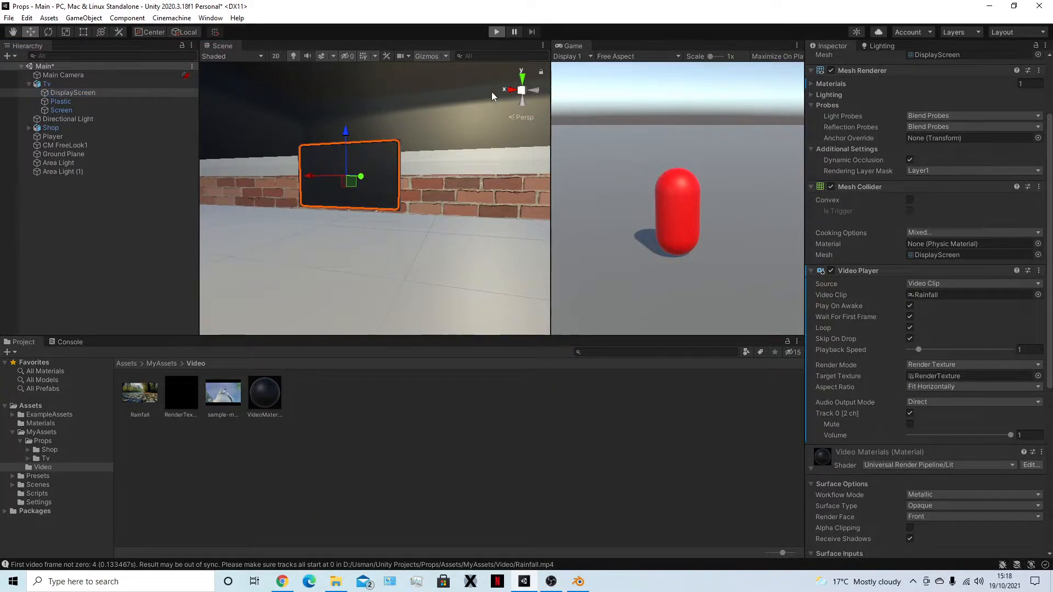
scroll(387, 181, up, 3)
middle_drag(387, 181, 356, 111)
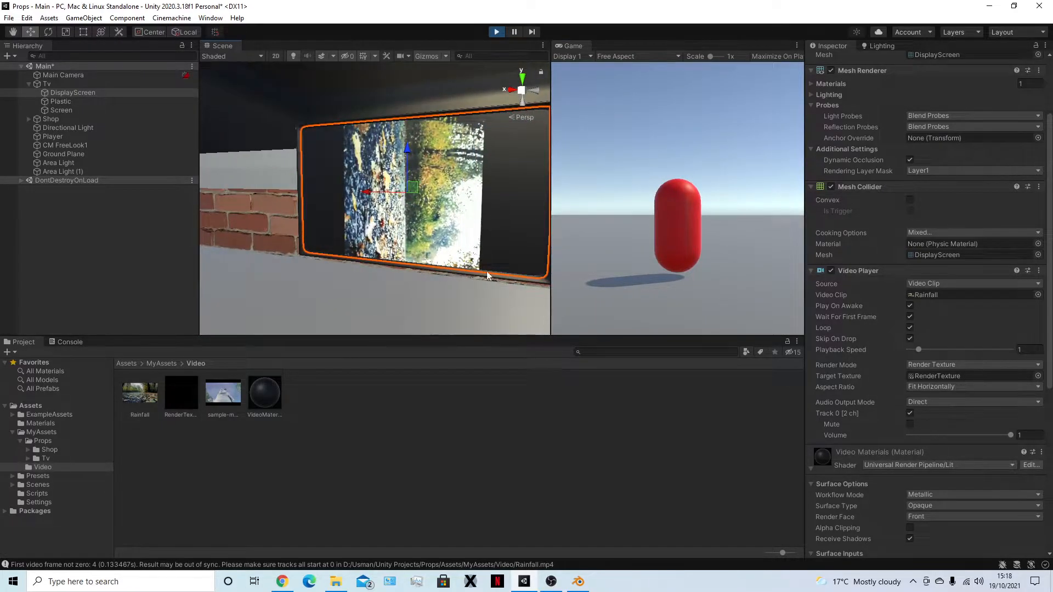
Switch to Blender and open the UV layout of only the DisplayScreen object in the UV Editing workspace
click(578, 581)
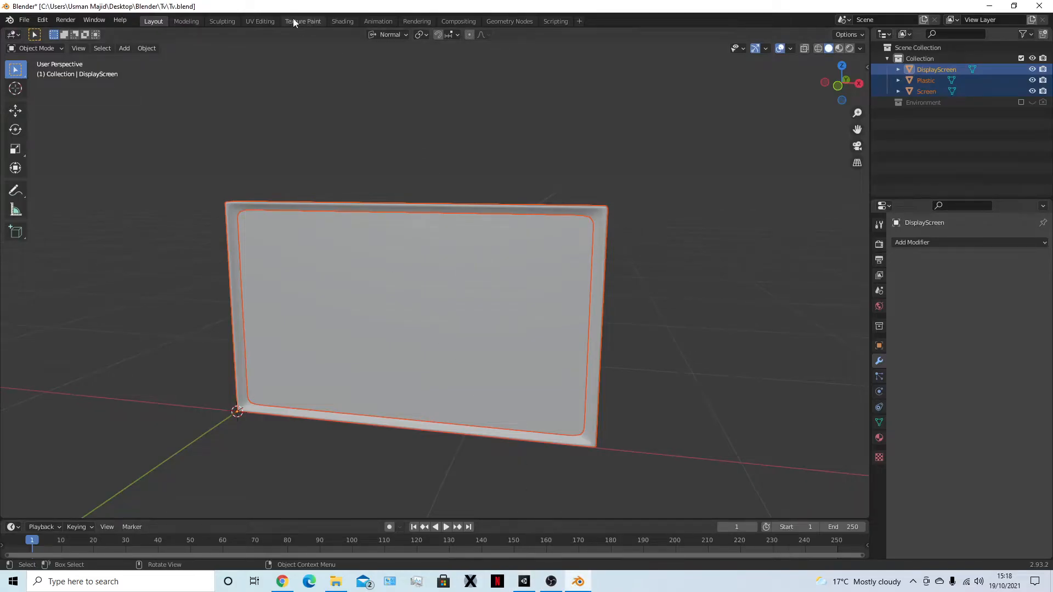
click(274, 20)
drag(136, 187, 299, 400)
click(143, 21)
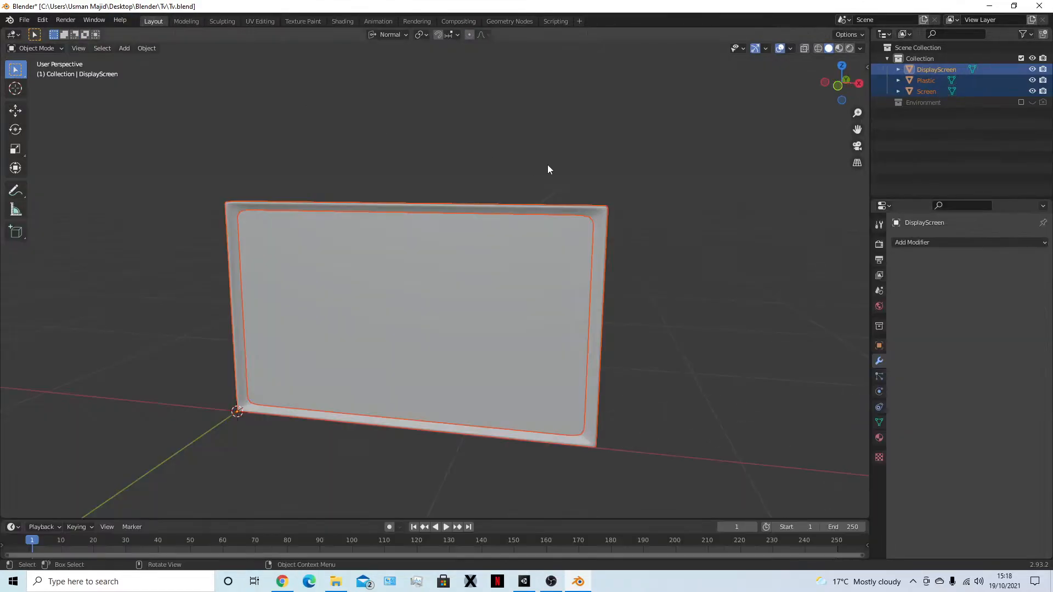
click(938, 70)
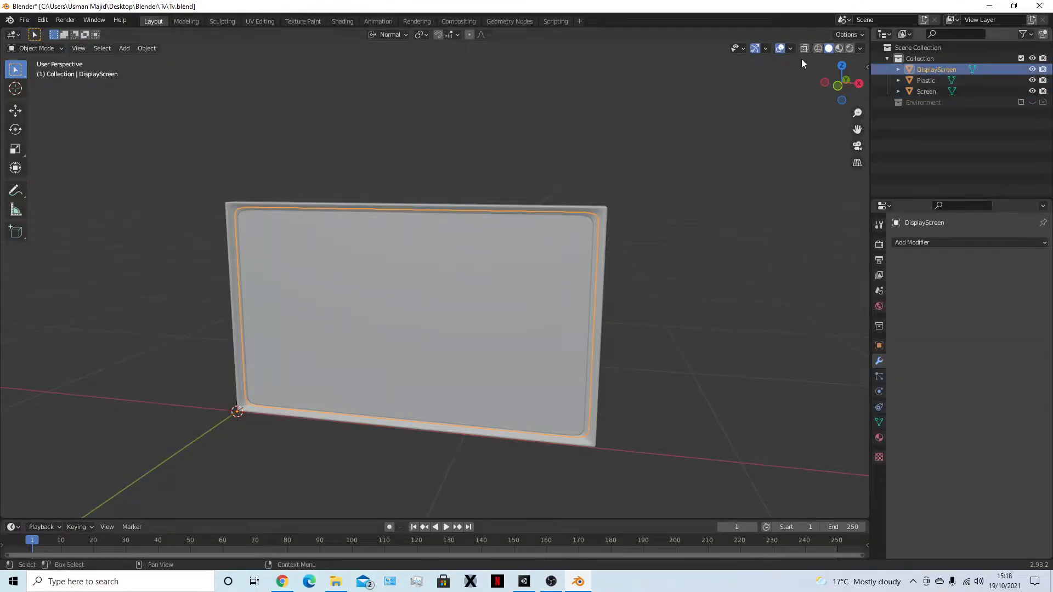
click(258, 21)
drag(148, 191, 282, 378)
click(282, 379)
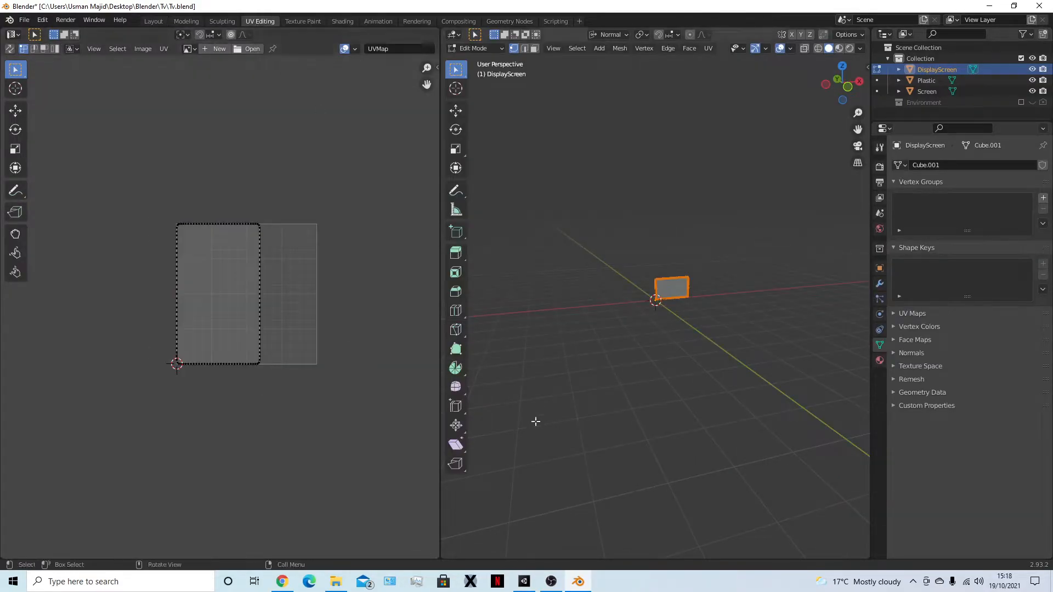
Return to Unity, stop play mode and save the Main scene
click(525, 582)
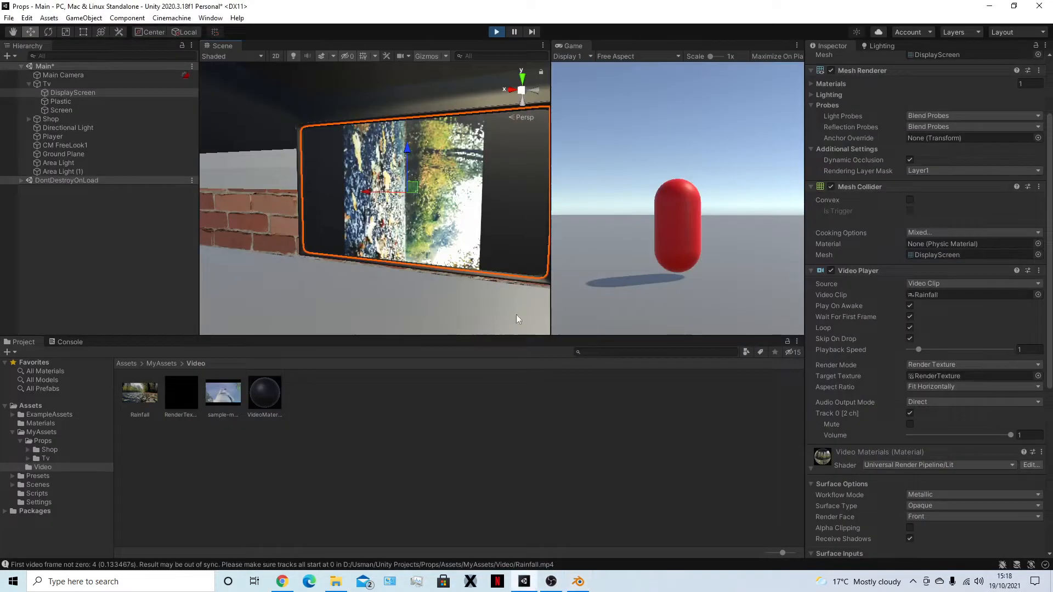
click(496, 34)
scroll(519, 290, down, 5)
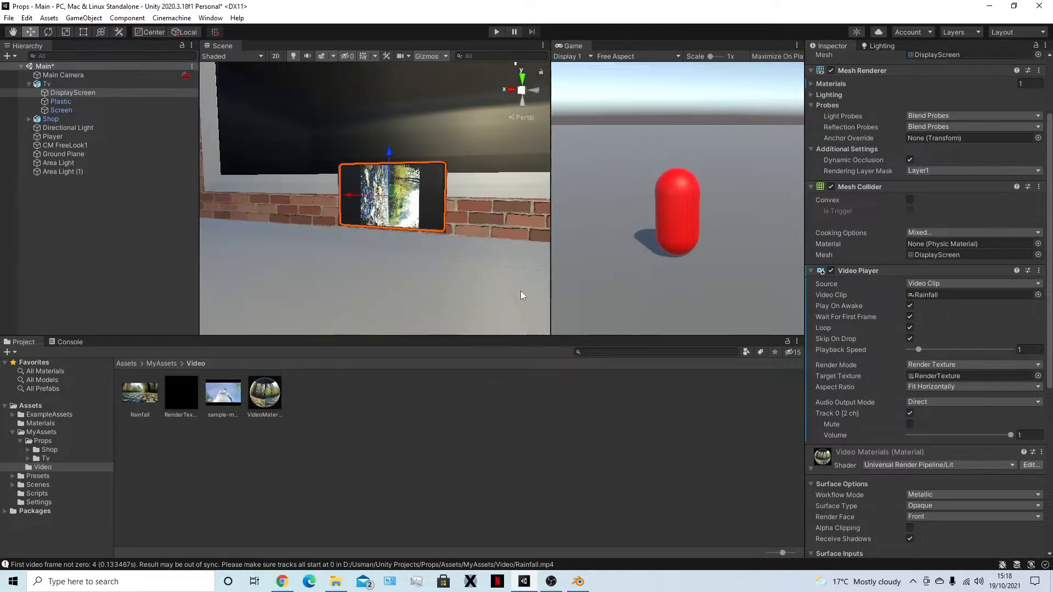
click(584, 426)
key(ctrl+s)
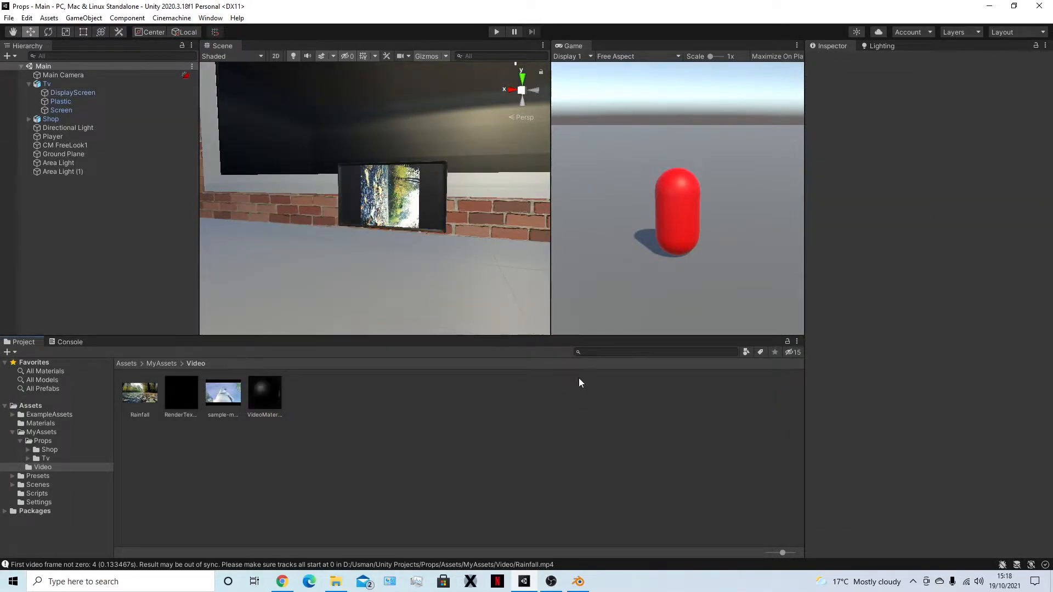
Switch to Blender and rotate all of DisplayScreen's UVs 90 degrees counterclockwise so the island lies horizontally
click(578, 582)
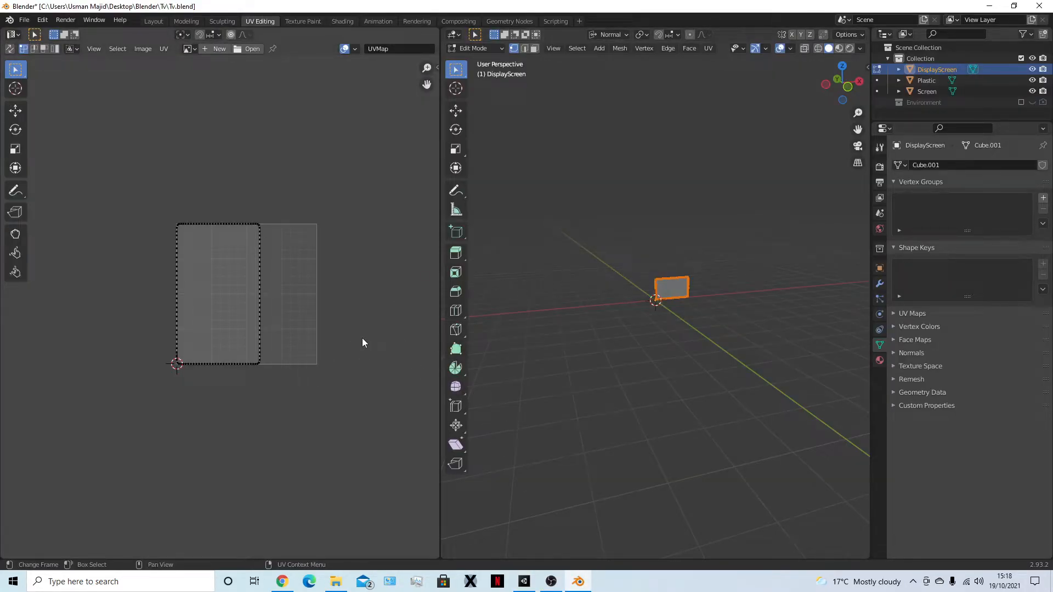
key(a)
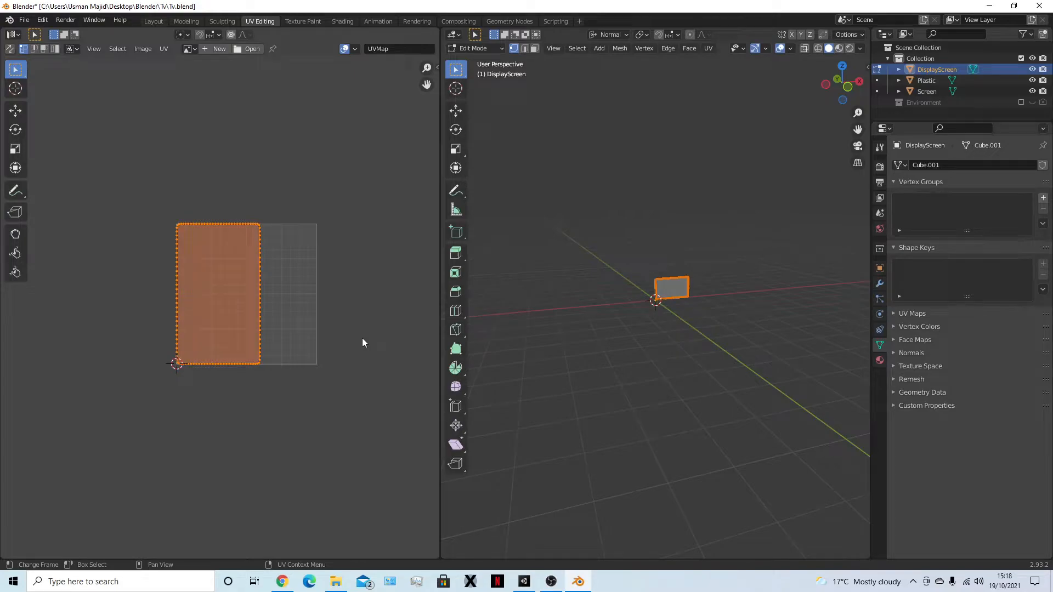
click(646, 331)
key(a)
click(383, 296)
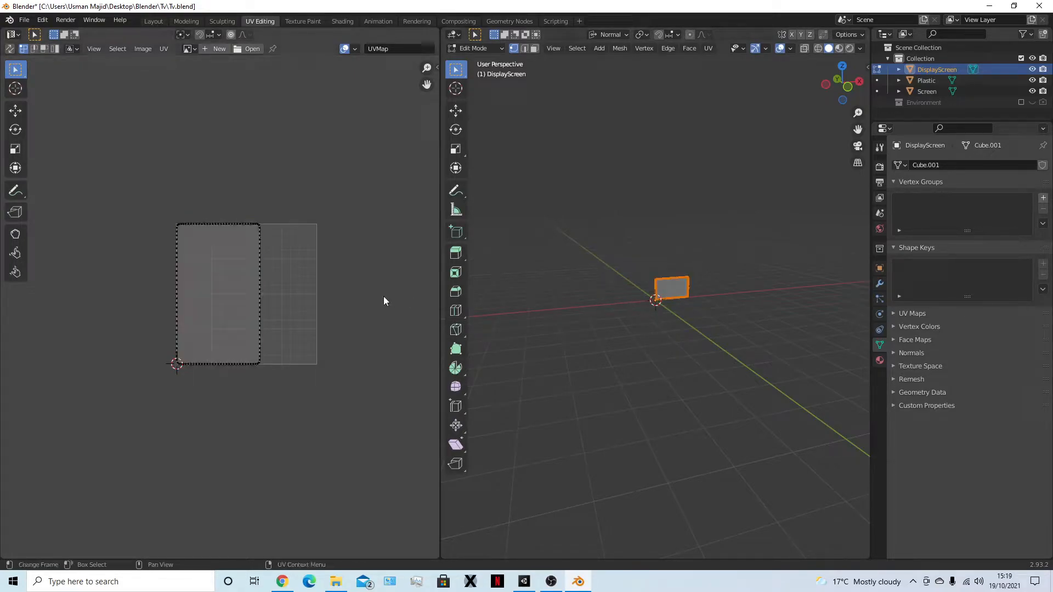
key(a)
key(r)
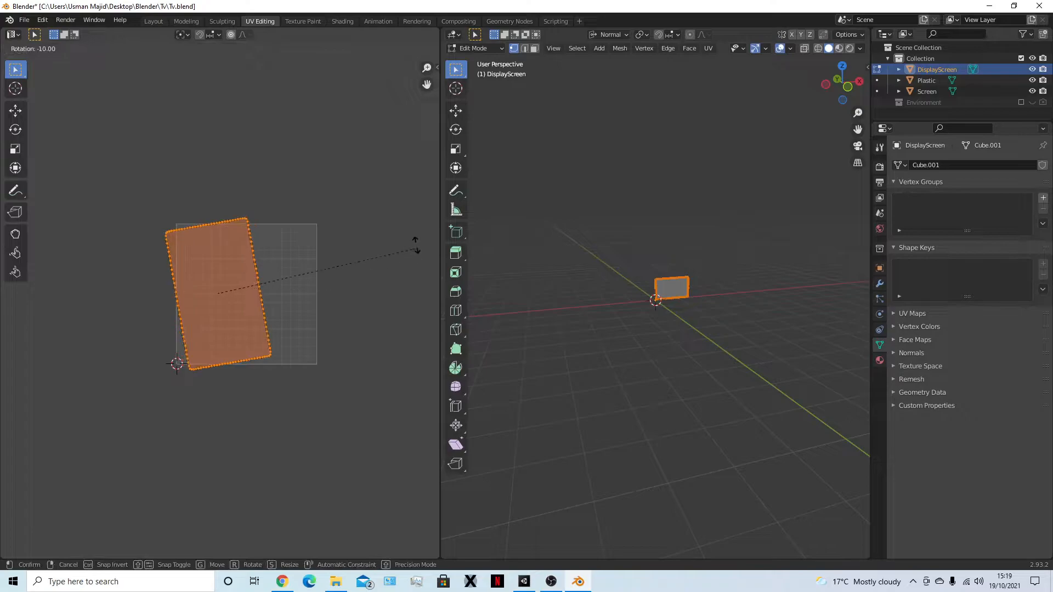
click(219, 135)
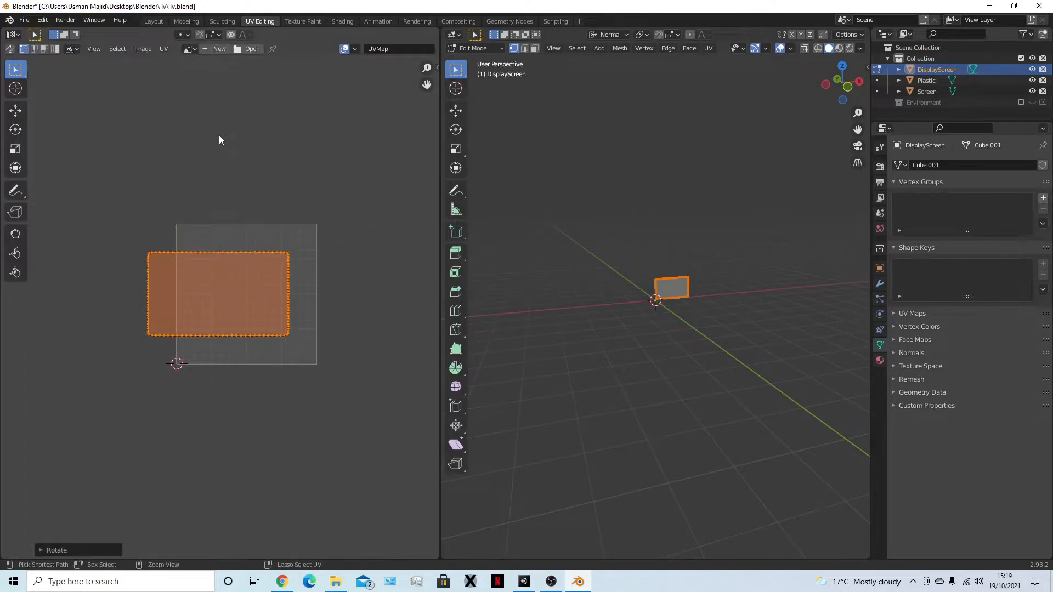
Move the rotated UV island about 0.2 along X to fit within the UV bounds, and save Tv.blend
scroll(290, 256, up, 3)
middle_drag(342, 281, 297, 276)
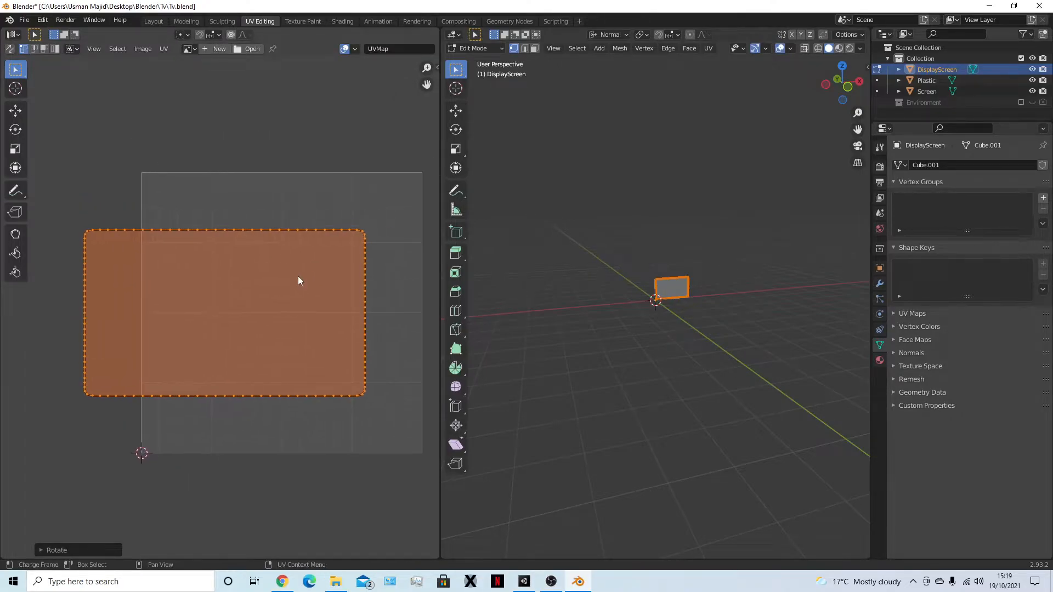
scroll(298, 275, down, 1)
key(g)
key(x)
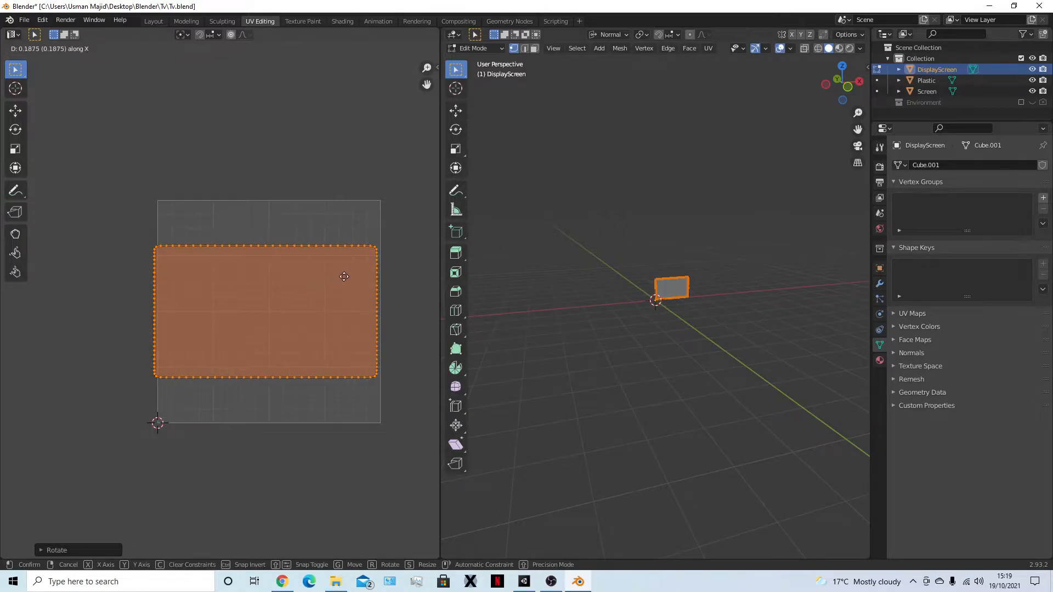
click(340, 276)
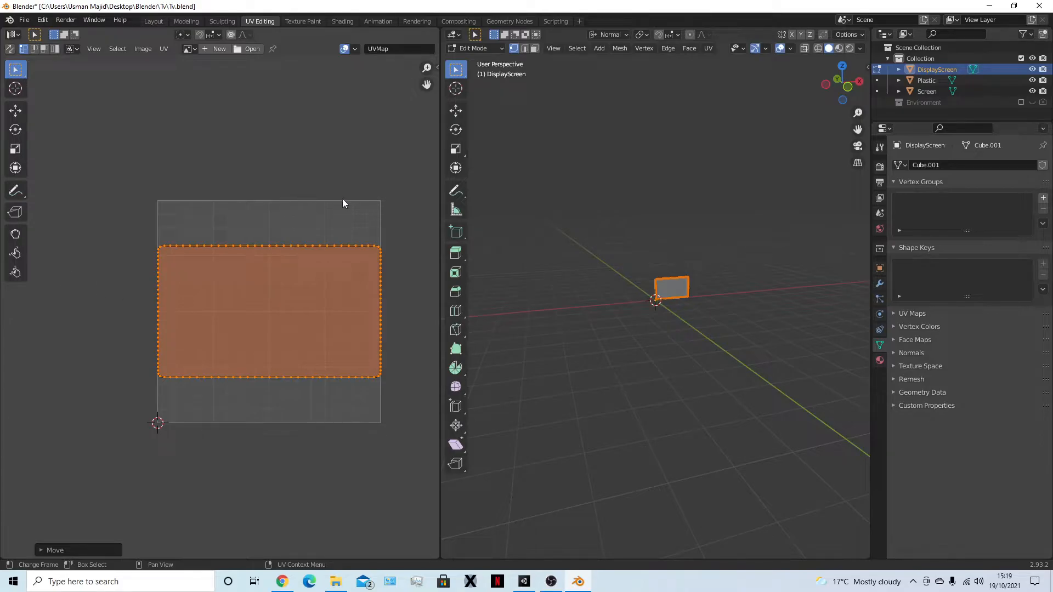
click(389, 153)
key(ctrl+s)
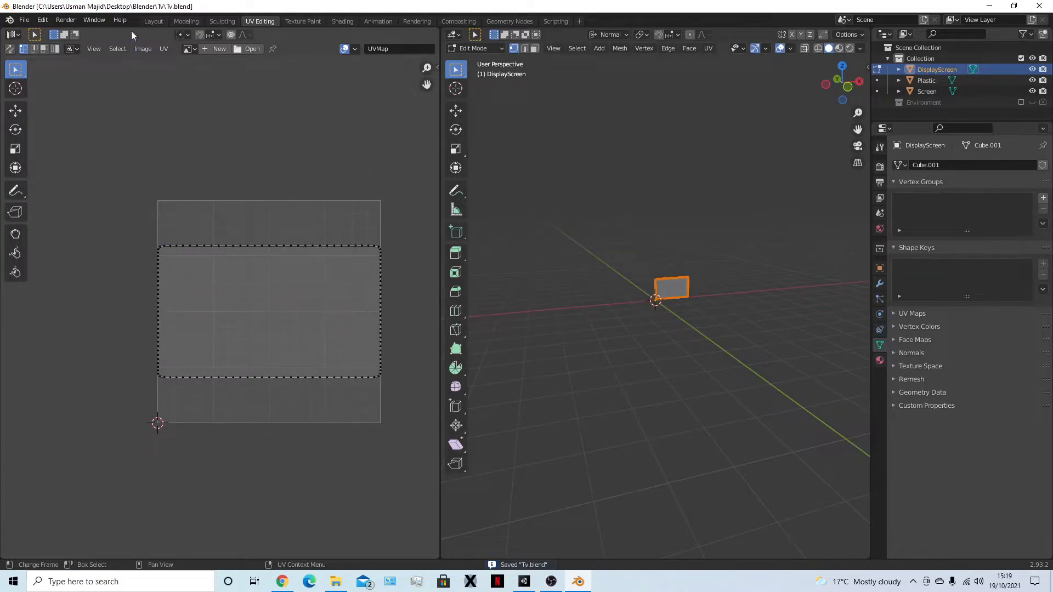
Return to the Layout workspace and select the DisplayScreen, Plastic and Screen objects
click(154, 21)
click(292, 147)
key(a)
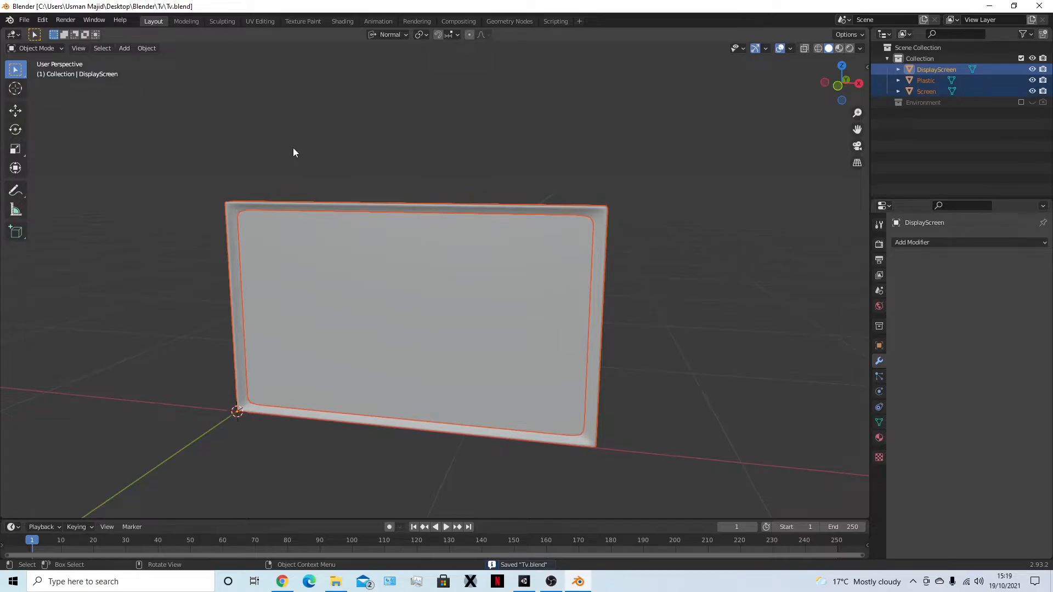
Export the selected TV objects as FBX, overwriting Tv.fbx in the Blender\Tv folder
click(22, 22)
mouse_move(61, 179)
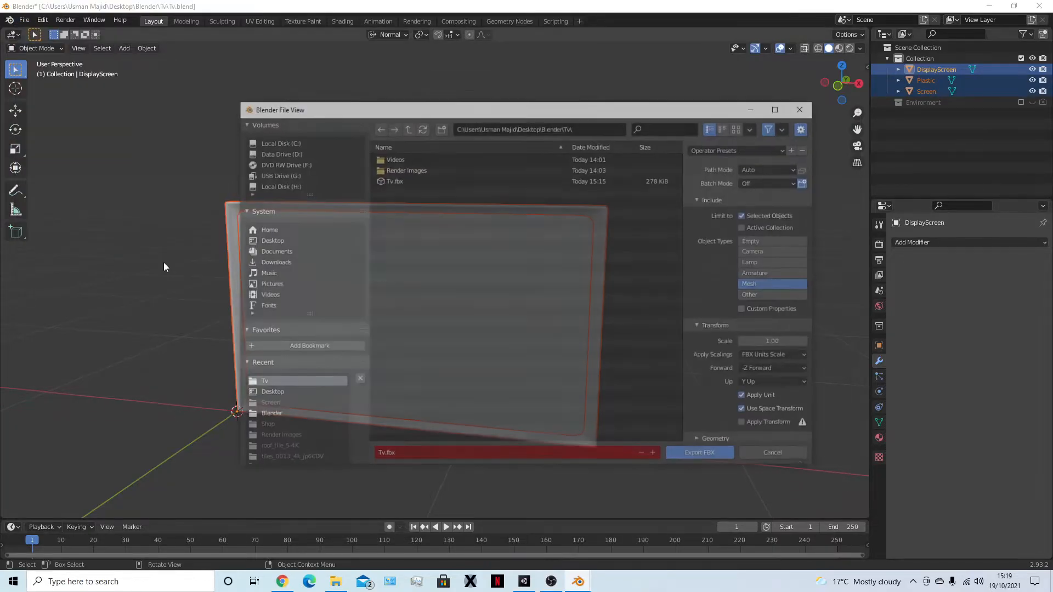
click(164, 265)
click(703, 455)
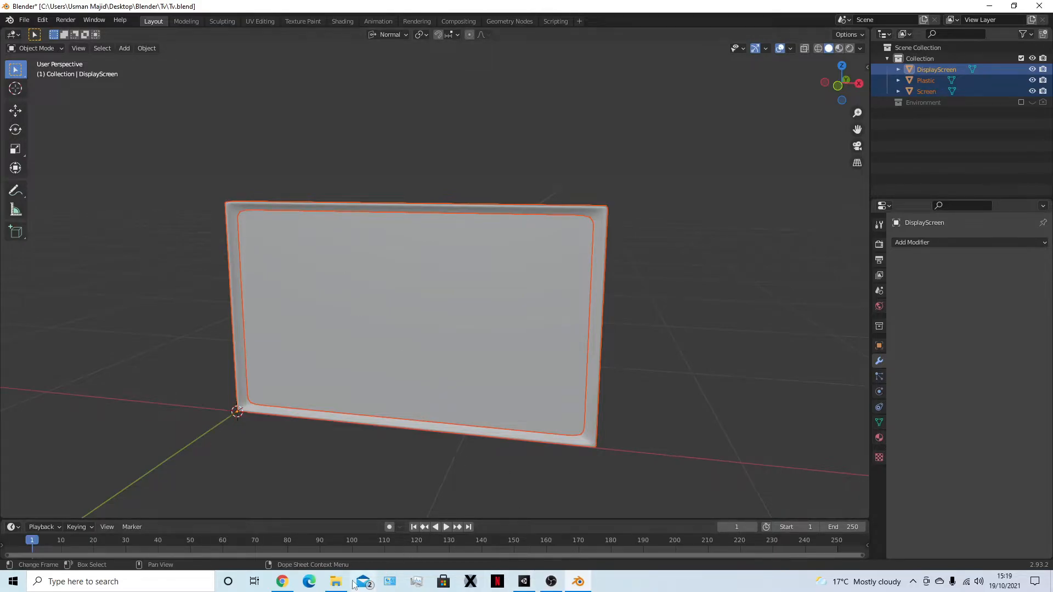
Switch to Unity and delete the old Materials folder and Tv model from MyAssets/Props/Tv
key(alt+Tab)
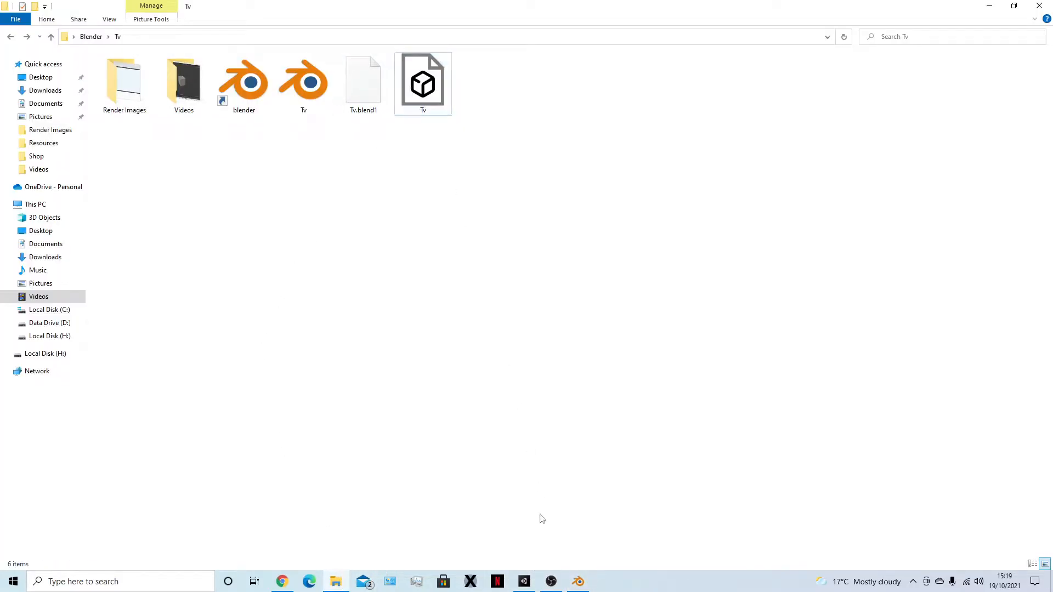
click(524, 581)
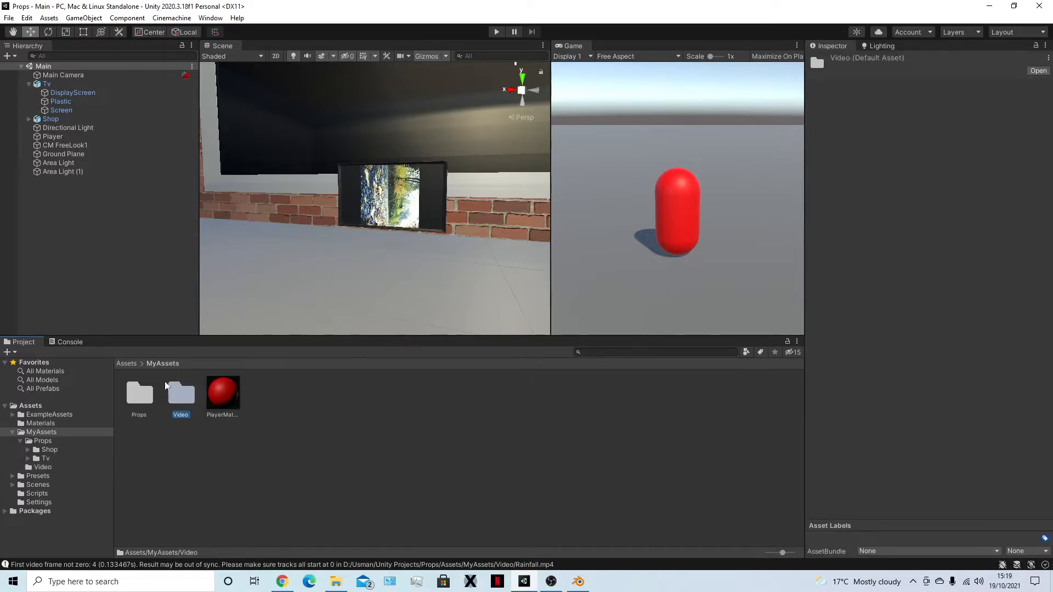
double_click(139, 392)
double_click(181, 392)
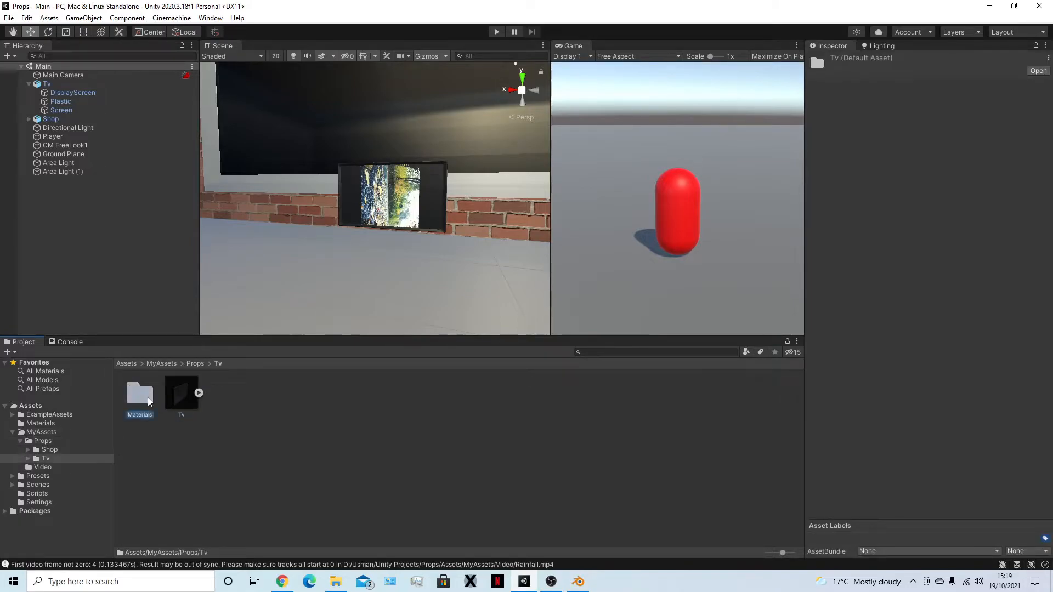
shift+click(179, 393)
key(Delete)
key(Return)
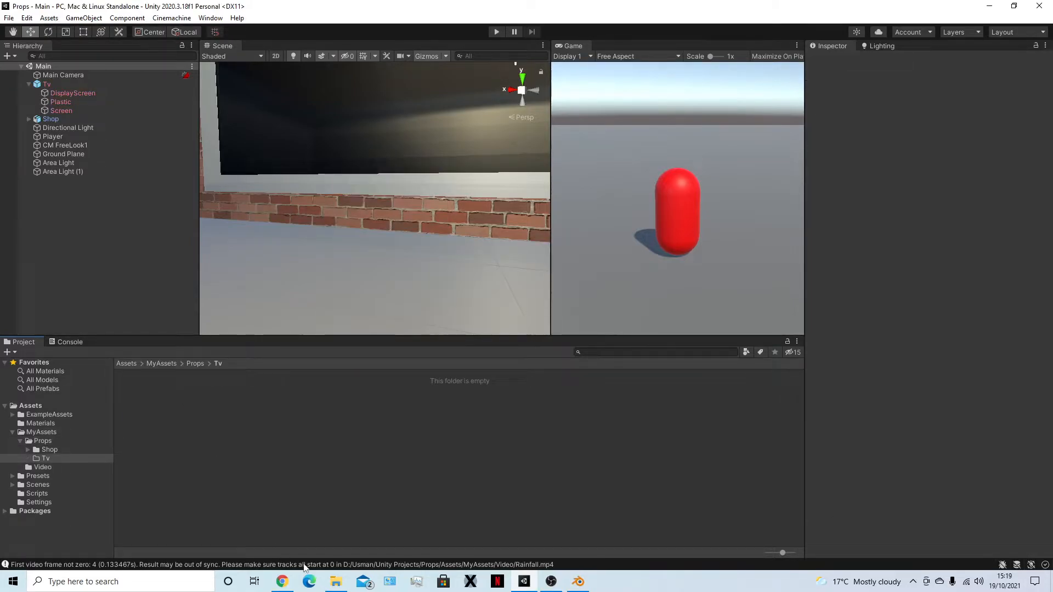
Import the re-exported Tv.fbx from File Explorer into Props/Tv and apply Generate Colliders in its model import settings
click(336, 581)
drag(421, 107, 192, 397)
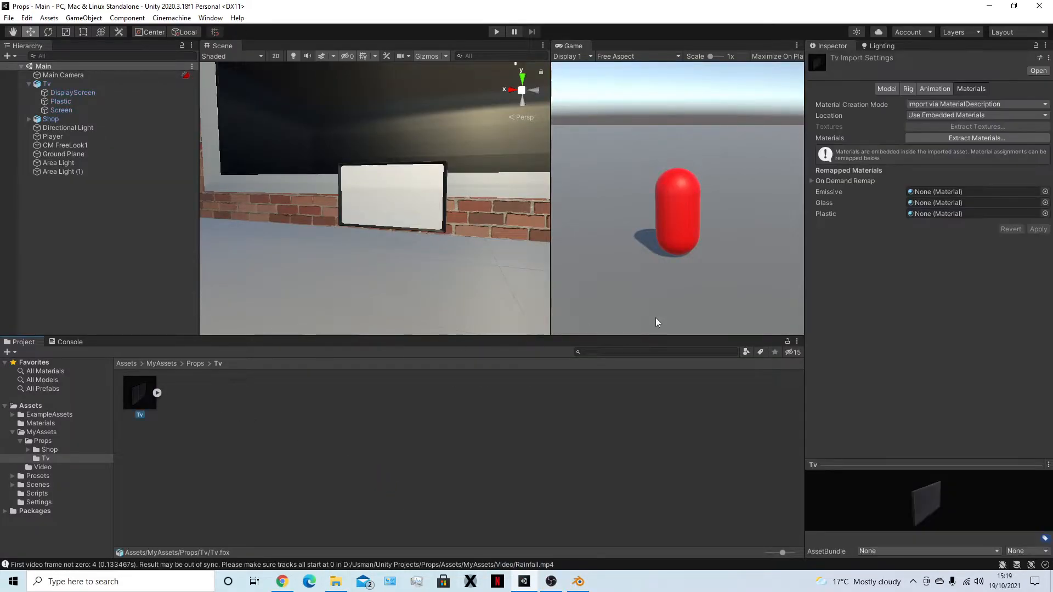
click(893, 88)
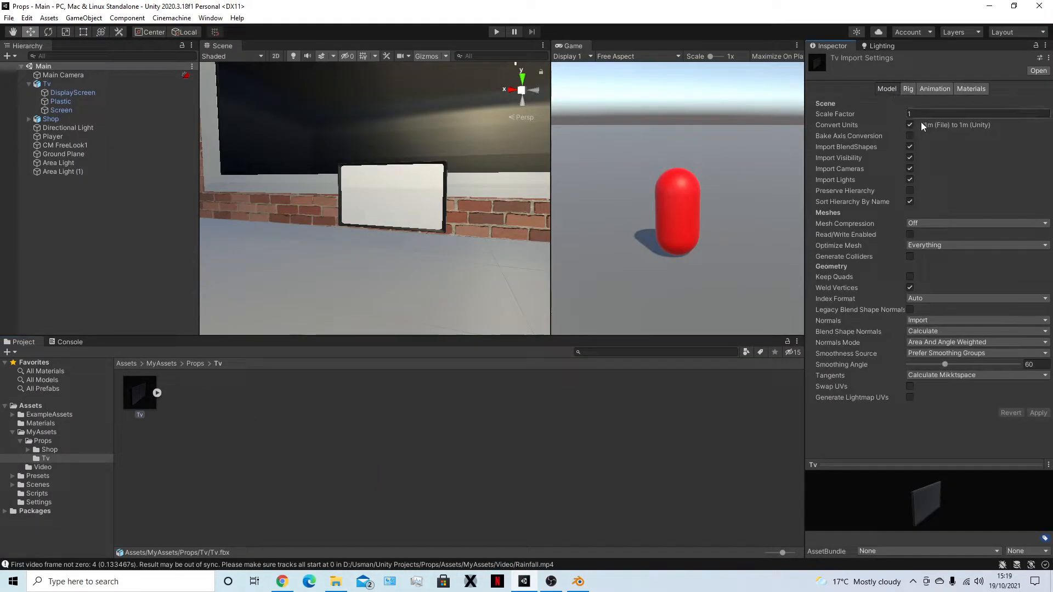
click(910, 257)
click(1037, 413)
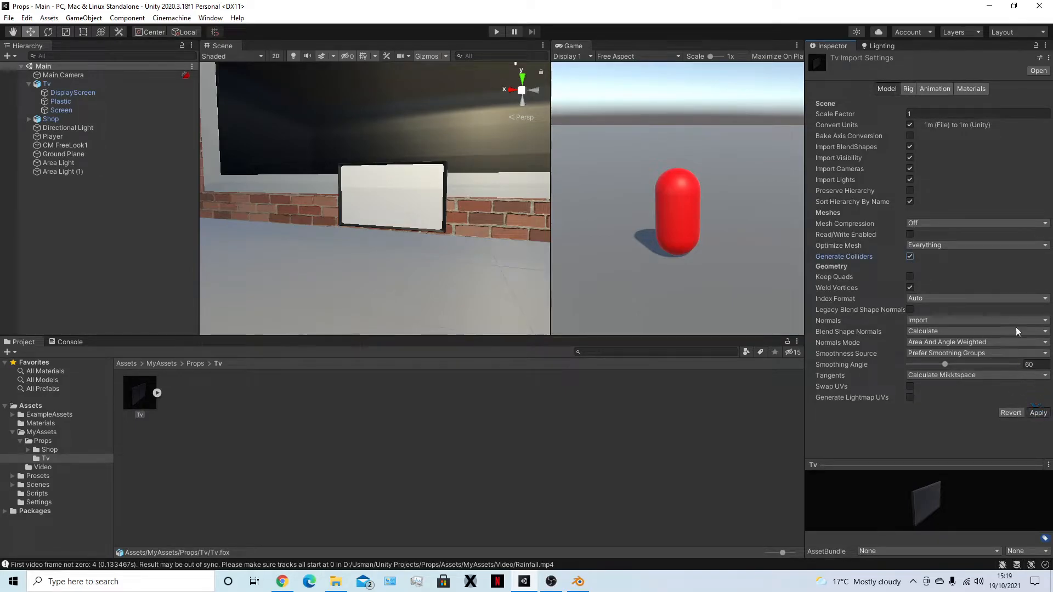
Extract the Tv model's materials into a new folder named Materials inside Props/Tv
click(964, 88)
click(977, 138)
click(80, 72)
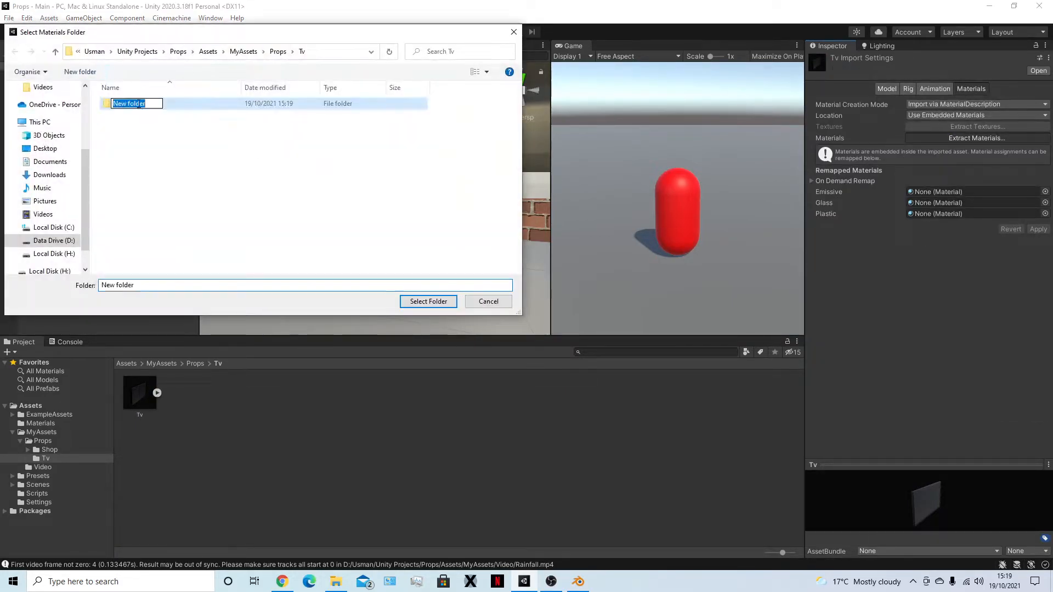
text(Materials)
key(Return)
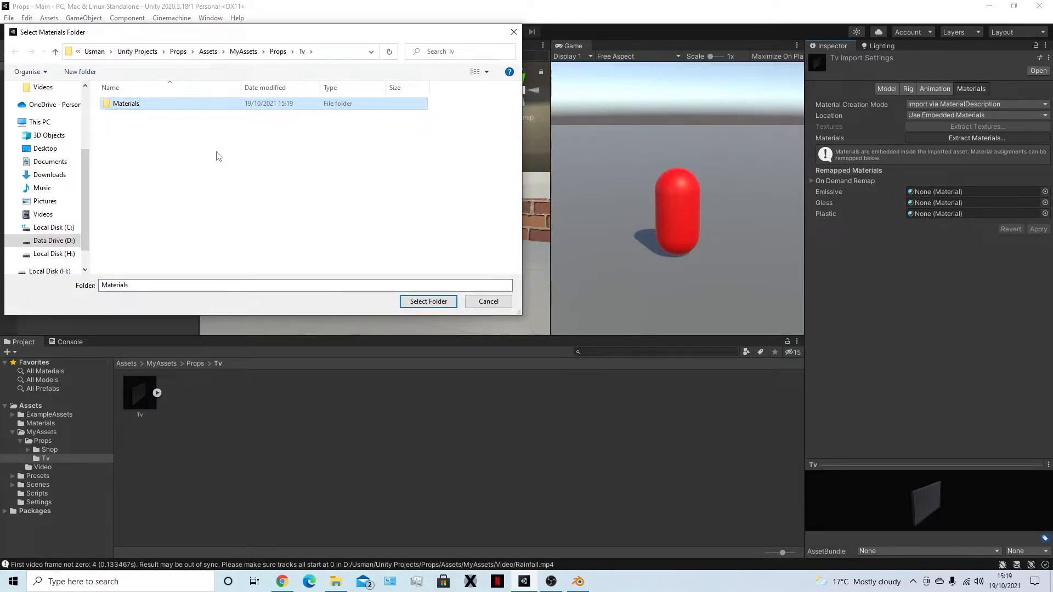
key(Return)
click(428, 301)
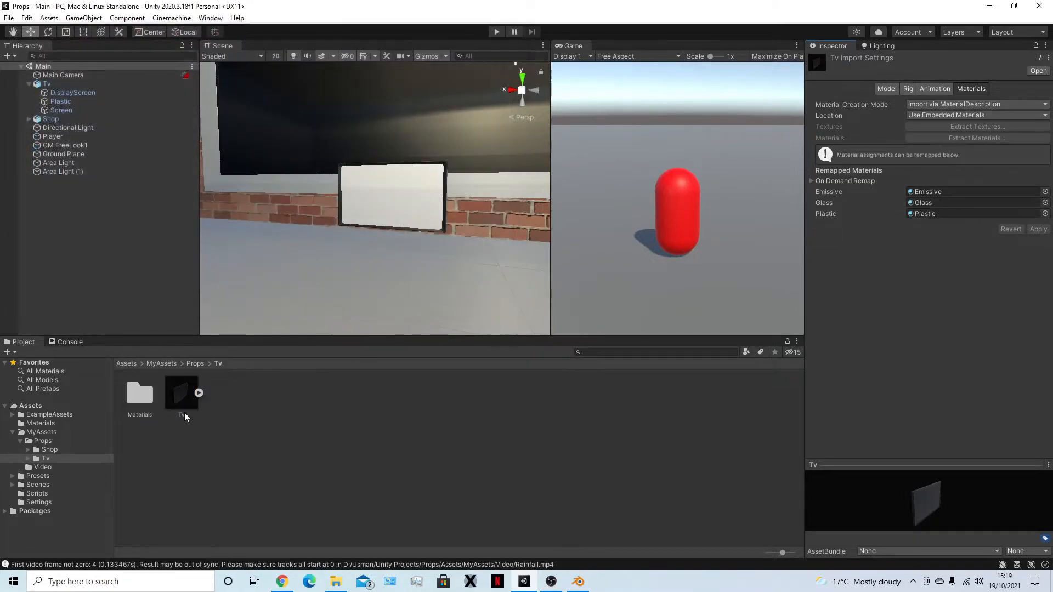
Set the Screen object's Glass material to the Transparent surface type and its Base Map colour alpha to 0
scroll(391, 181, up, 5)
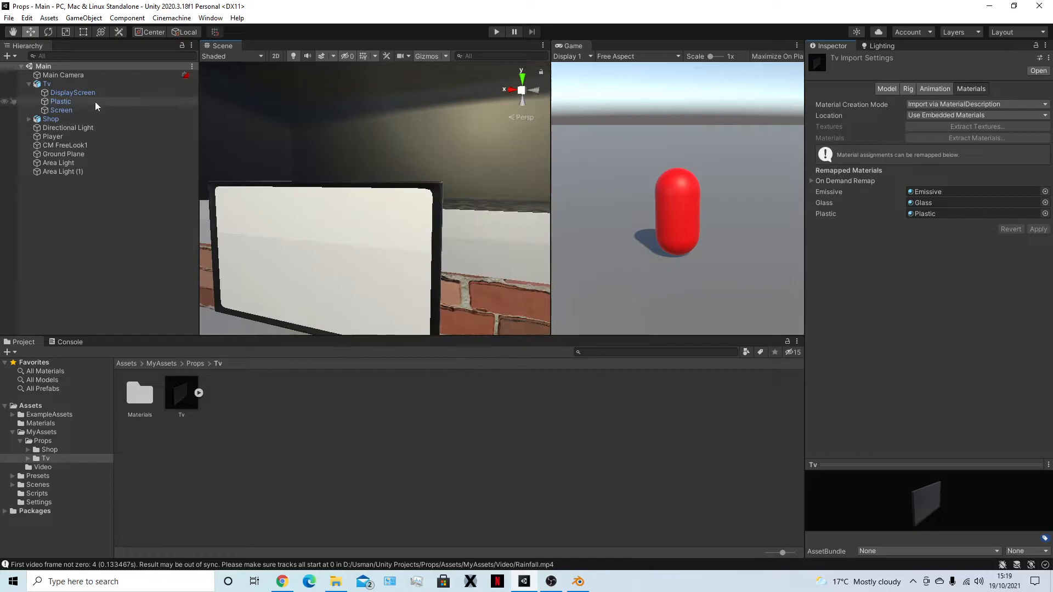
click(62, 110)
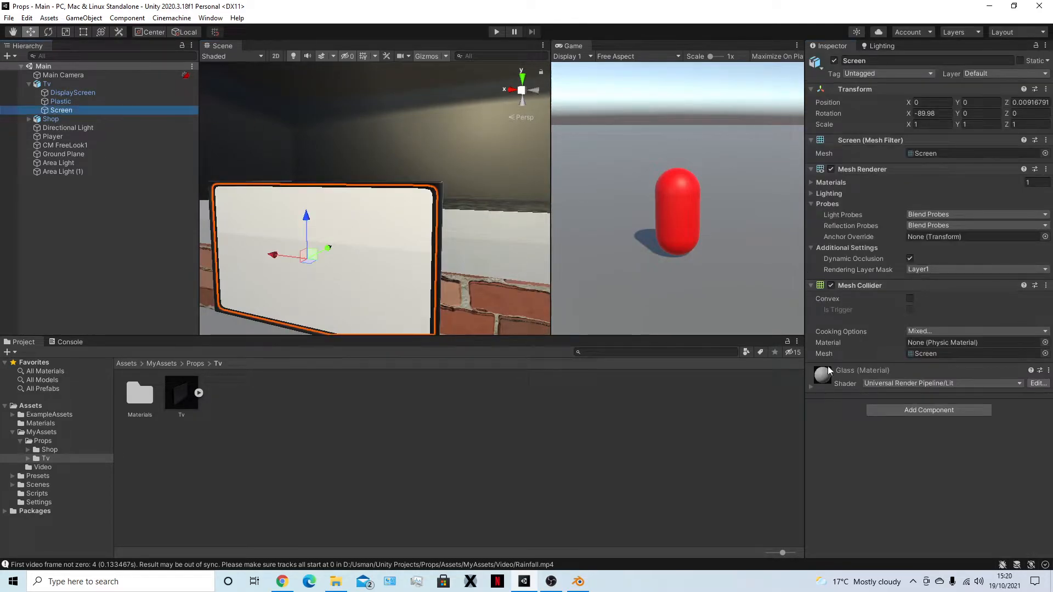
click(816, 389)
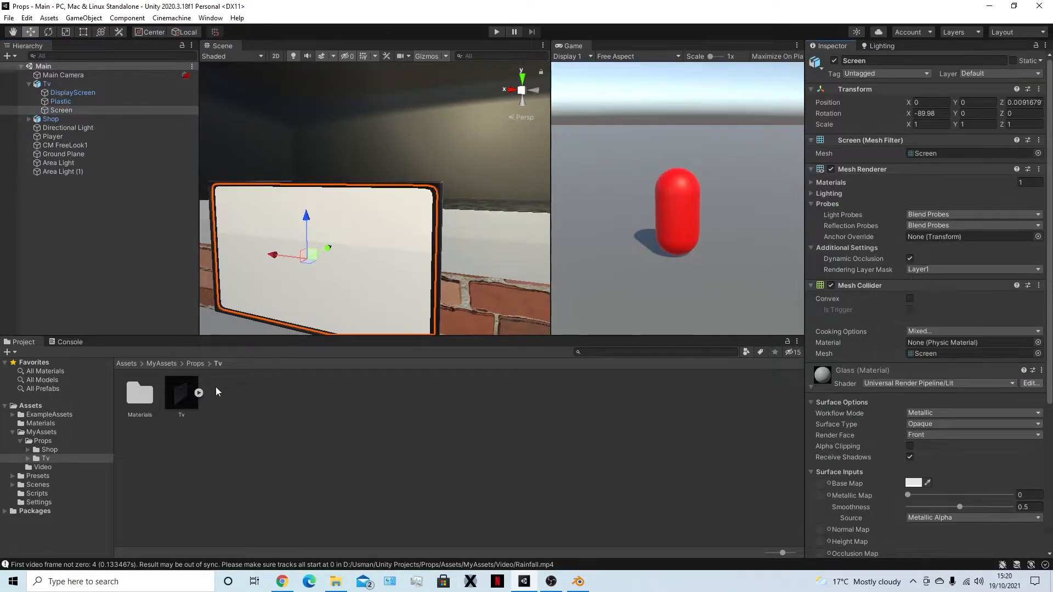
click(927, 424)
click(928, 446)
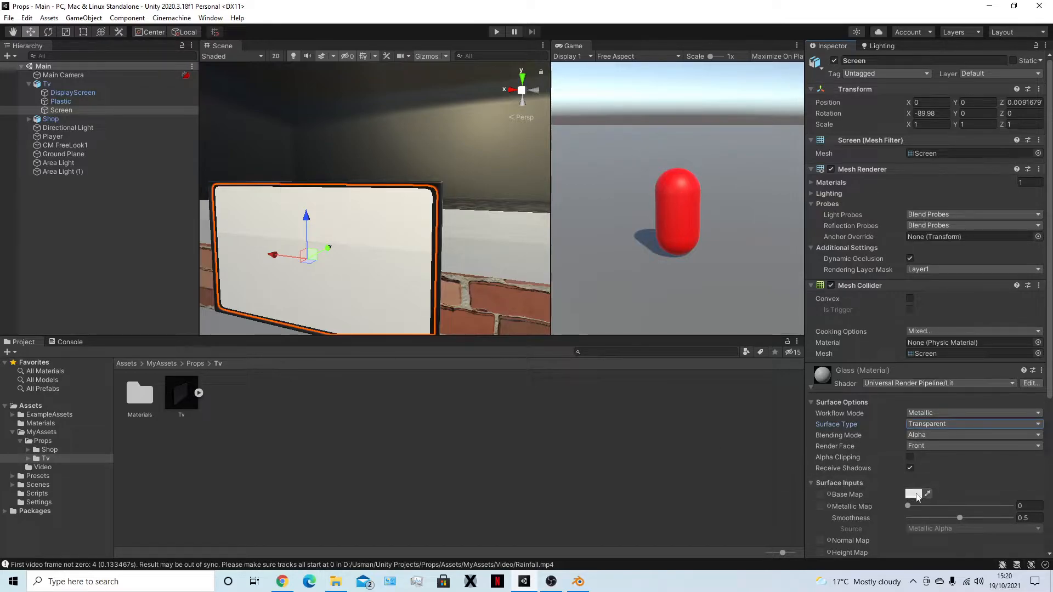
click(913, 494)
drag(1008, 541, 898, 548)
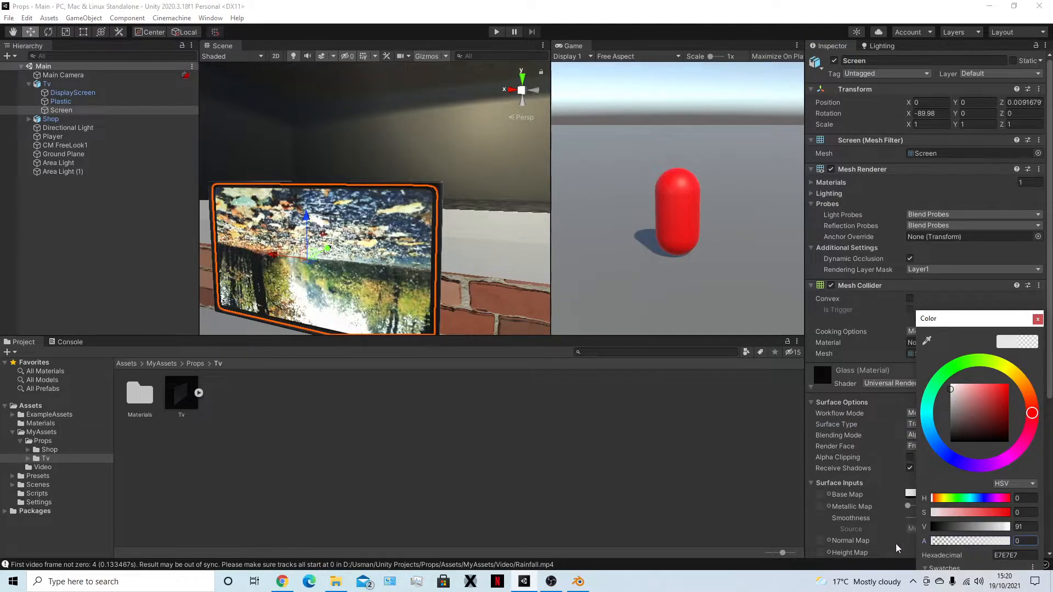
click(1038, 319)
key(f)
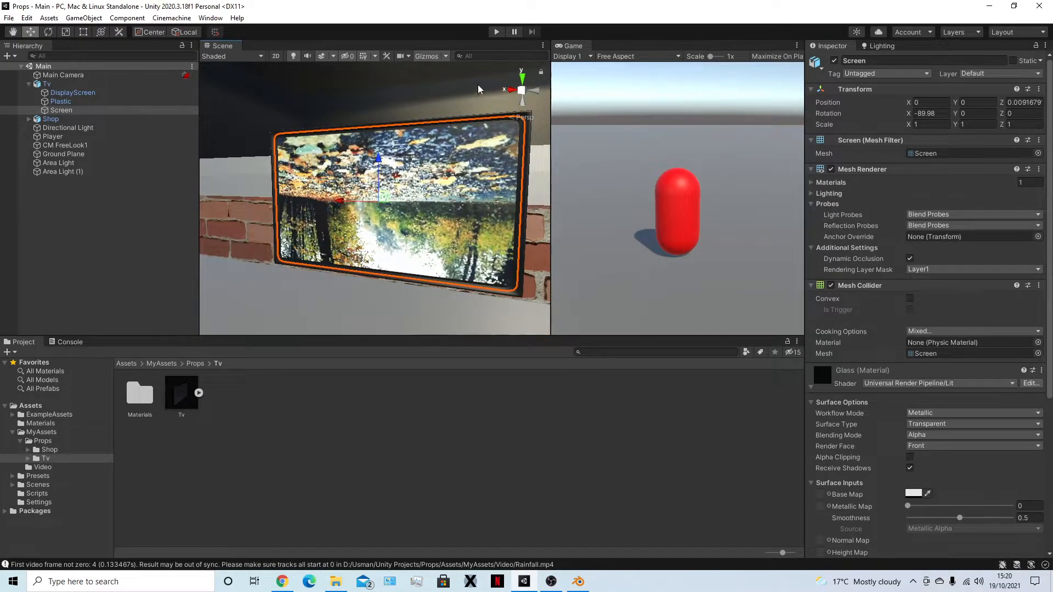
Enter play mode and try DisplayScreen's video aspect ratios Fit Vertically, Fit Inside, Fit Outside and Stretch, then restore Fit Horizontally
click(497, 31)
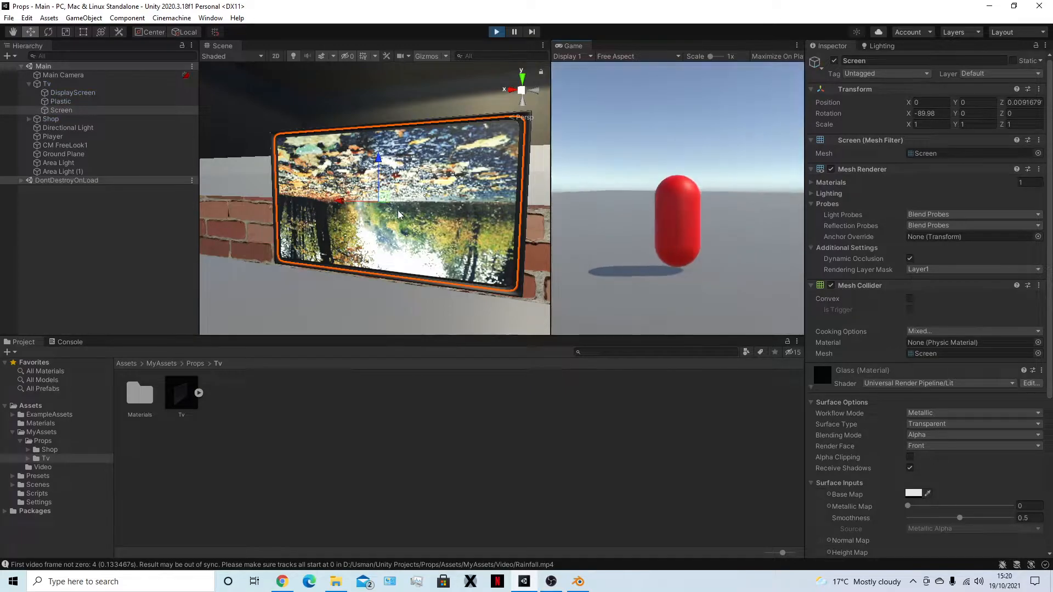
click(114, 93)
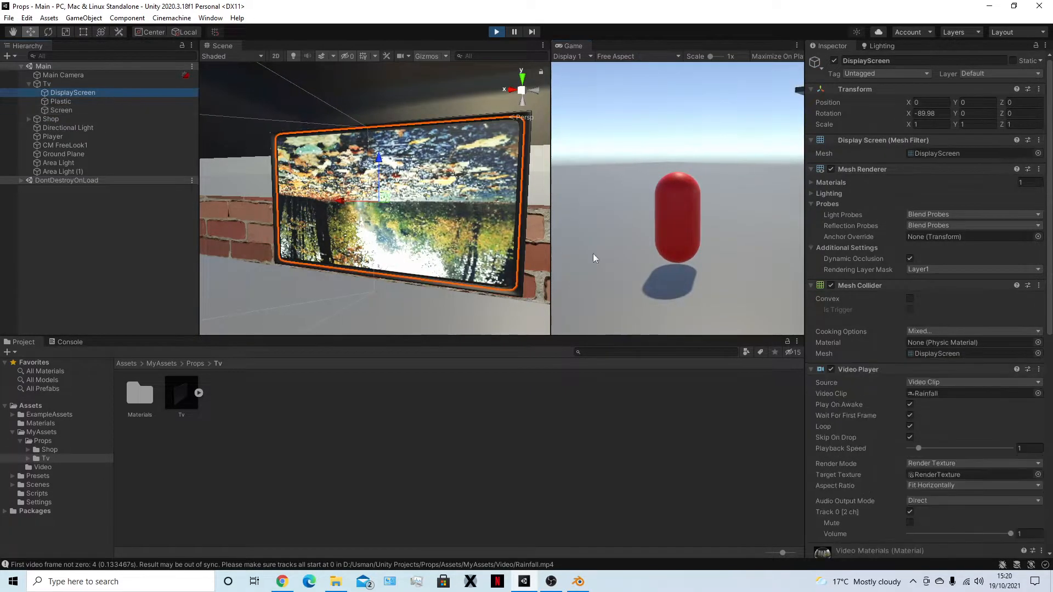
scroll(876, 420, down, 3)
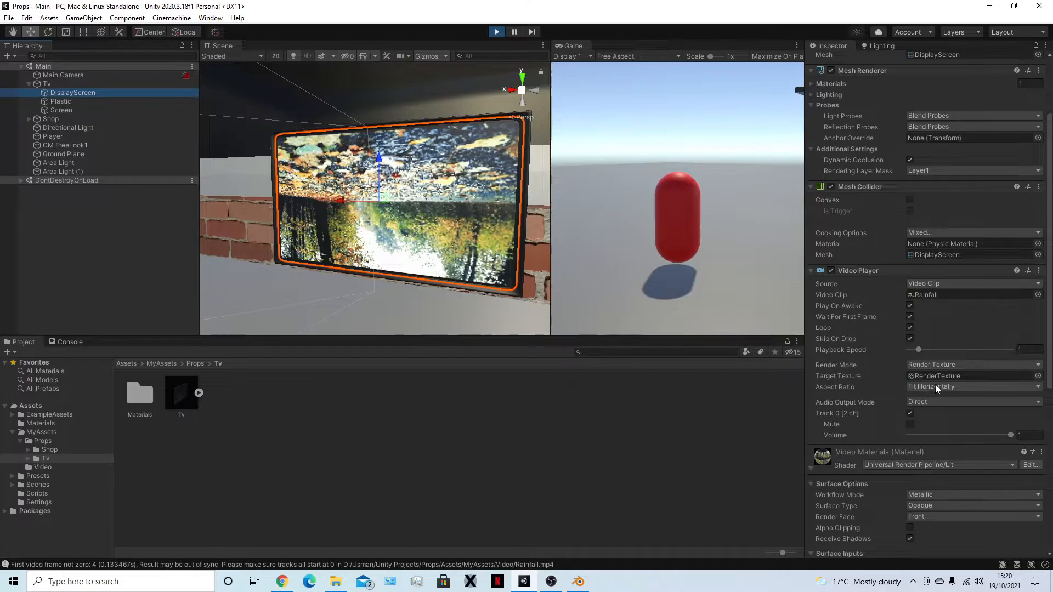
click(936, 386)
click(940, 410)
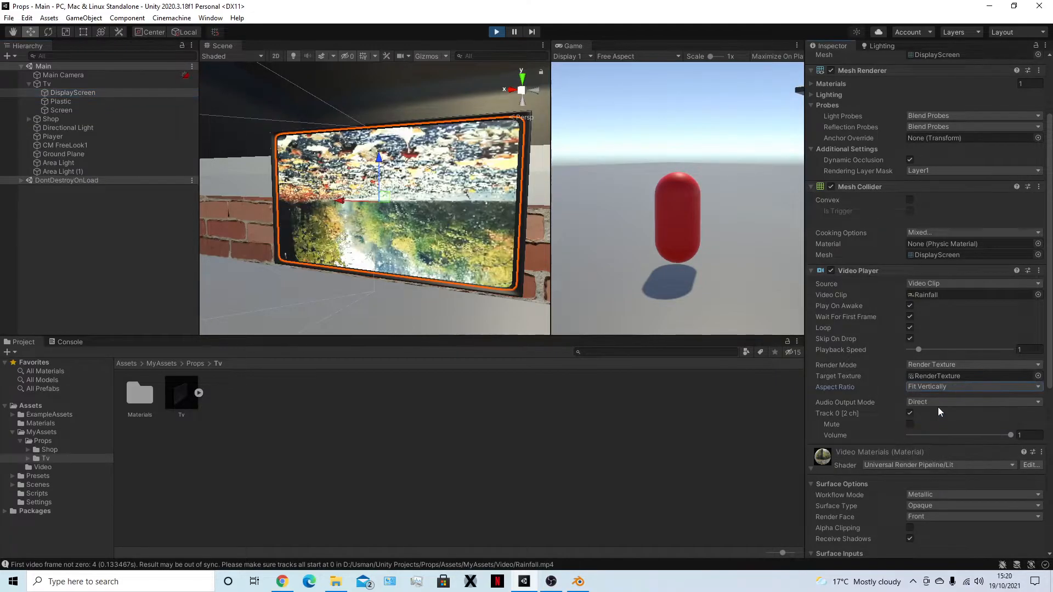
click(944, 387)
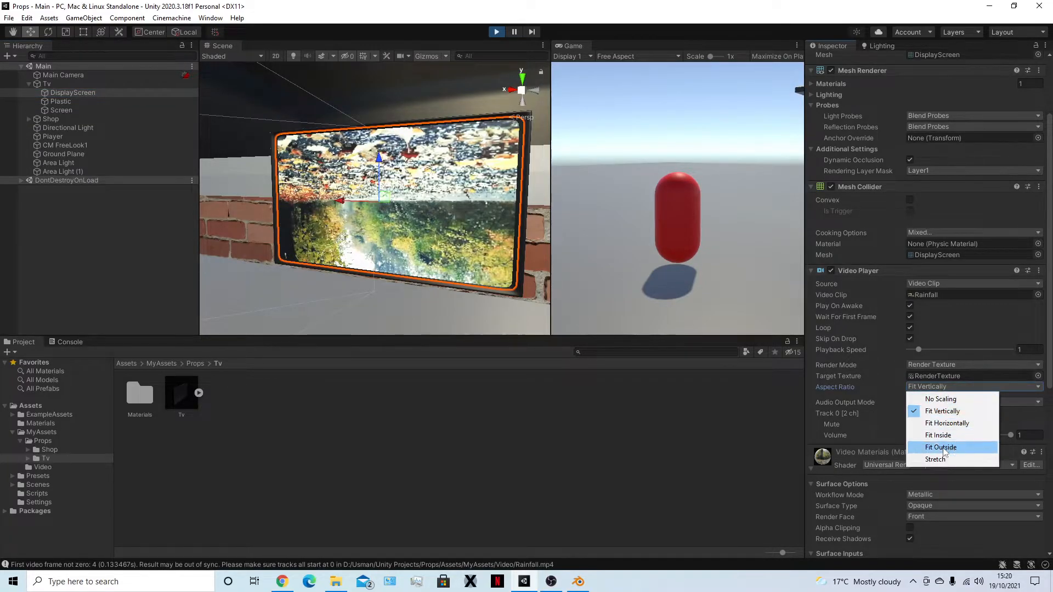
click(945, 437)
click(947, 387)
click(943, 446)
click(943, 388)
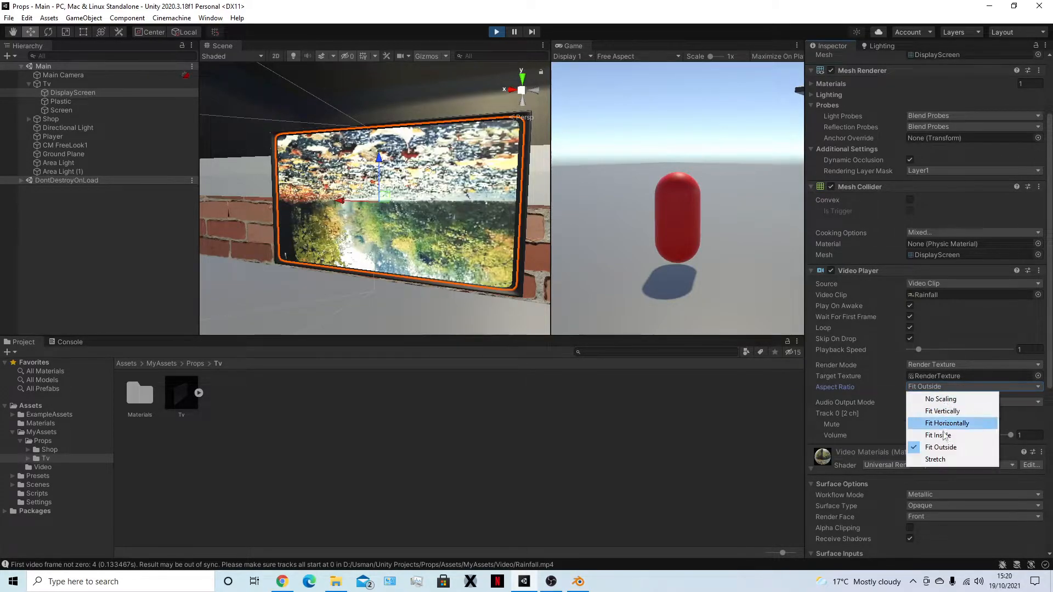
click(941, 459)
click(932, 387)
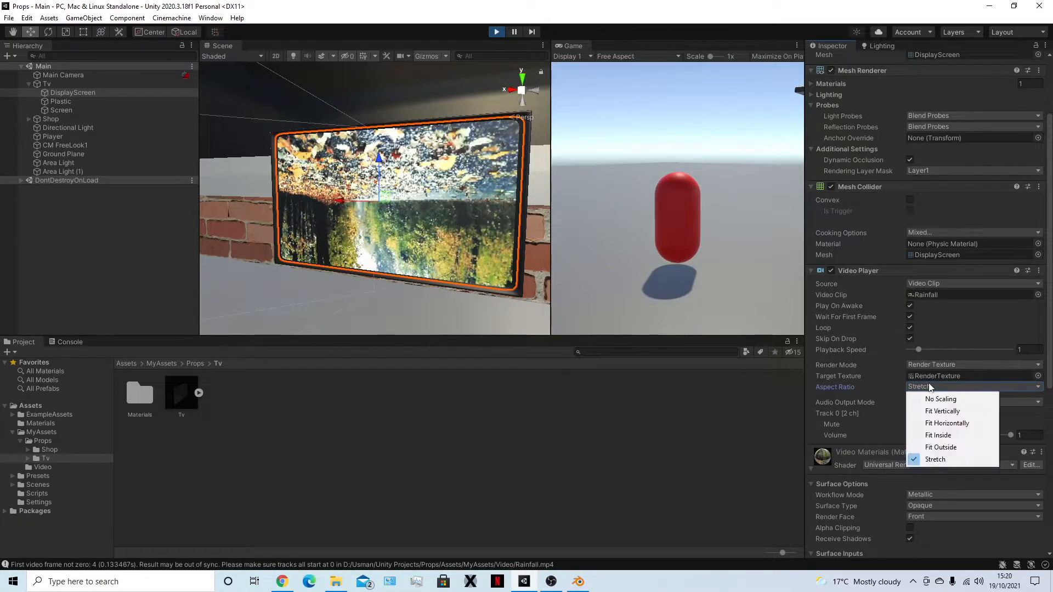
click(942, 423)
Check the video's orientation on the TV in the running game, and stop play mode
click(594, 218)
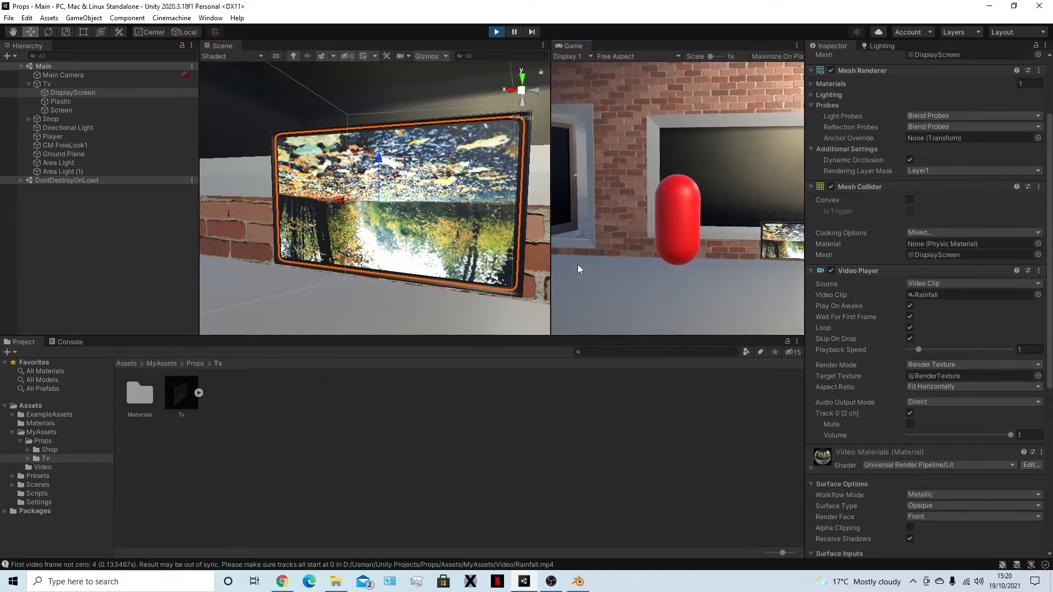
click(498, 33)
key(shift+space)
key(shift+space)
Switch to Blender's UV Editing workspace, rotate all of DisplayScreen's UVs by -180 degrees, and save Tv.blend
click(582, 585)
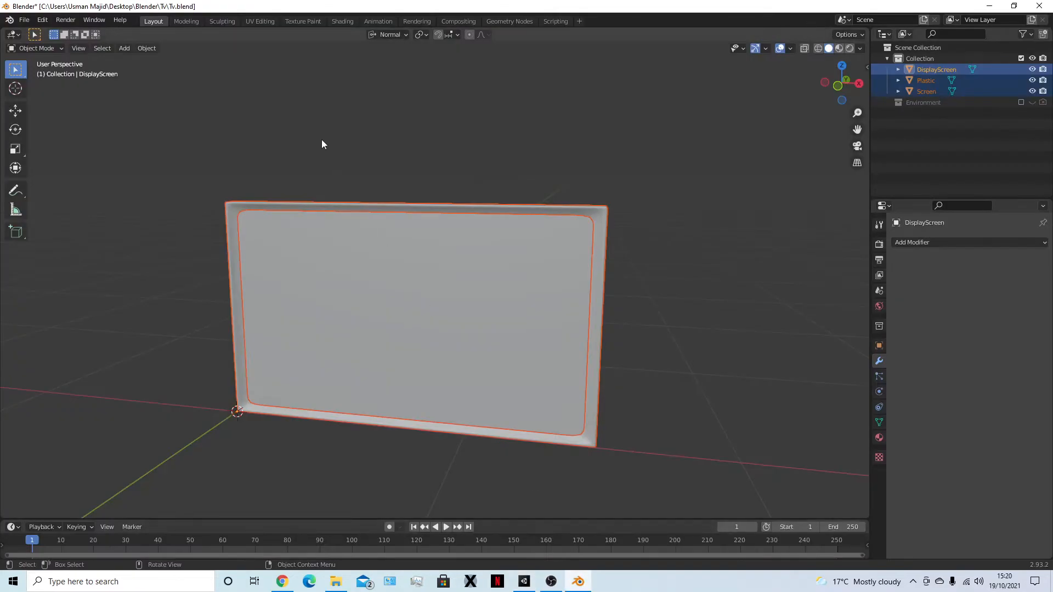
click(396, 55)
click(260, 21)
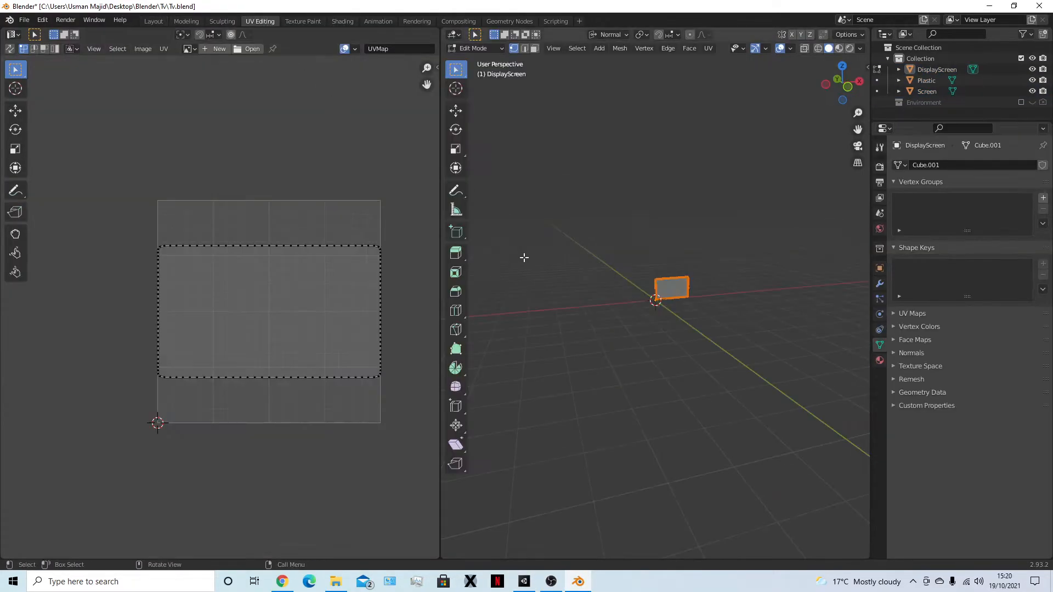
key(a)
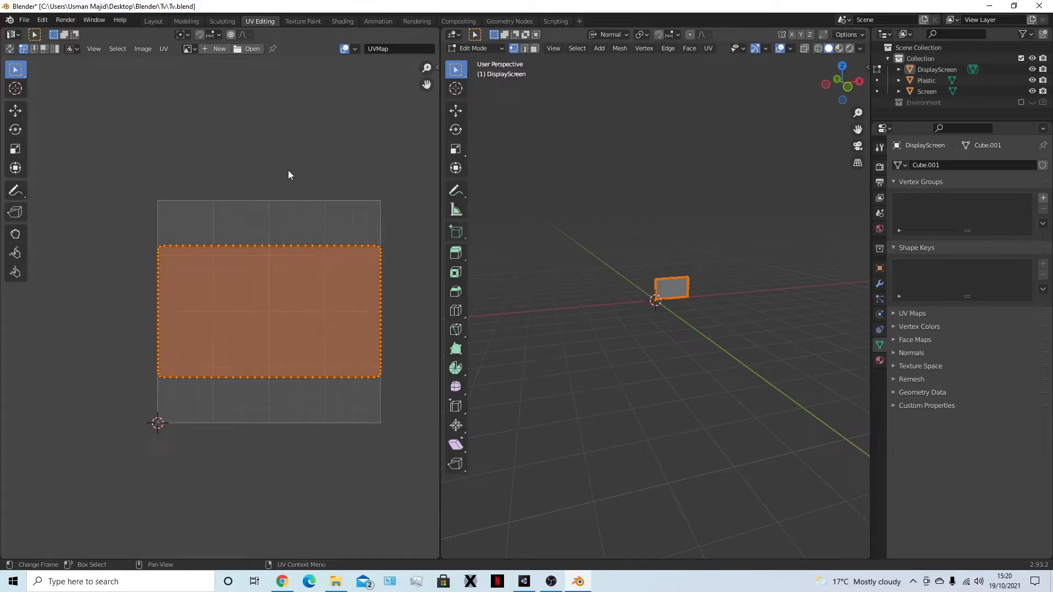
key(r)
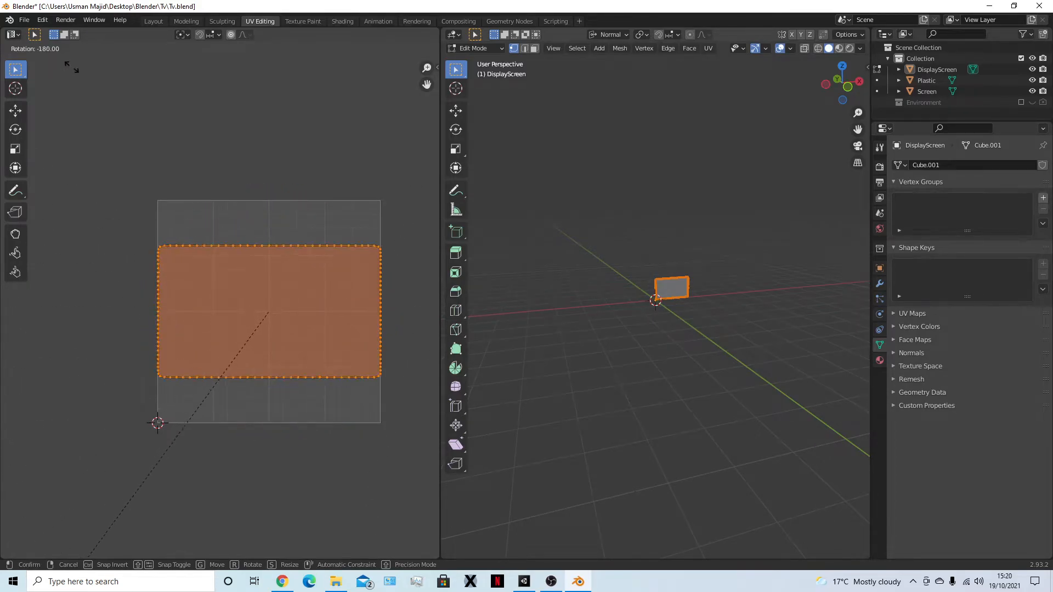
ctrl+click(92, 64)
key(alt+a)
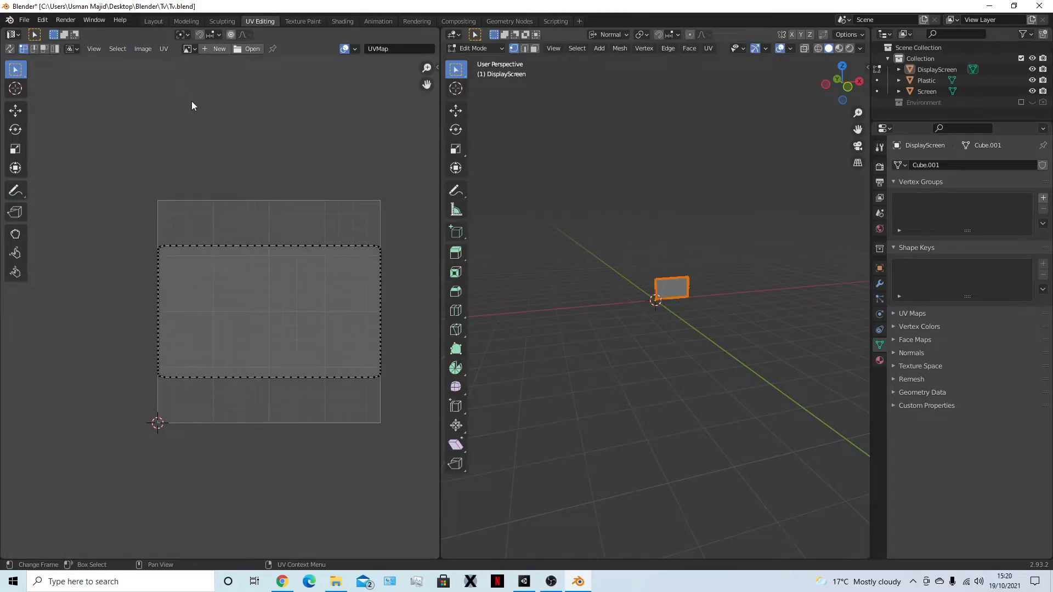
key(ctrl+s)
Return to the Layout workspace, select all TV objects and export them as FBX over the existing Tv.fbx
click(153, 21)
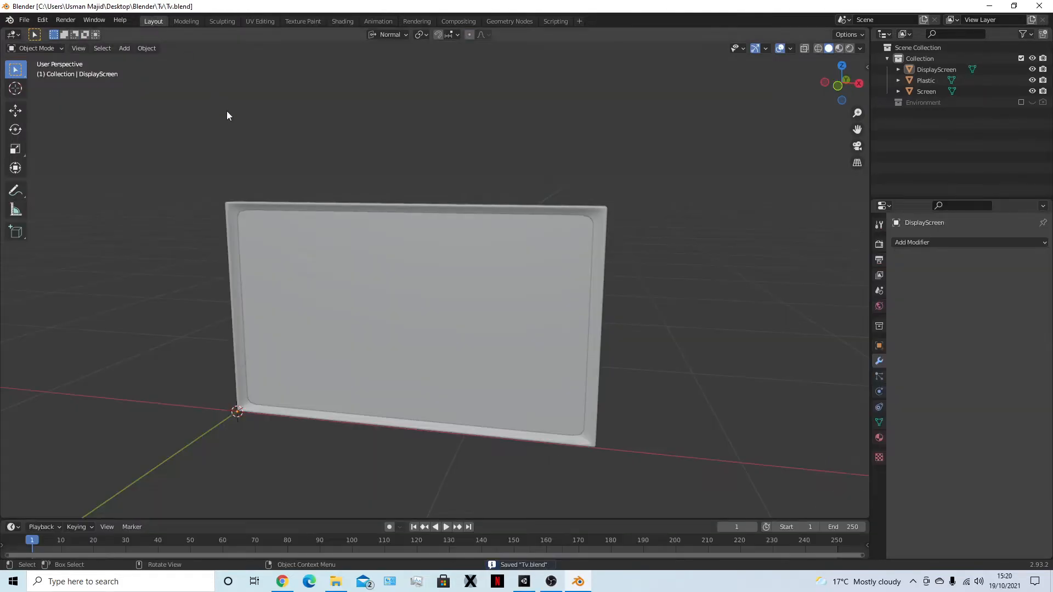
key(a)
click(24, 20)
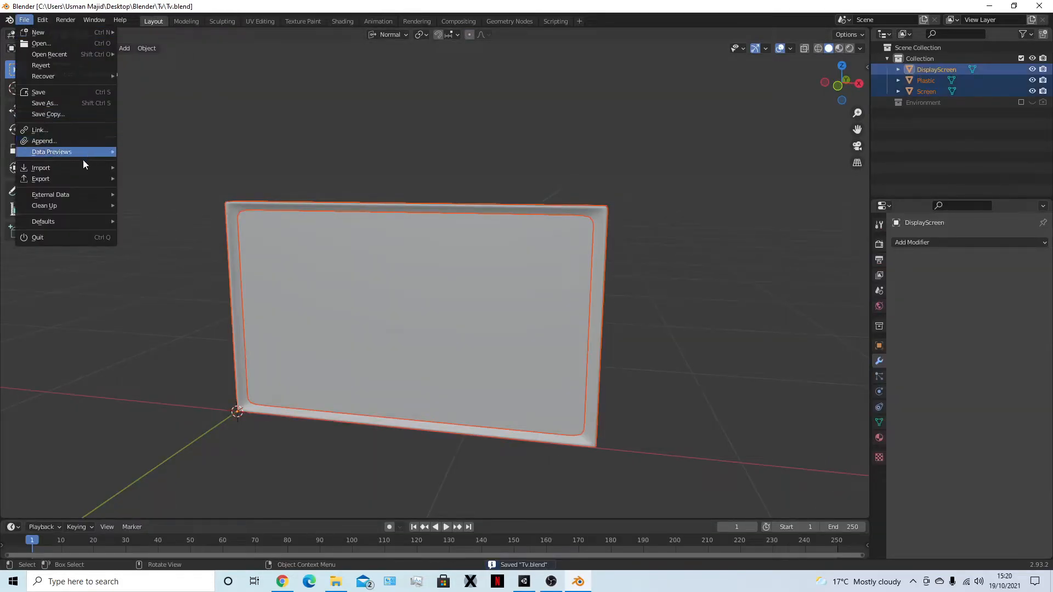
mouse_move(82, 179)
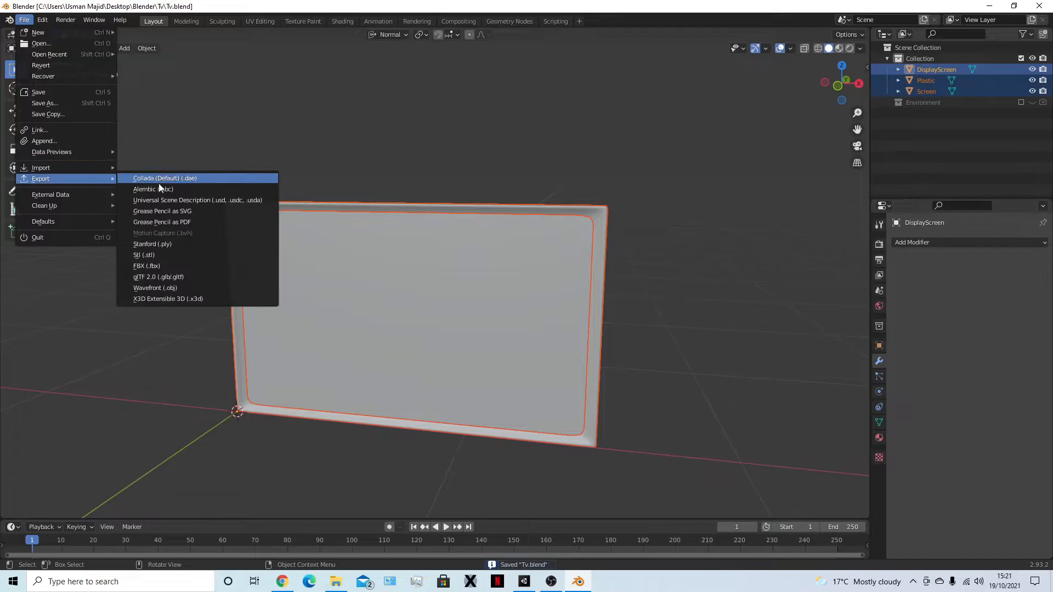
click(199, 267)
click(688, 458)
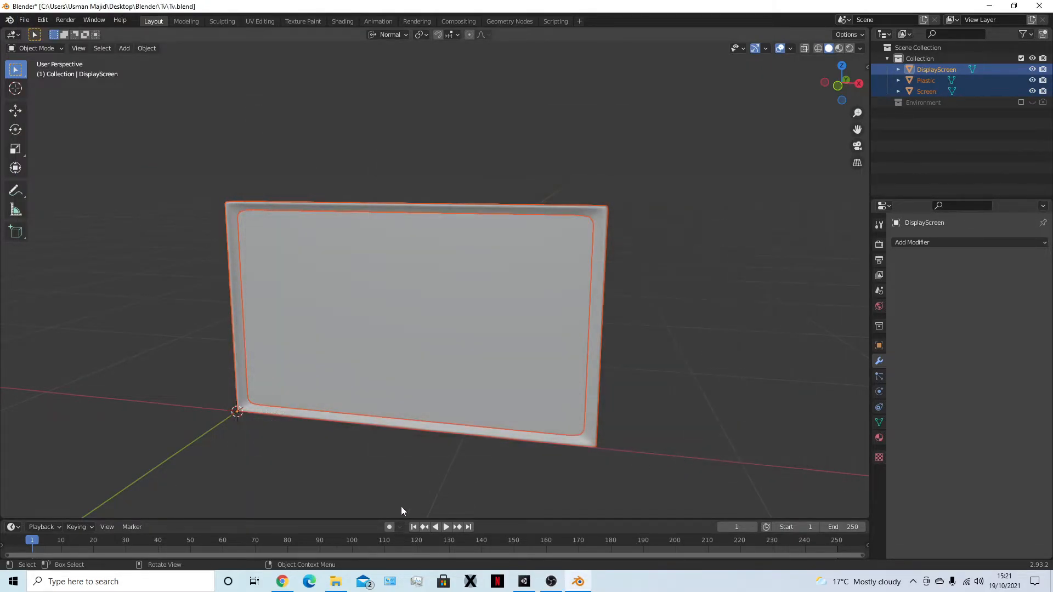
Switch to Unity and delete the Materials folder and the old Tv model from the Props/Tv folder
click(523, 581)
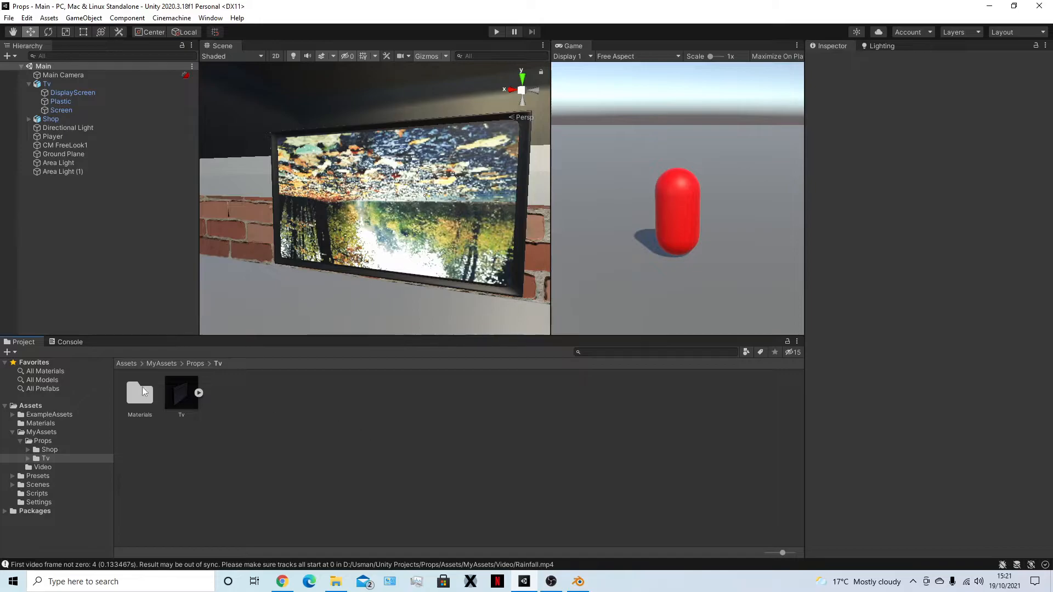
click(144, 391)
ctrl+click(186, 389)
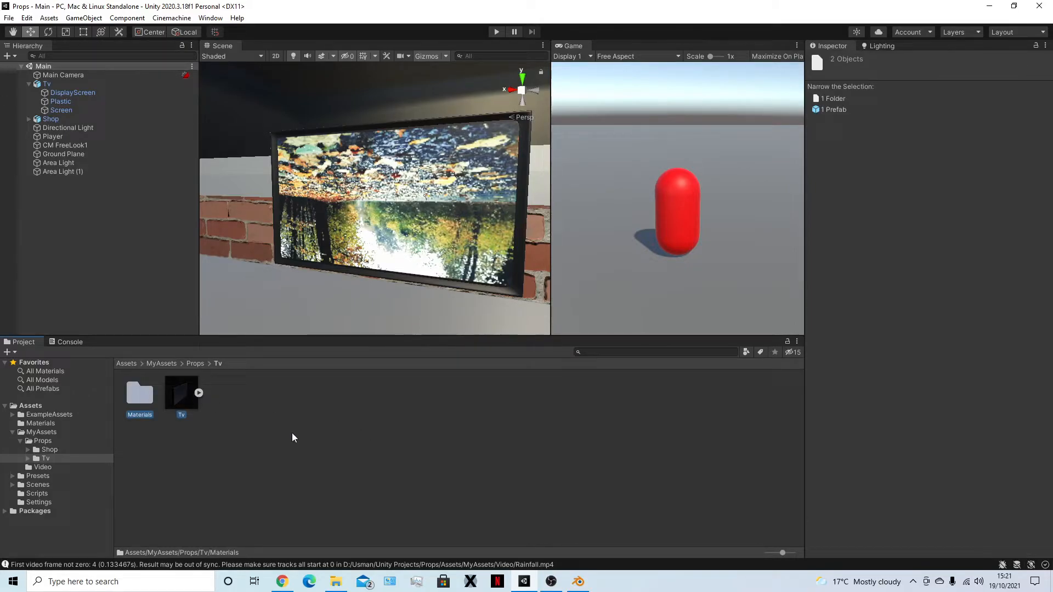
key(Delete)
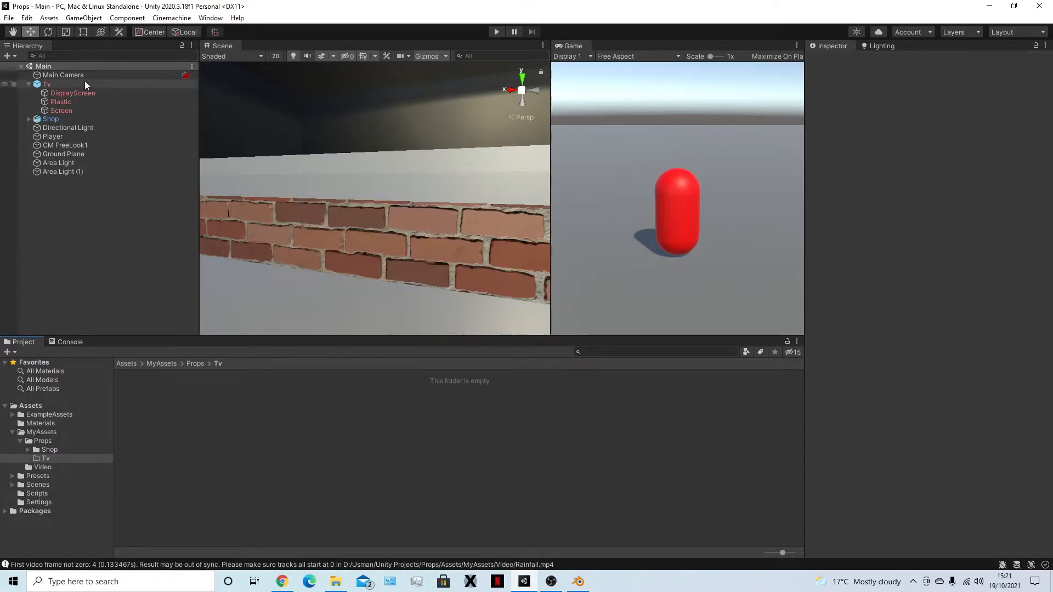
Import the re-exported Tv.fbx from File Explorer into Unity's empty Props/Tv folder
click(337, 581)
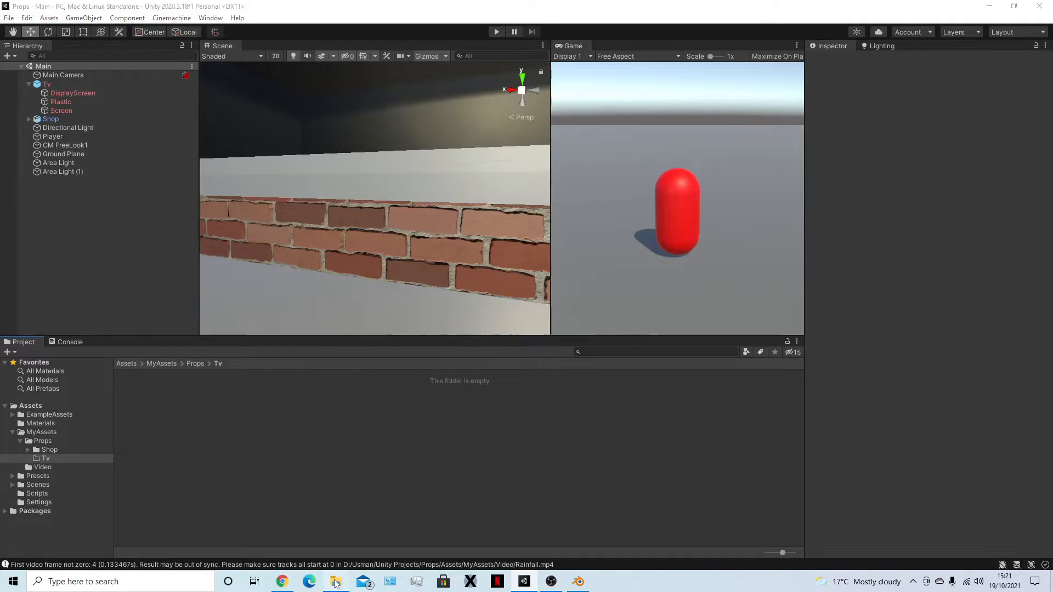
click(409, 180)
drag(431, 89, 206, 397)
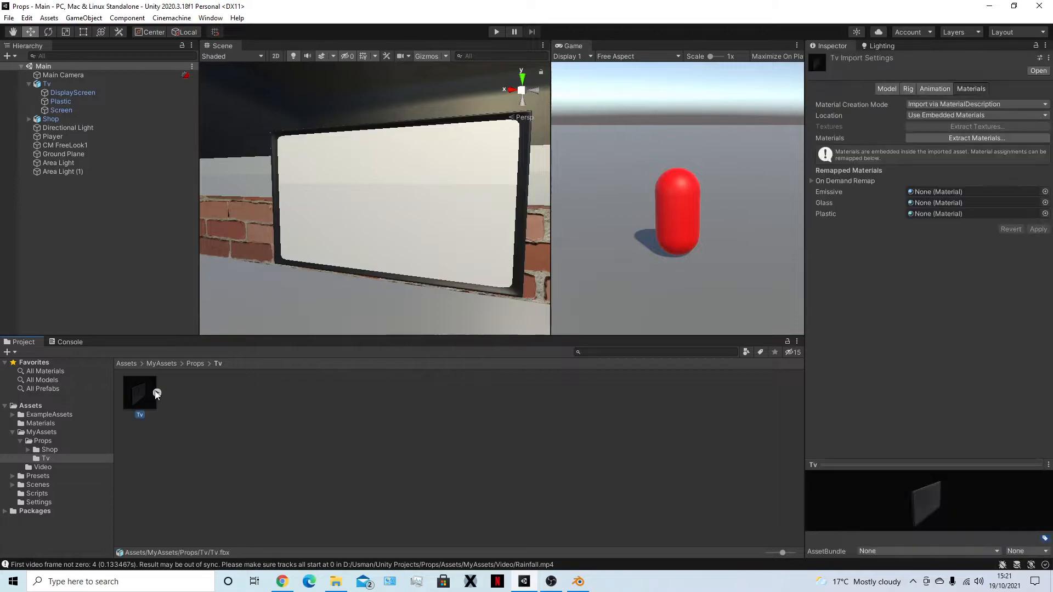
Enable Generate Colliders in the Tv model's import settings and apply the change
click(888, 88)
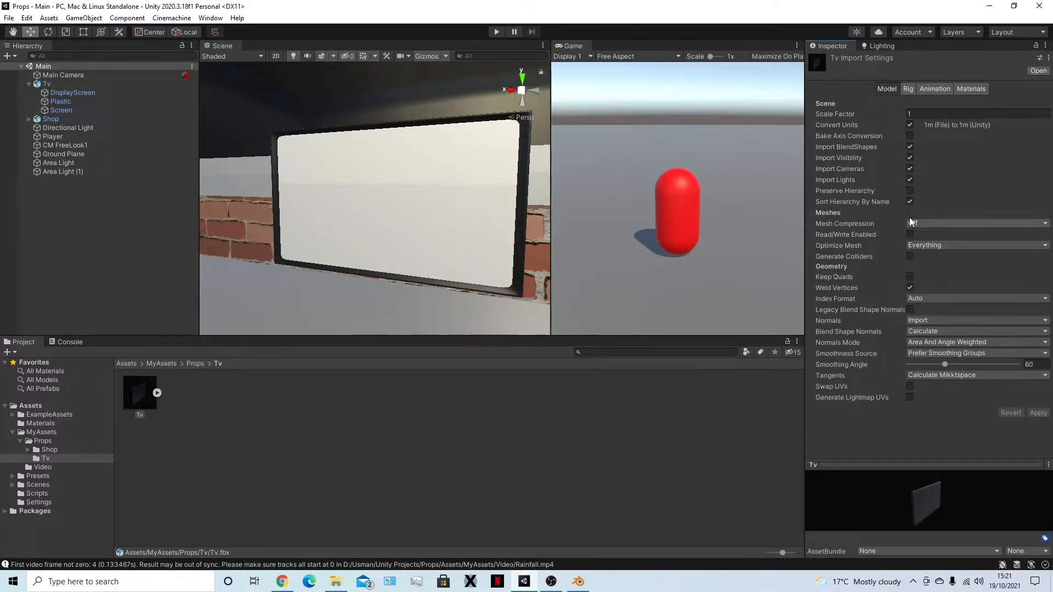
click(910, 256)
click(1038, 413)
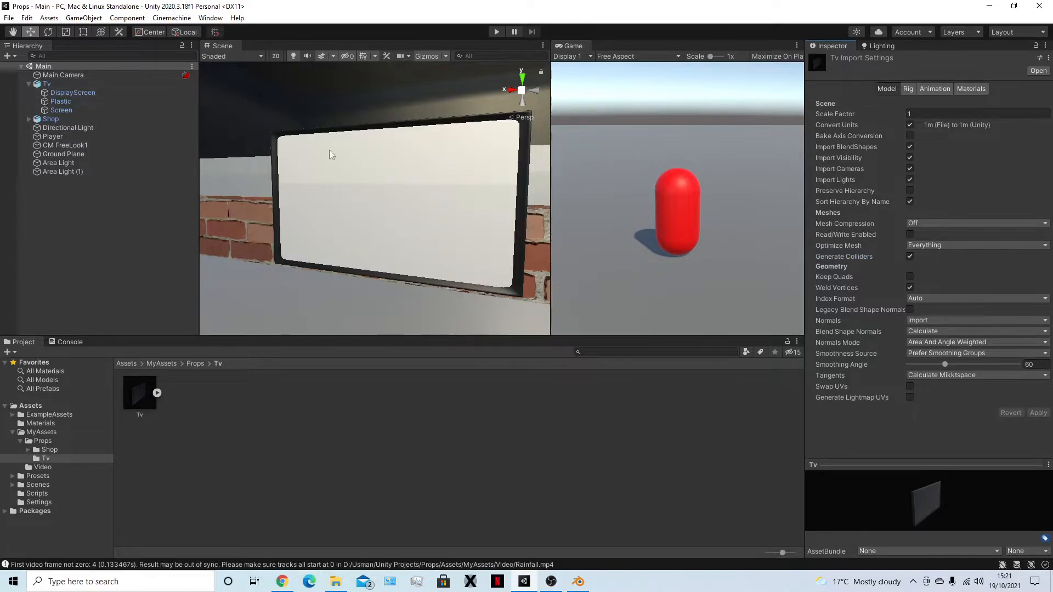
Extract the Tv model's materials into a new folder named Materials inside the Tv folder
click(972, 90)
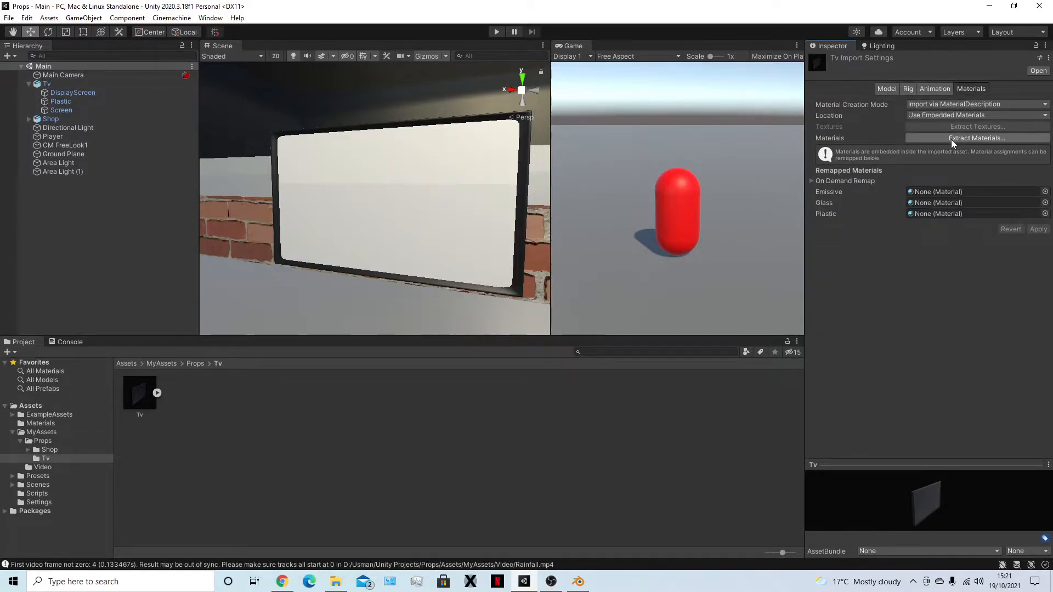
click(951, 139)
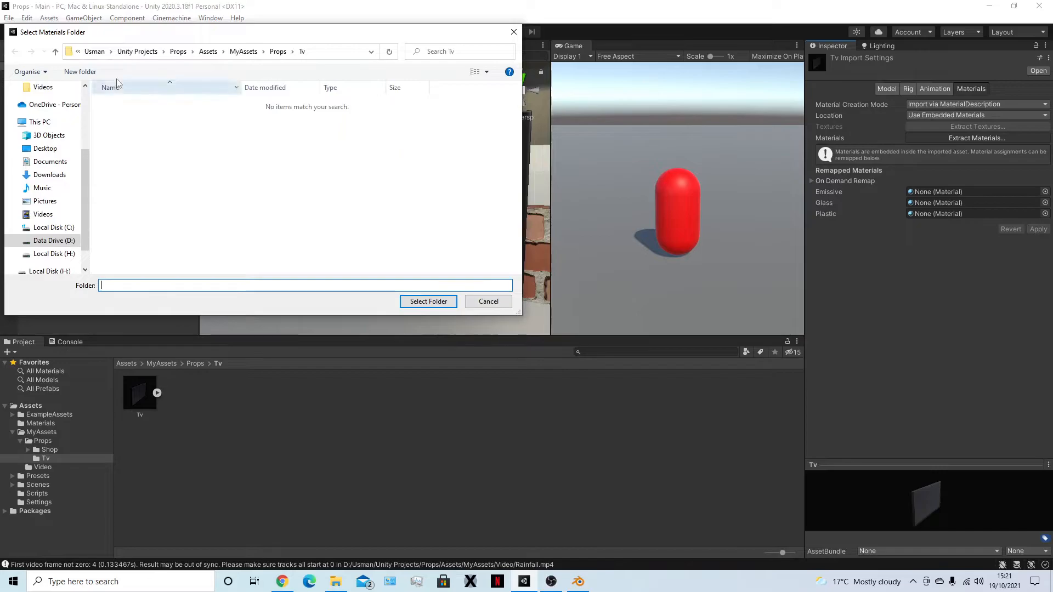
click(82, 72)
text(Matre)
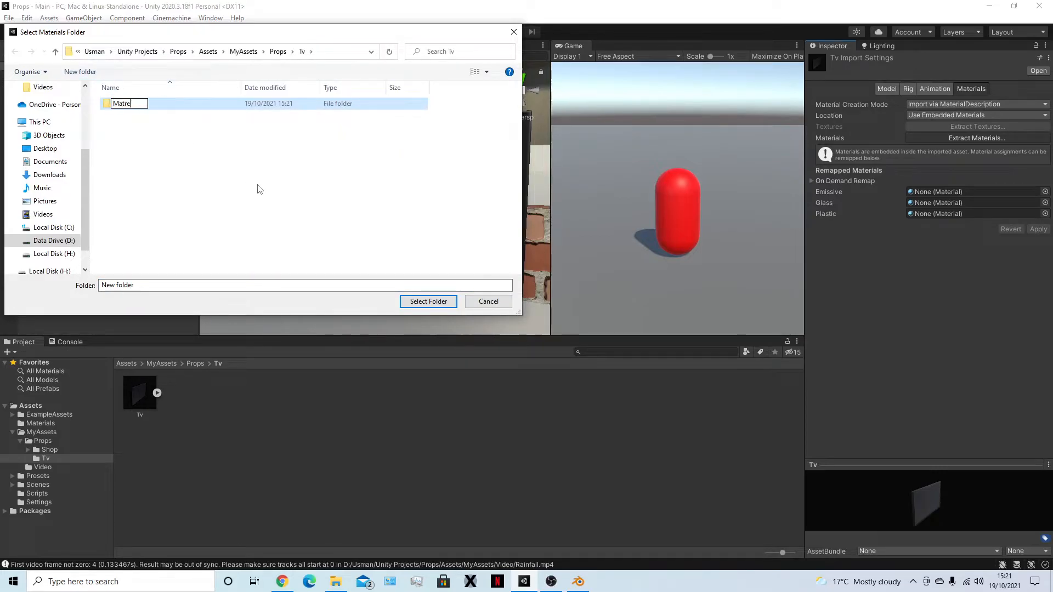
key(BackSpace)
key(BackSpace)
text(erials)
key(Return)
key(Return)
click(406, 303)
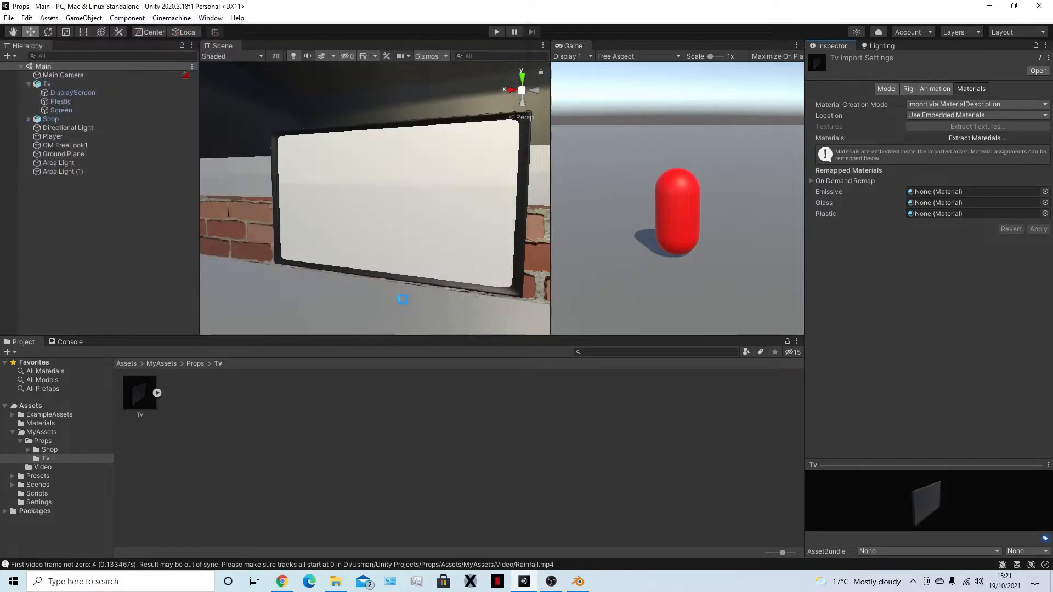
Set the Surface Type of the Screen object's Glass material to Transparent and its Base Map alpha to 0
click(71, 92)
scroll(871, 436, down, 10)
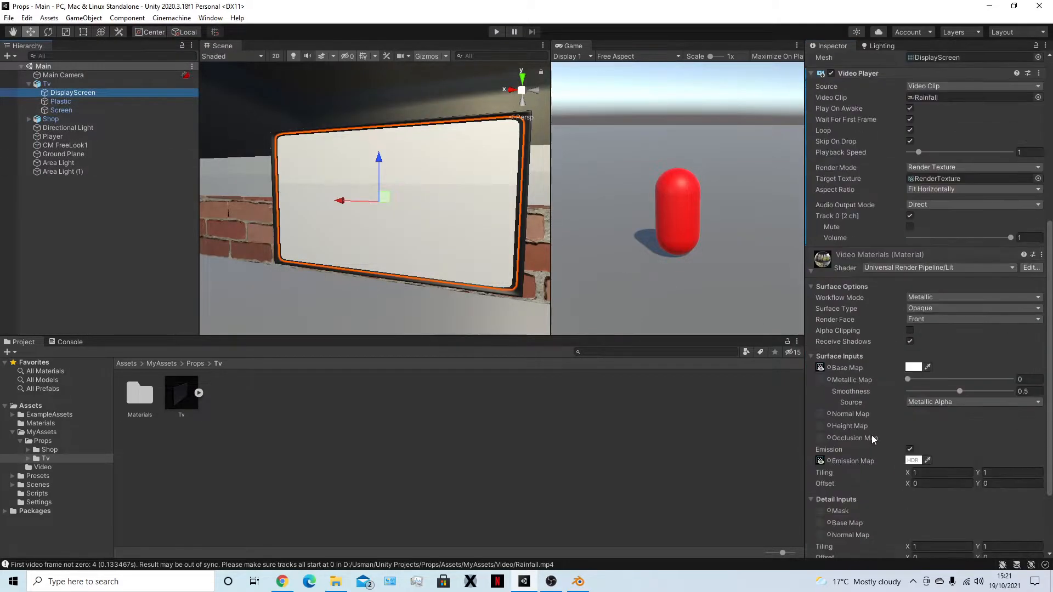
click(85, 111)
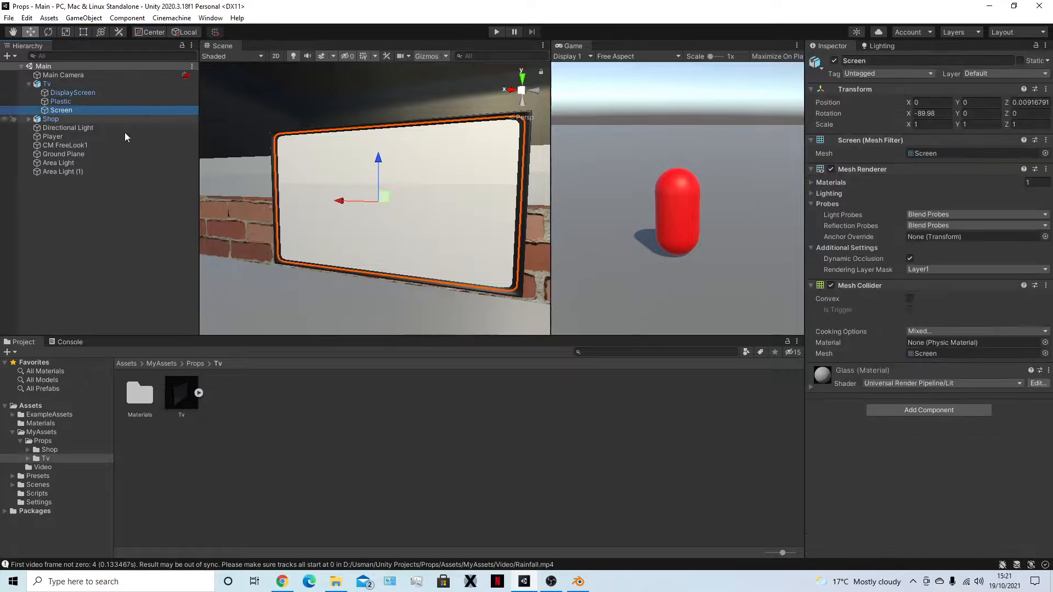
click(811, 387)
click(924, 424)
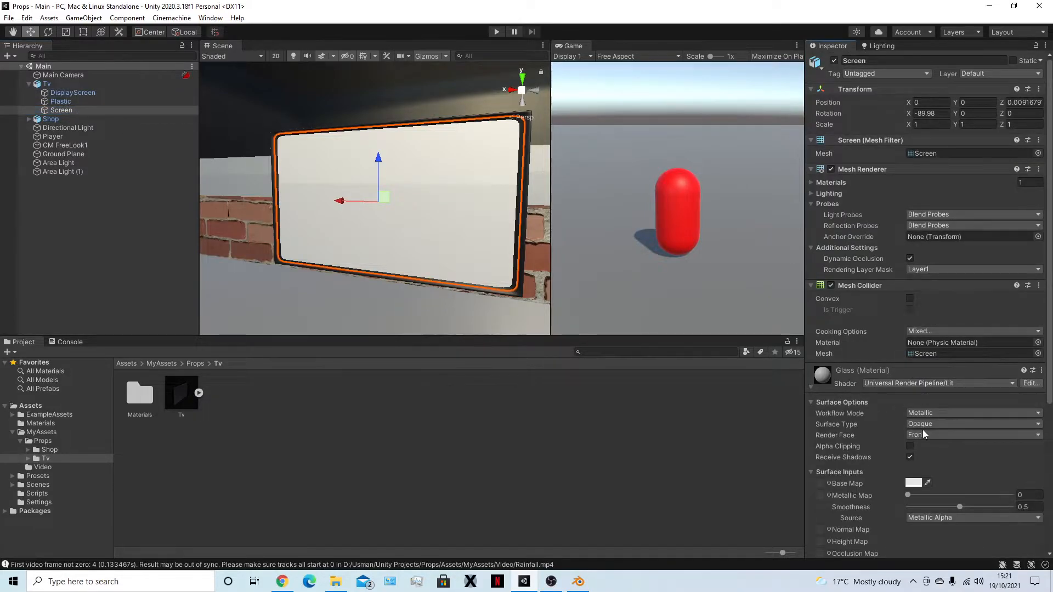
click(941, 448)
scroll(936, 458, down, 6)
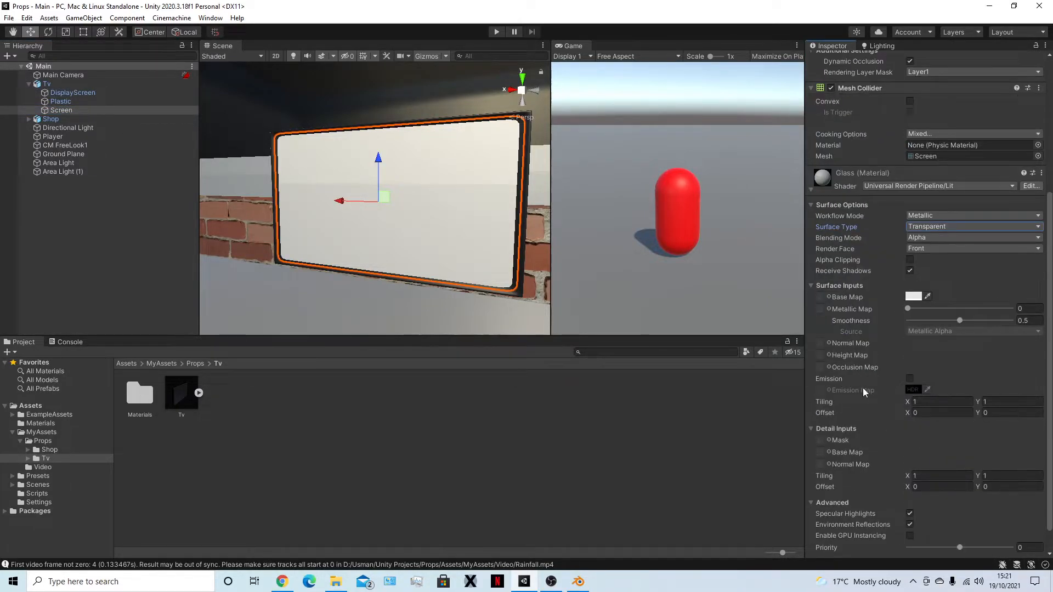
click(913, 296)
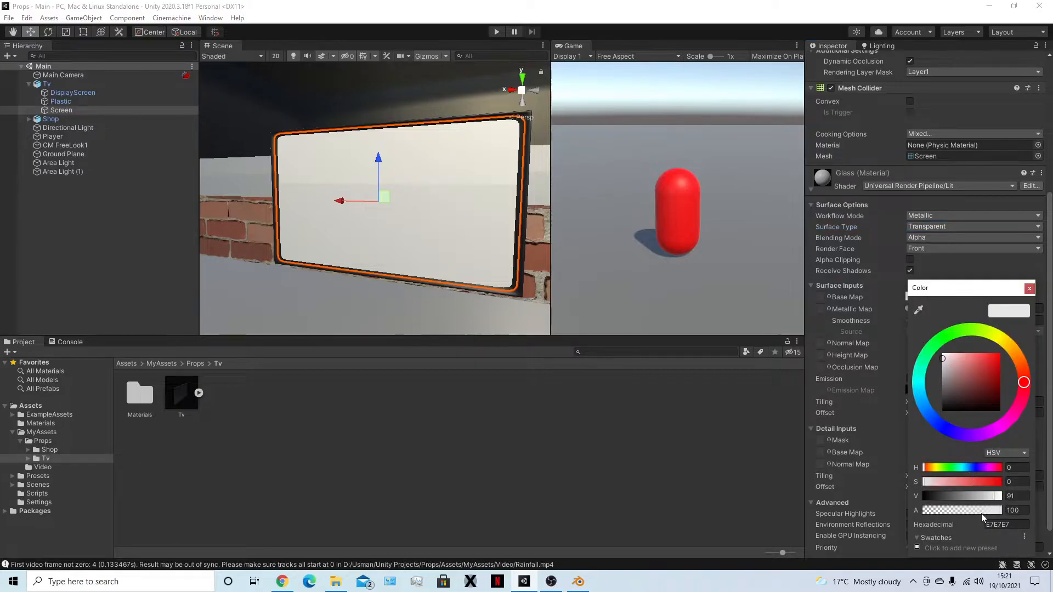
drag(983, 510, 877, 512)
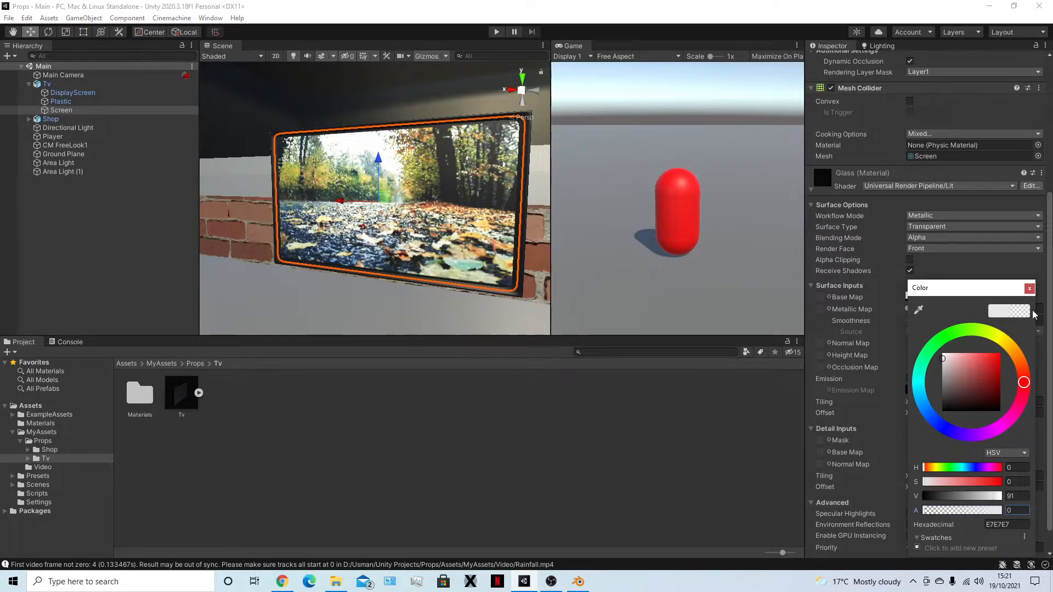
click(1030, 288)
Run the game with the Scene view maximized, check the video on the TV from several distances, and stop play mode
key(shift+space)
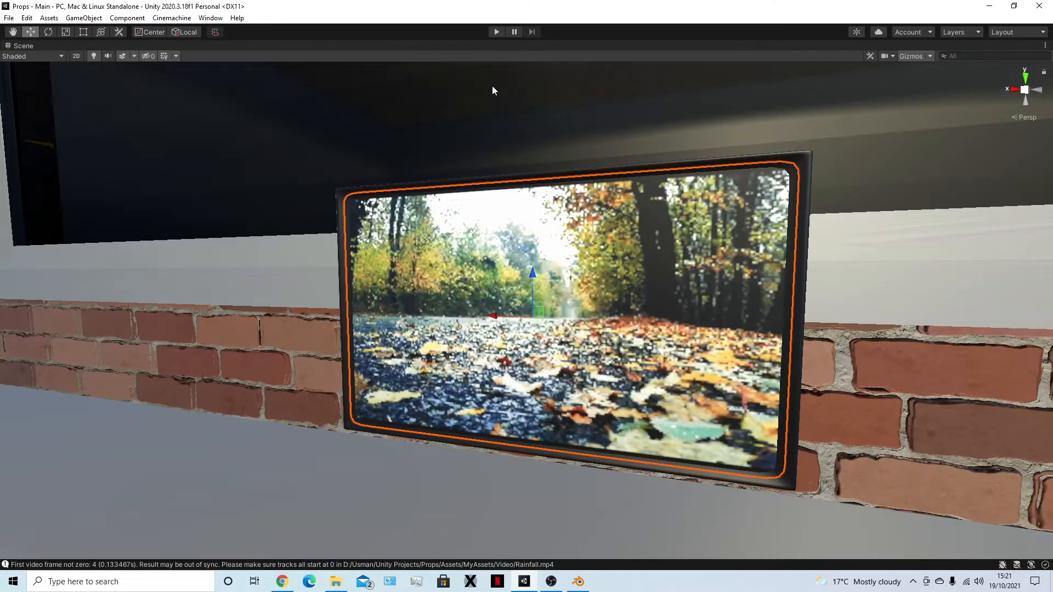
click(496, 31)
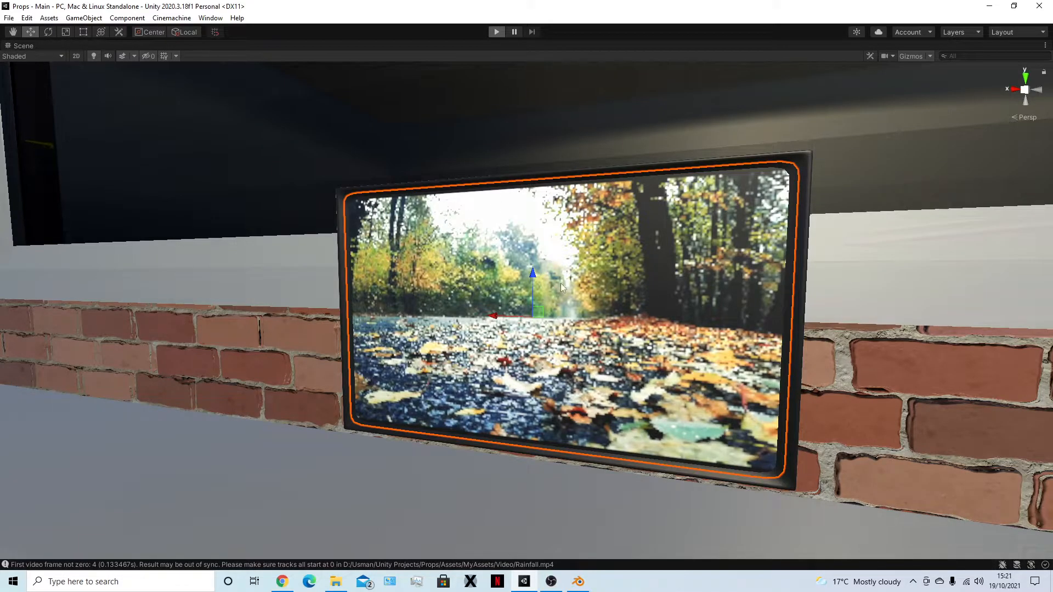
scroll(542, 362, down, 6)
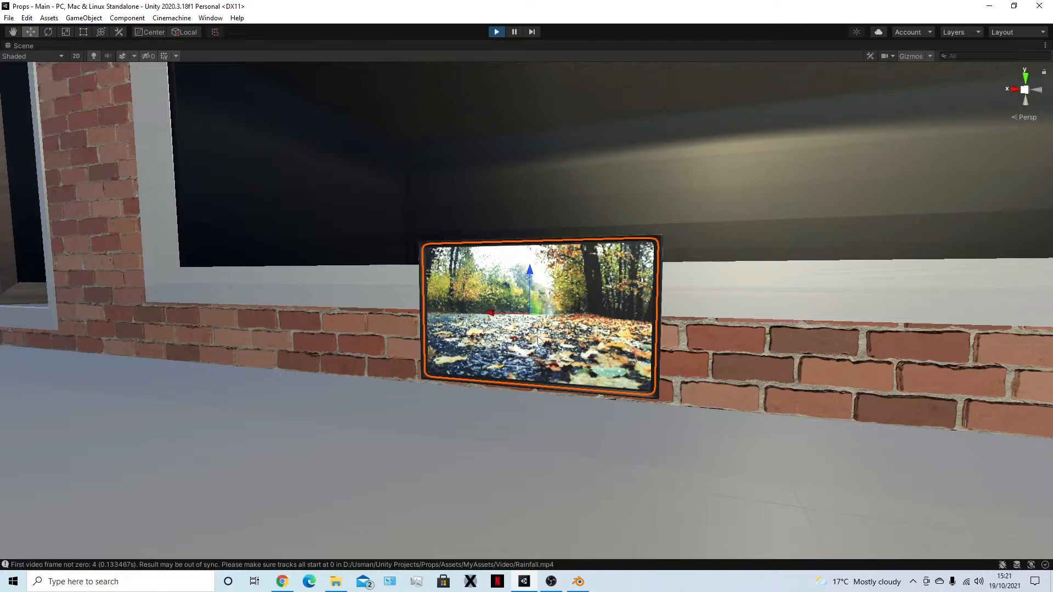
scroll(522, 372, up, 3)
scroll(523, 372, down, 4)
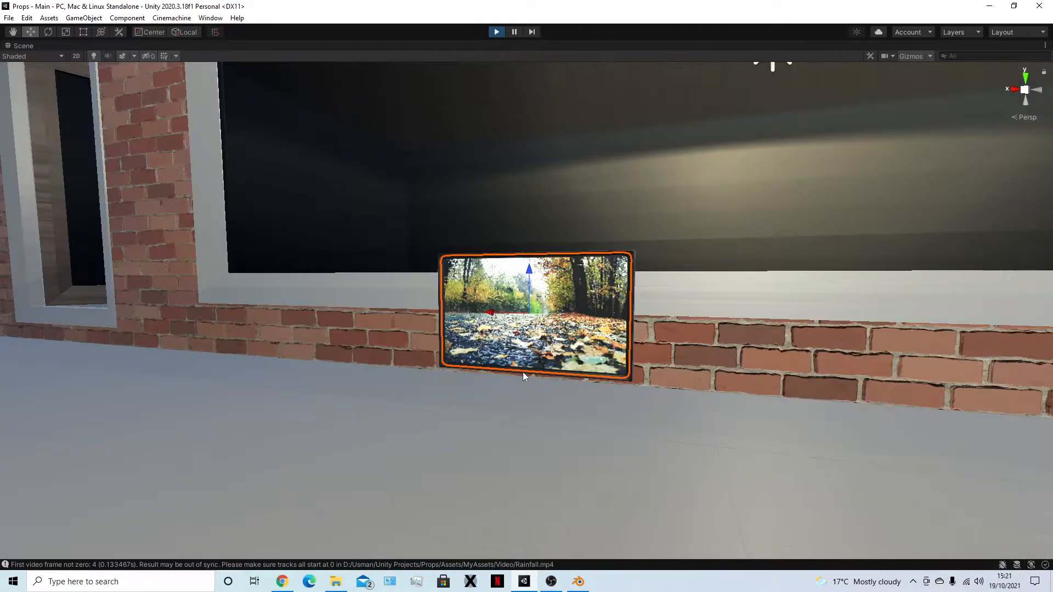
scroll(530, 134, down, 3)
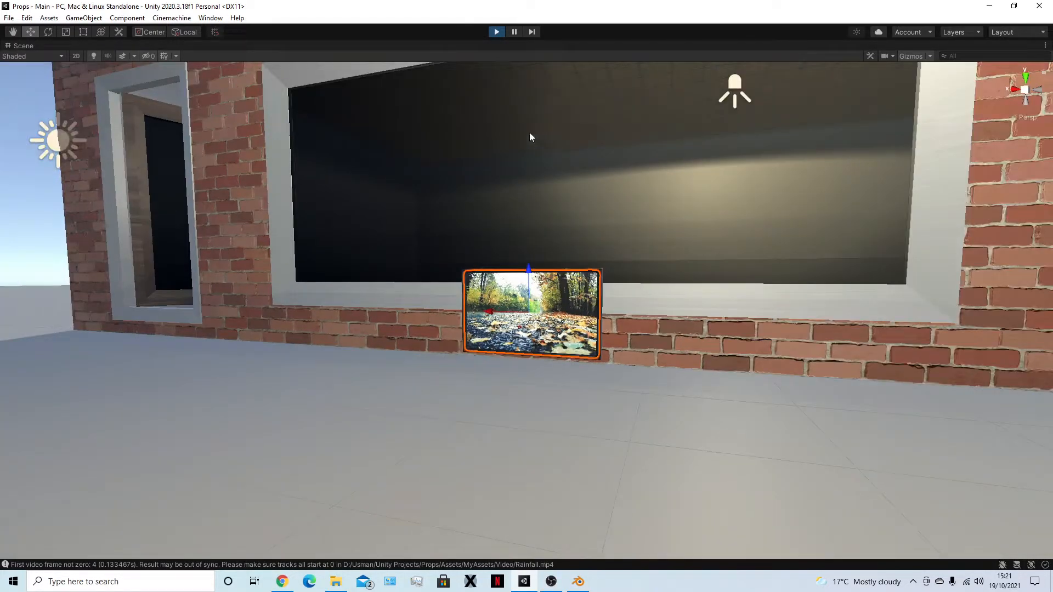
click(503, 31)
key(shift+space)
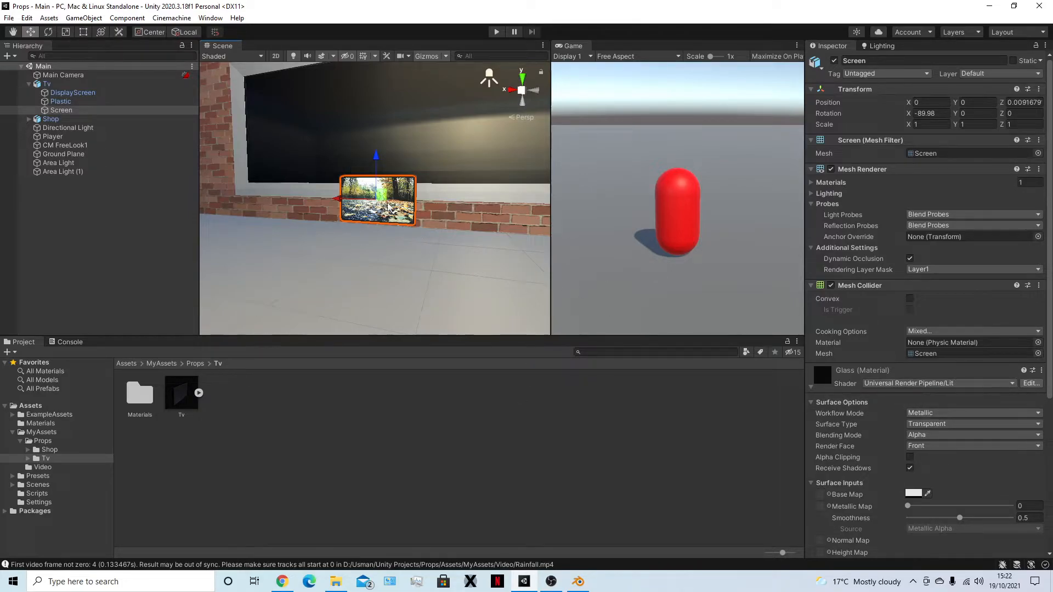
Review DisplayScreen's Video Player and material settings, run the game in the maximized Game view, and stop it
scroll(376, 192, up, 3)
click(104, 93)
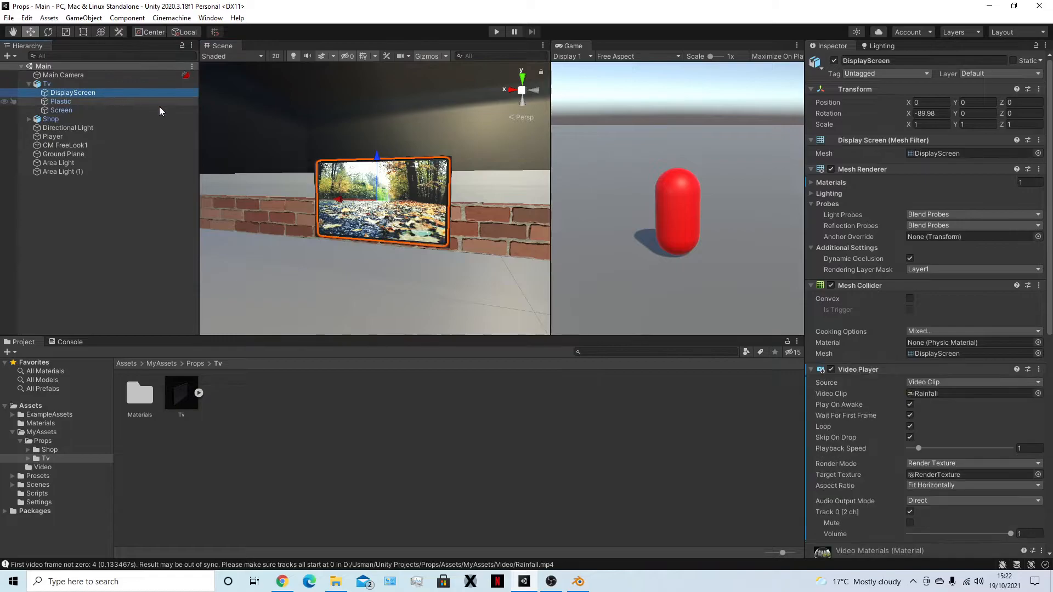
scroll(897, 370, down, 10)
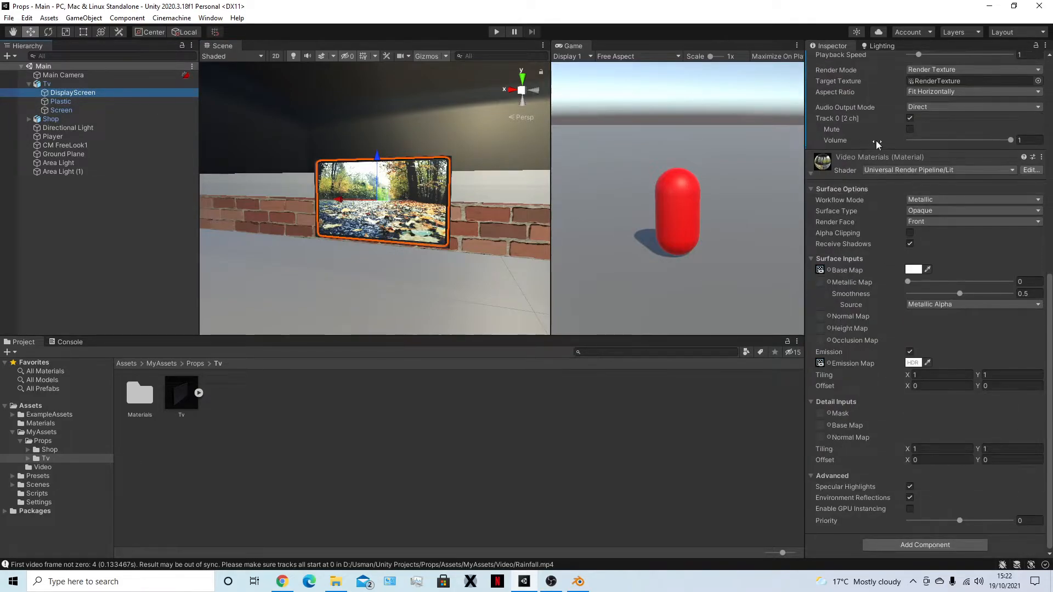
scroll(837, 256, up, 10)
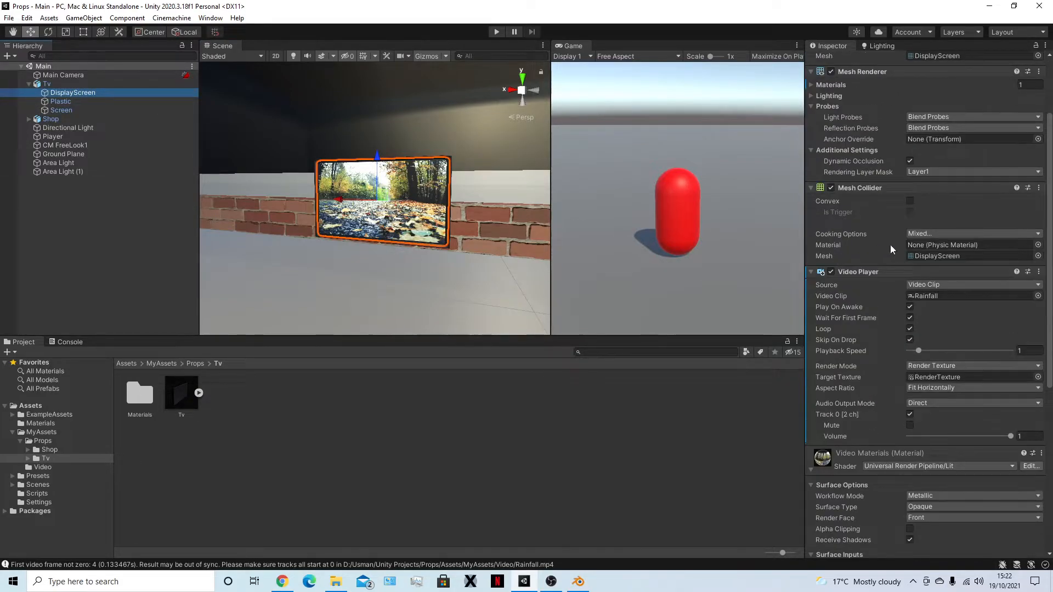
click(619, 114)
key(shift+space)
click(492, 35)
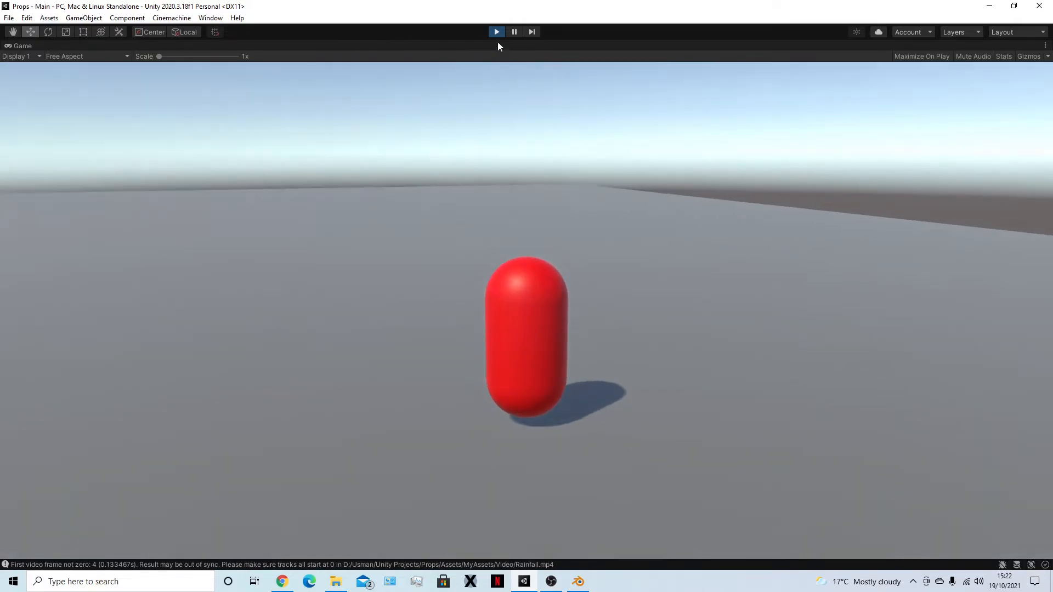
click(496, 31)
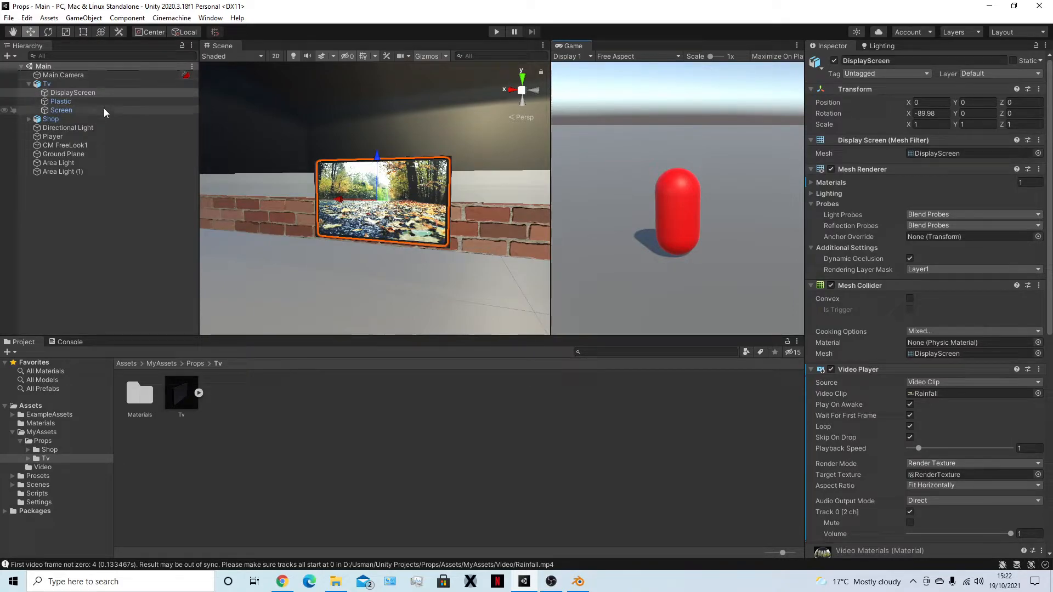
Set the Audio Output Mode of DisplayScreen's Video Player to Audio Source
click(110, 92)
scroll(845, 430, down, 10)
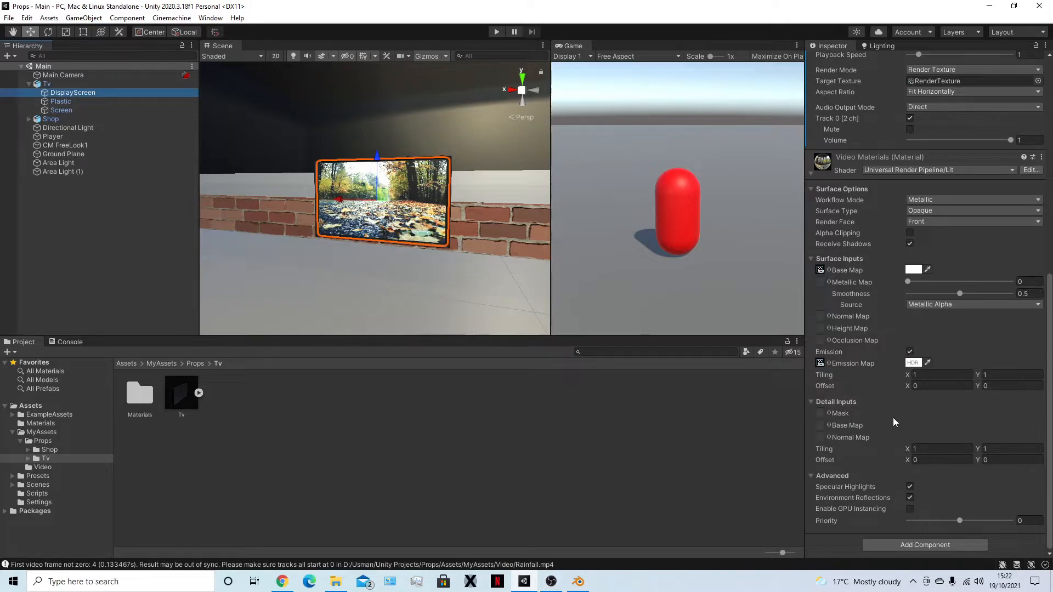
scroll(889, 396, up, 6)
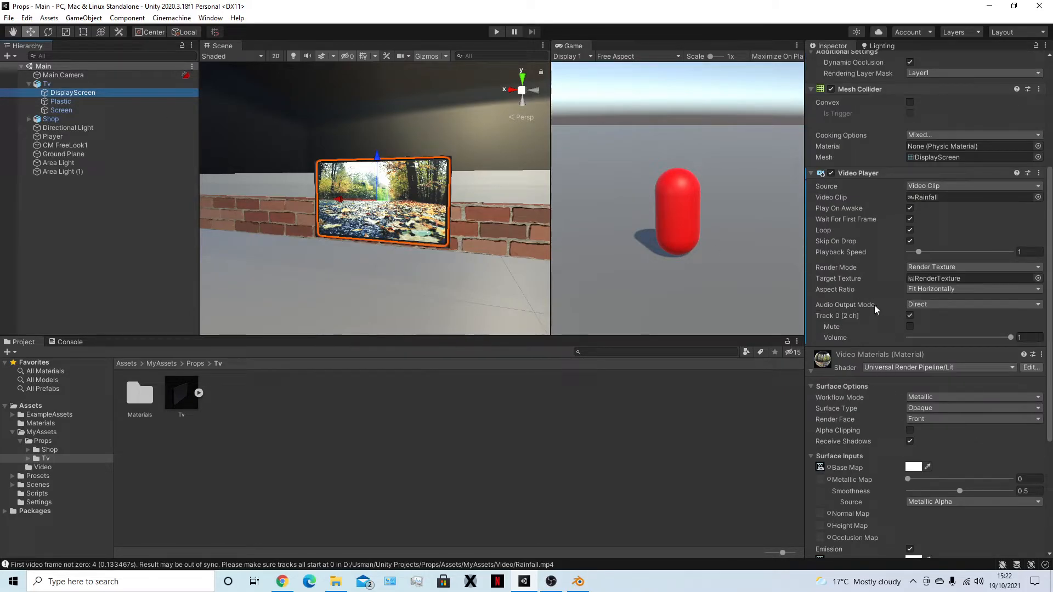
click(919, 305)
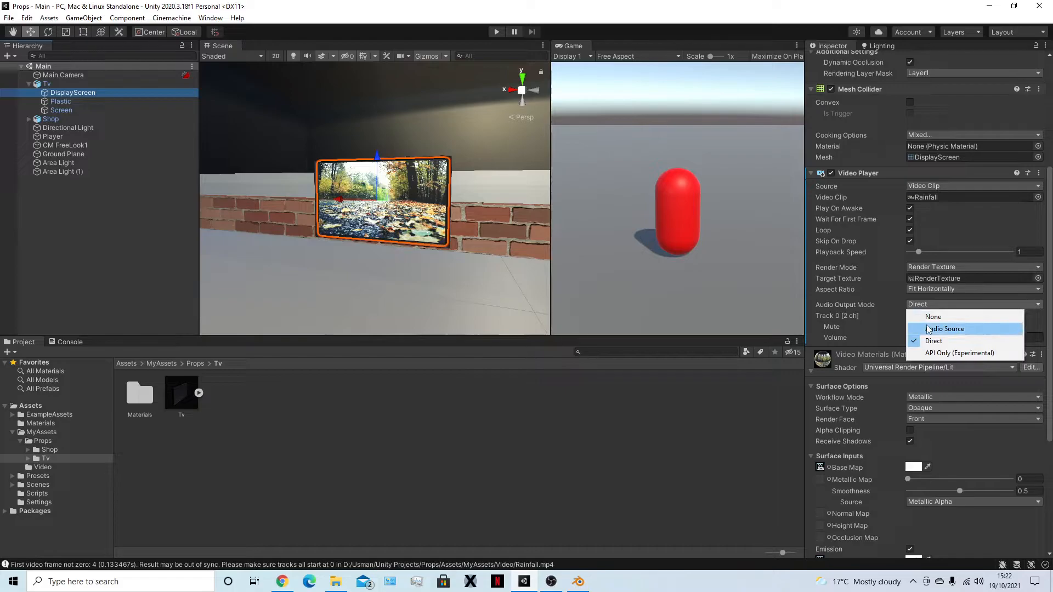
click(943, 328)
Add an Audio Source component to DisplayScreen
scroll(883, 343, down, 5)
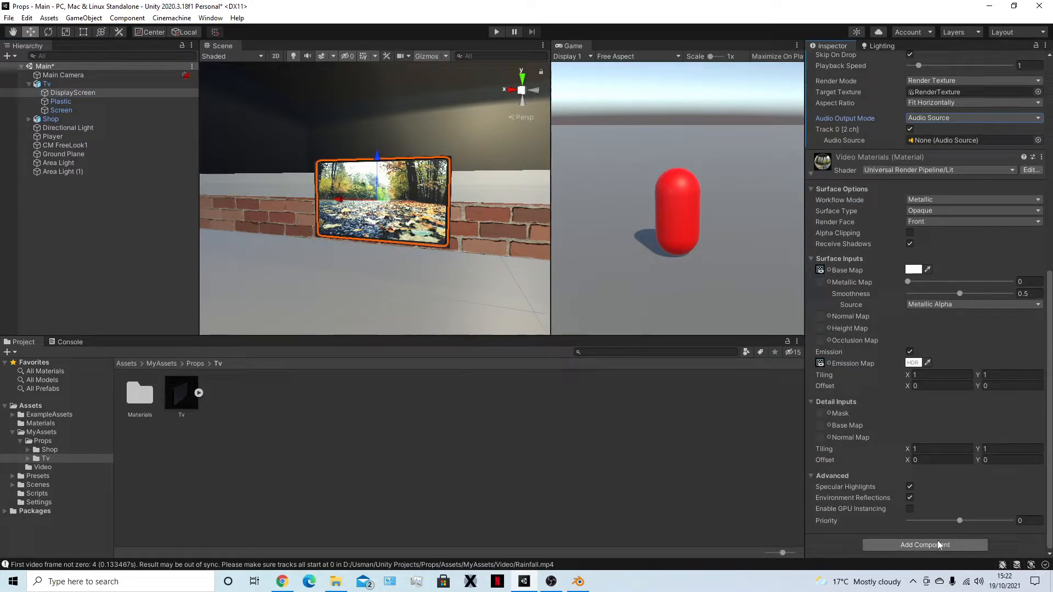
click(920, 543)
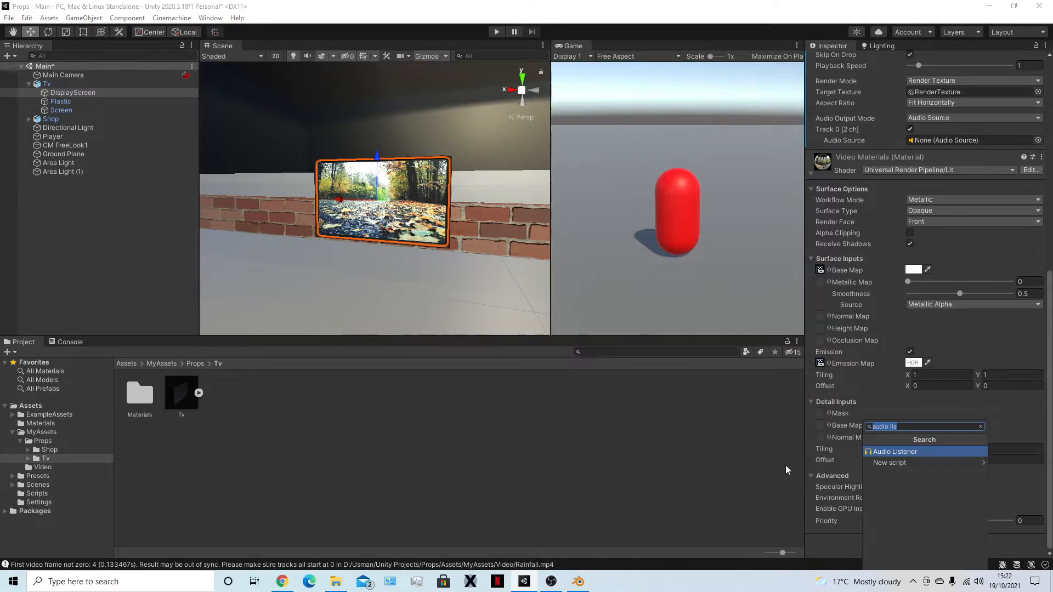
text(Audi)
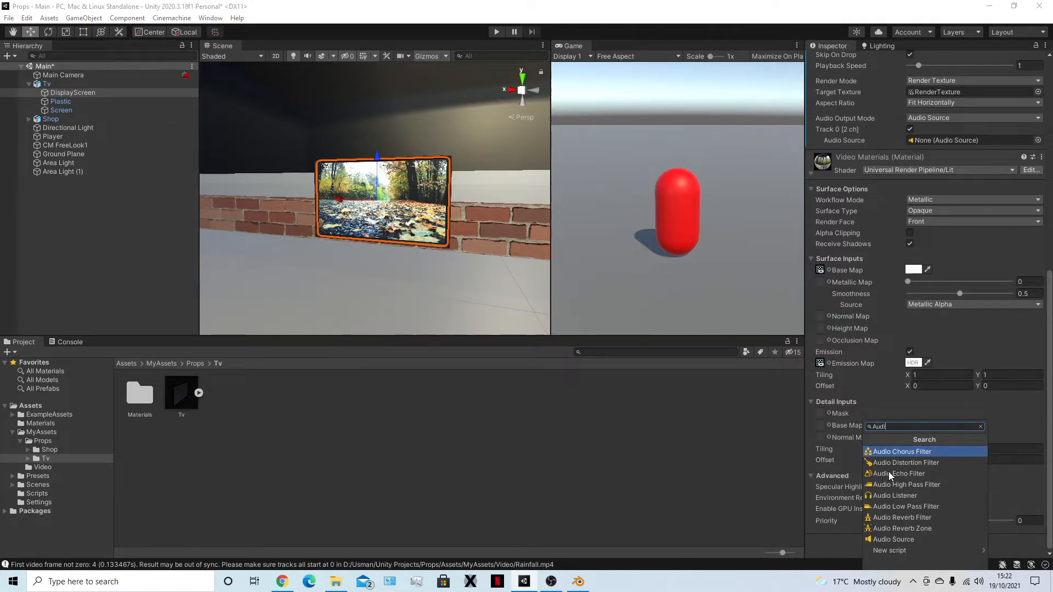
text(o So)
key(Return)
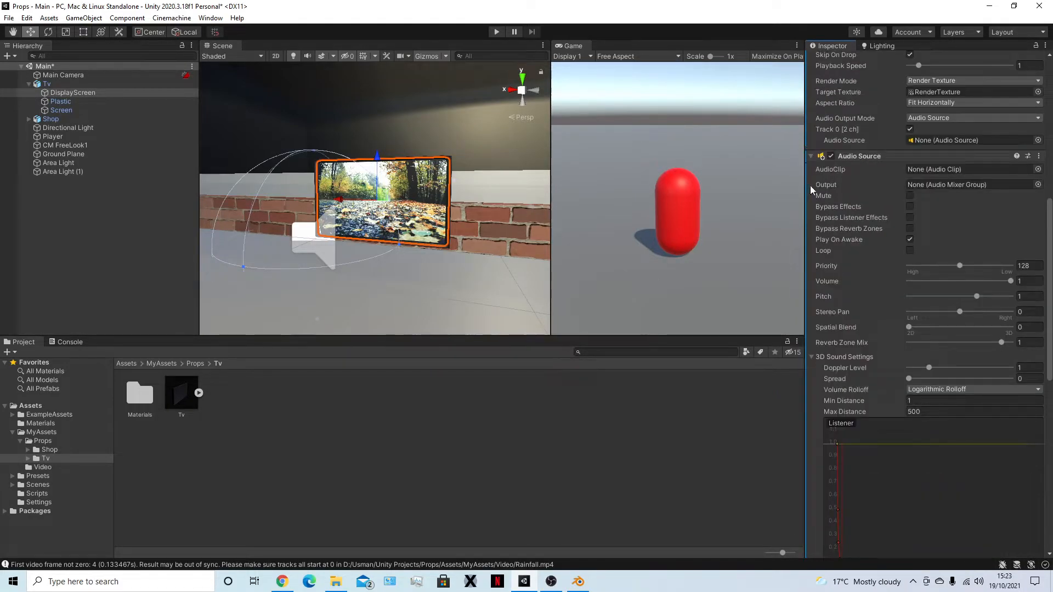
Assign DisplayScreen's own Audio Source to Track 0 of its Video Player
scroll(931, 263, up, 8)
scroll(907, 384, down, 10)
scroll(909, 369, up, 6)
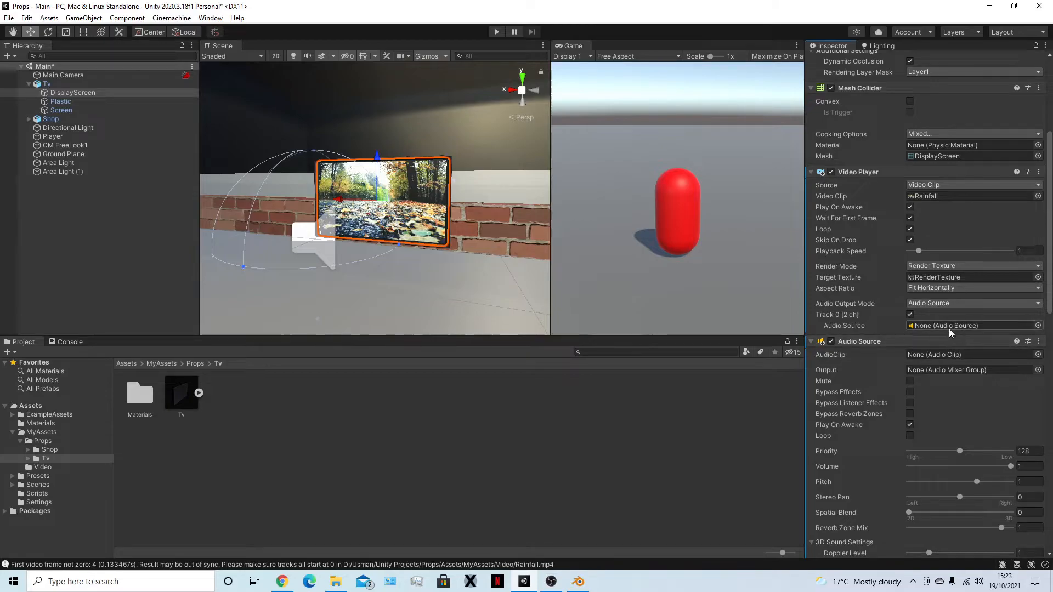
click(77, 93)
drag(79, 97, 933, 327)
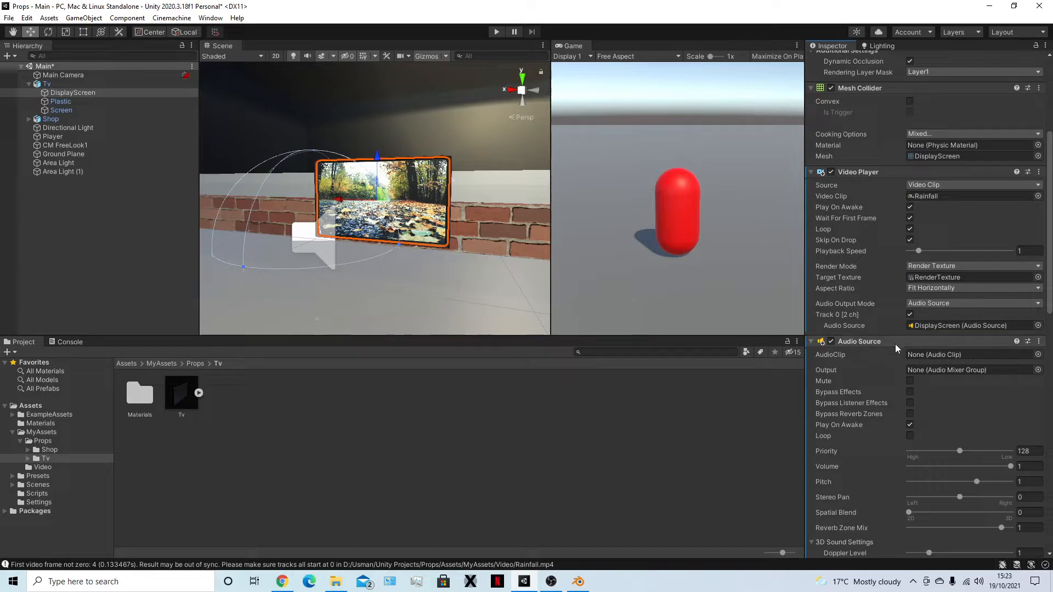
Make DisplayScreen's Audio Source fully 3D with a Spatial Blend of 1 and a Max Distance of 10
scroll(884, 393, down, 5)
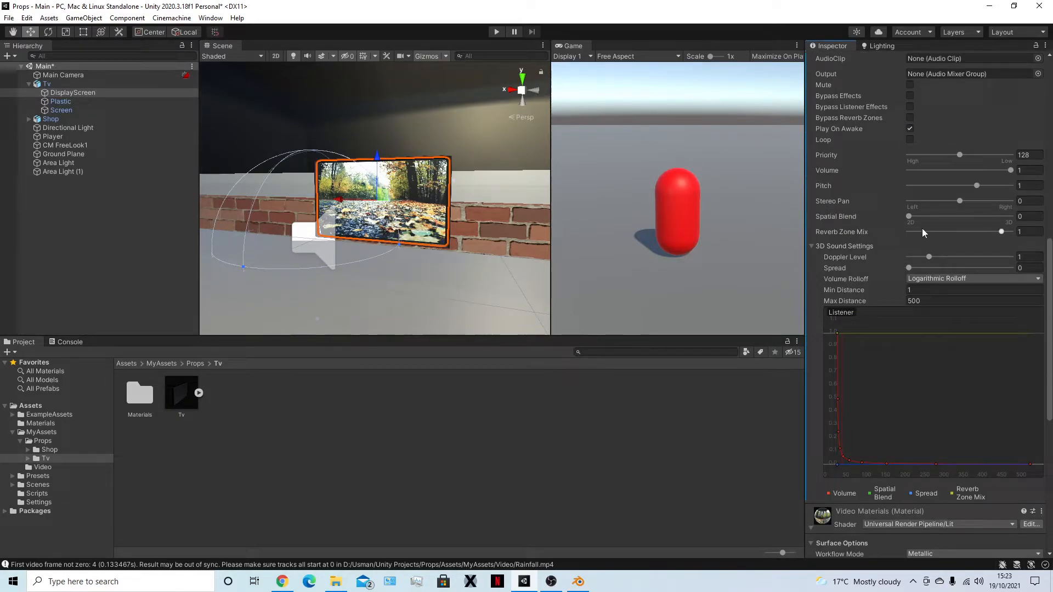
drag(910, 216, 1028, 226)
click(923, 301)
text(10)
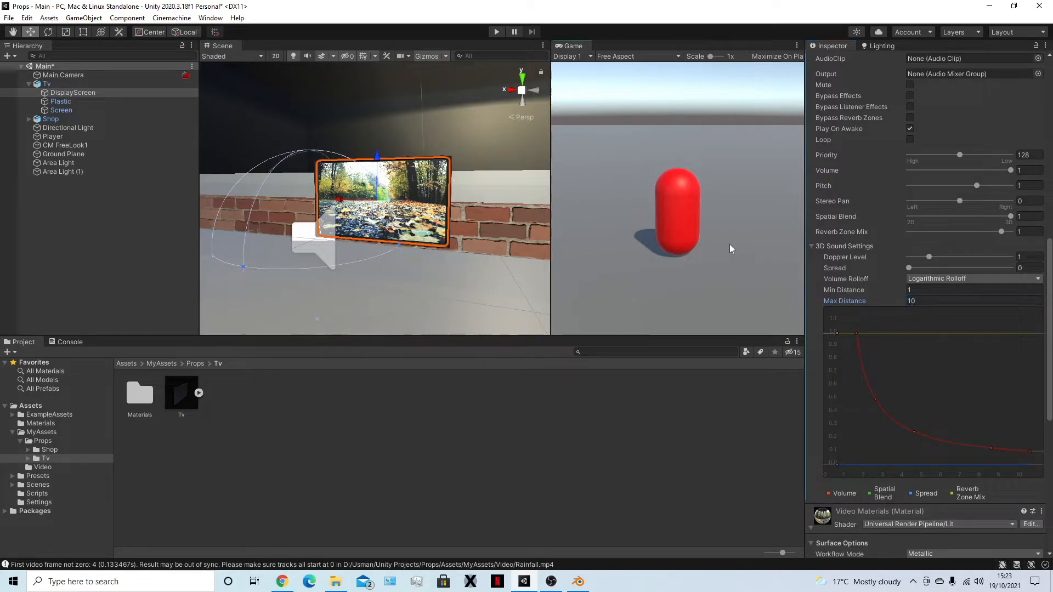
Run the game in the maximized Game view, walk the player around the shop front to test the TV's spatial sound, and stop it
key(shift+space)
click(493, 32)
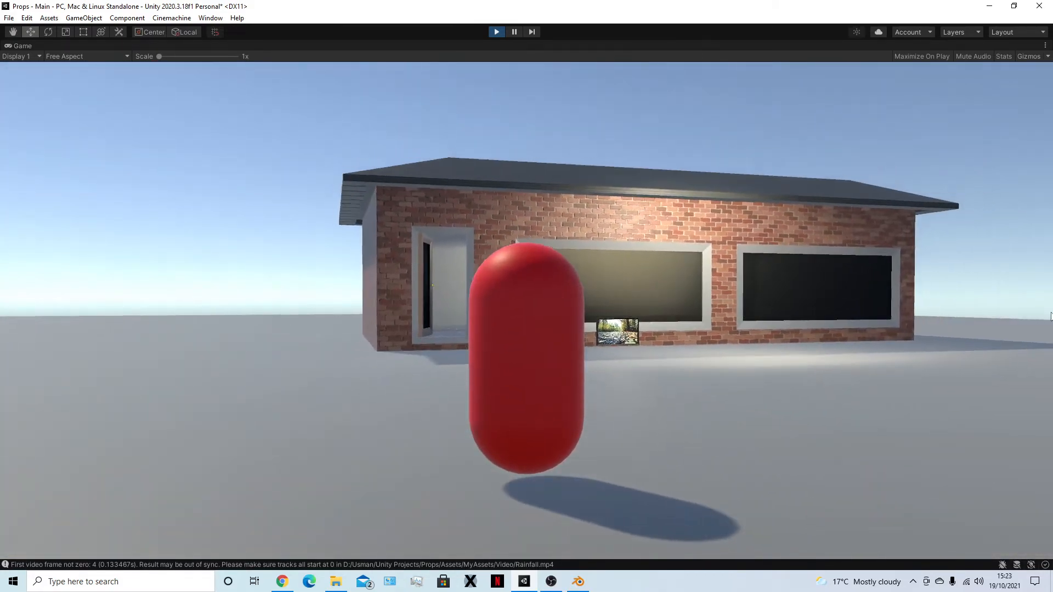
key(w)
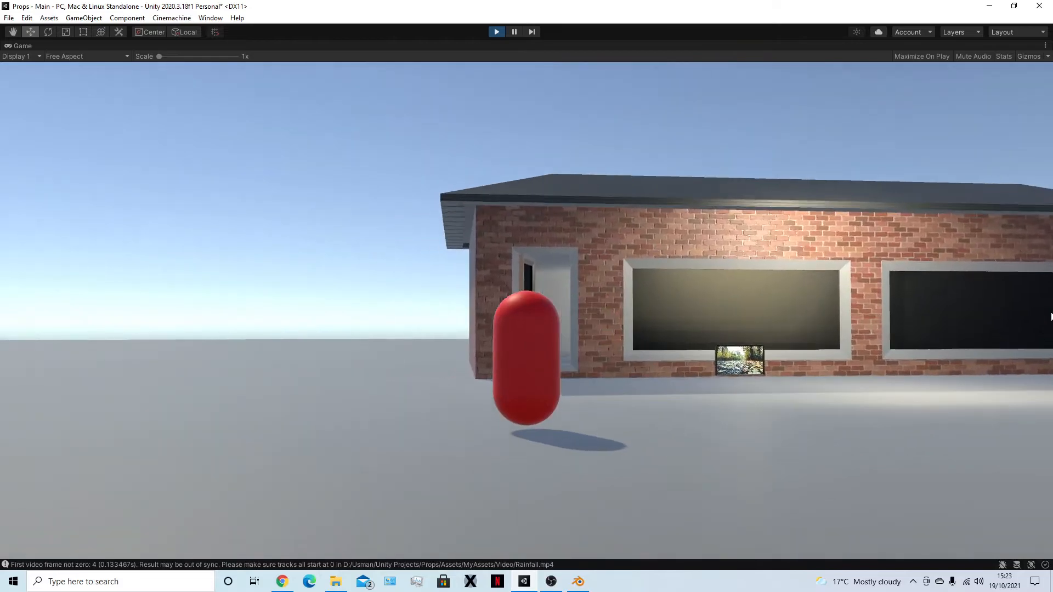
key(s)
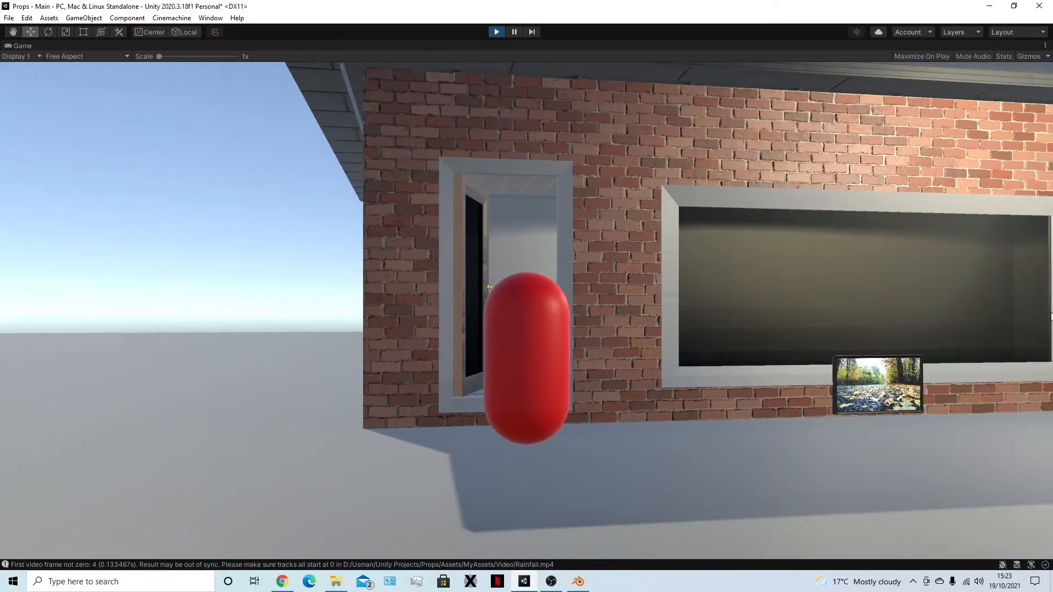
key(d)
key(d)
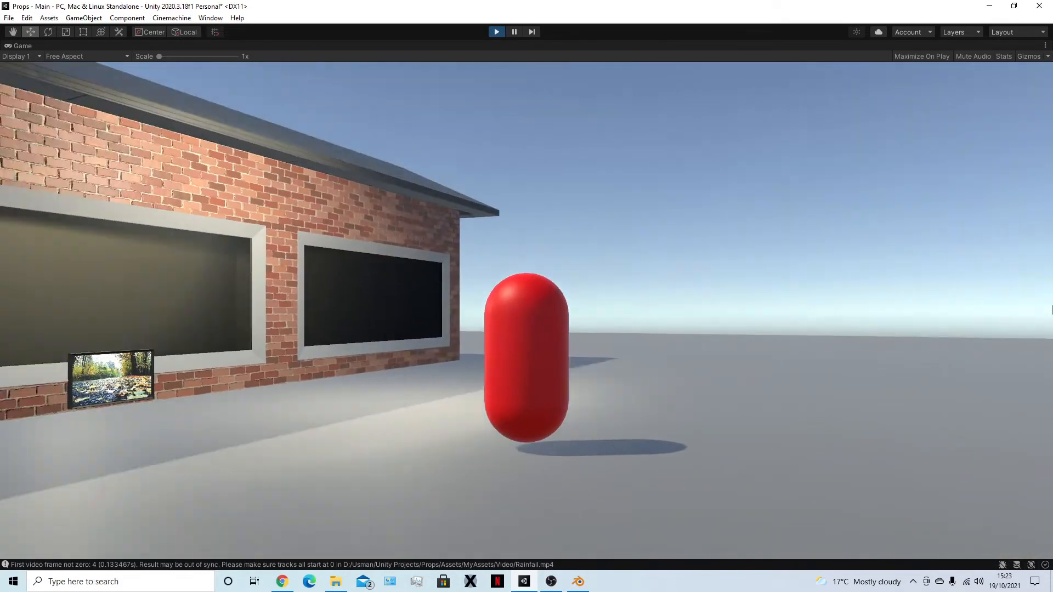
key(d)
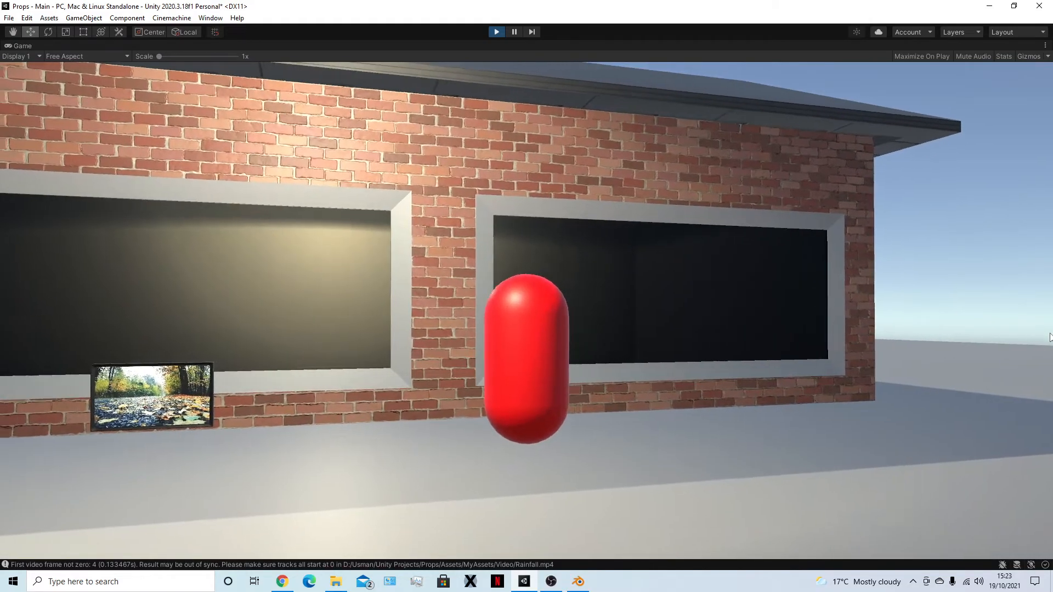
key(a)
key(s)
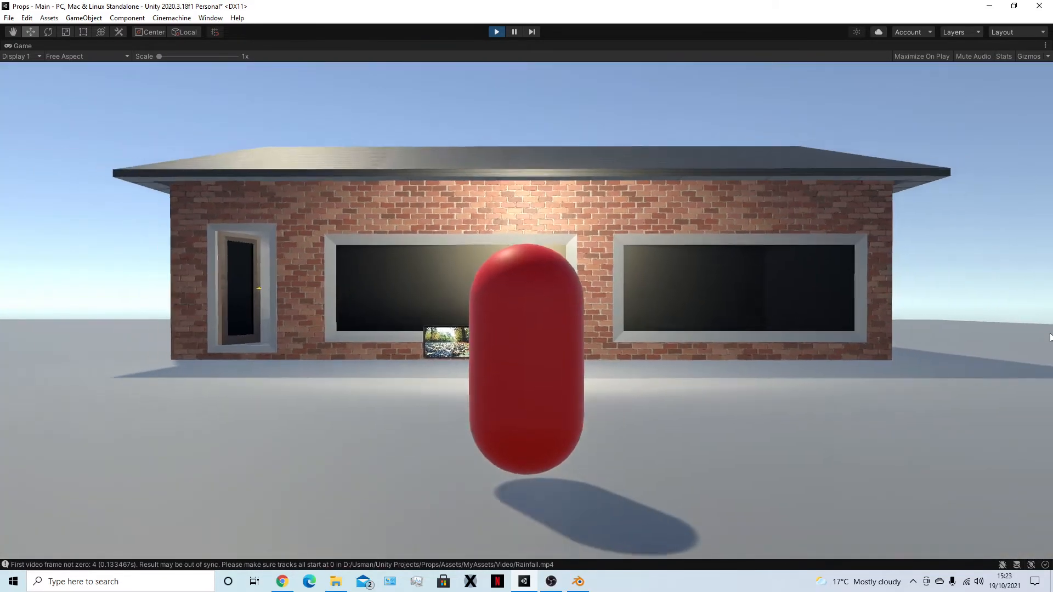
key(a)
key(w)
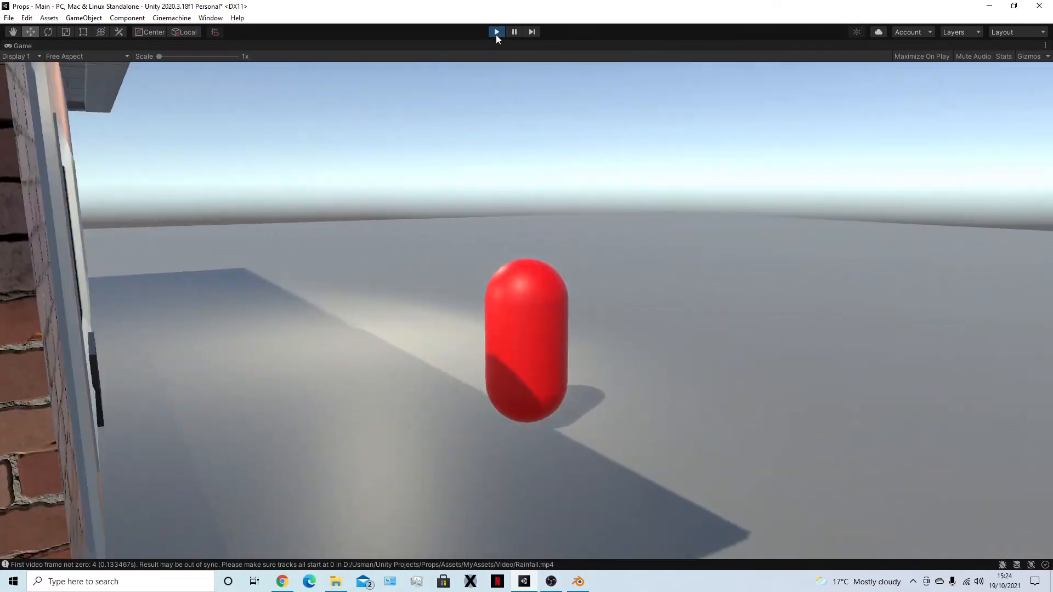
click(497, 33)
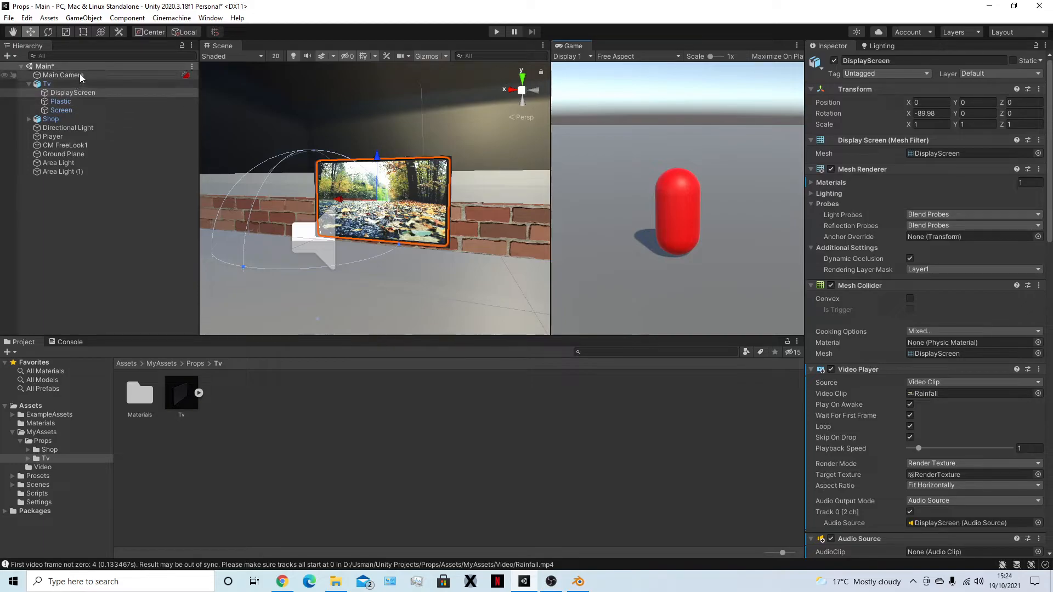
Select Main Camera in the restored editor layout and save the scene
key(shift+space)
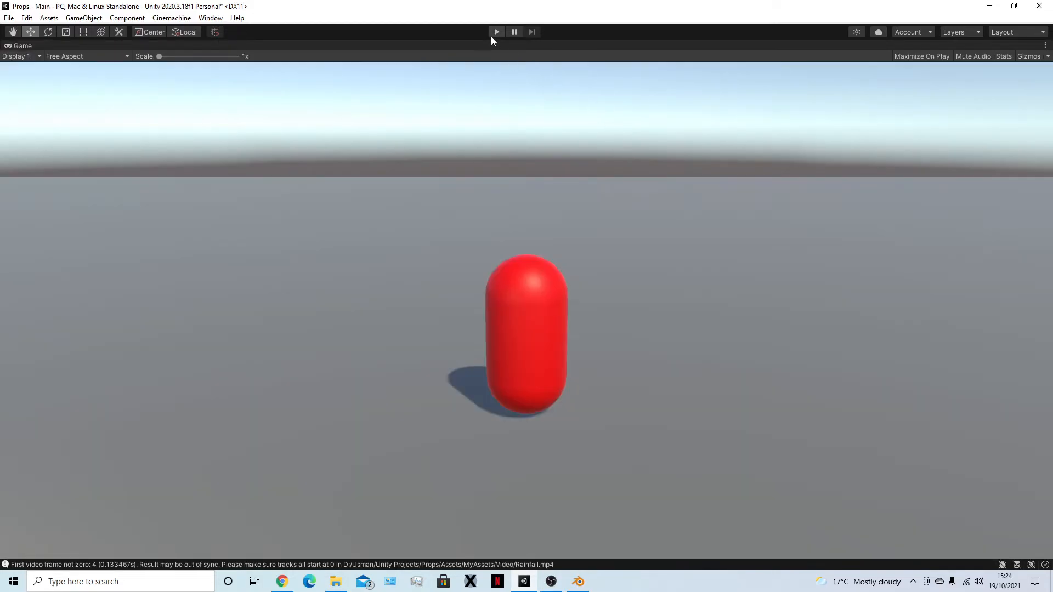
key(shift+space)
click(111, 74)
key(ctrl+s)
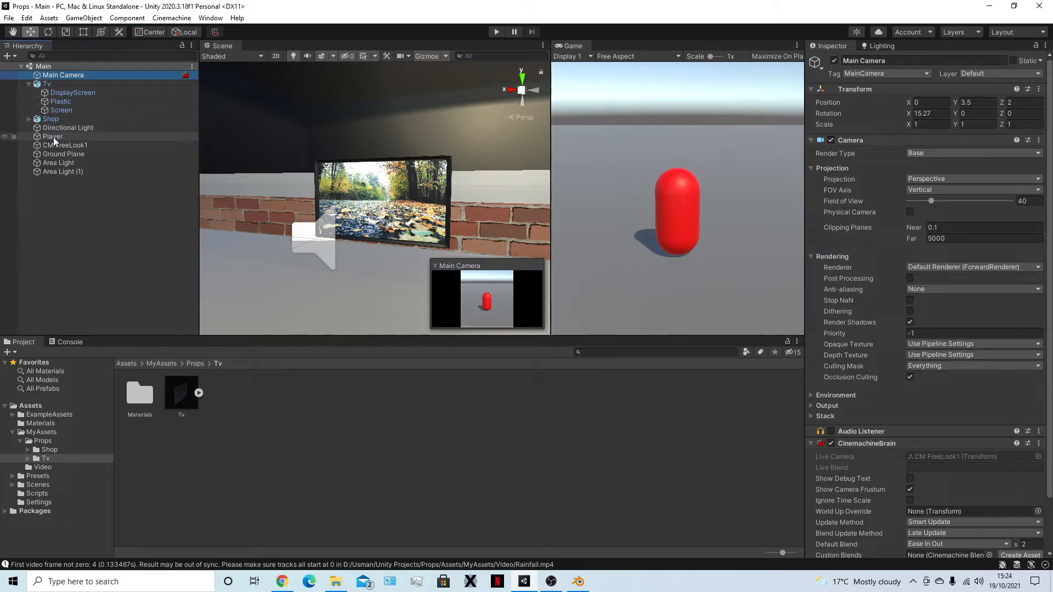
Enable the Audio Listener on Main Camera and disable the one on Player
click(831, 431)
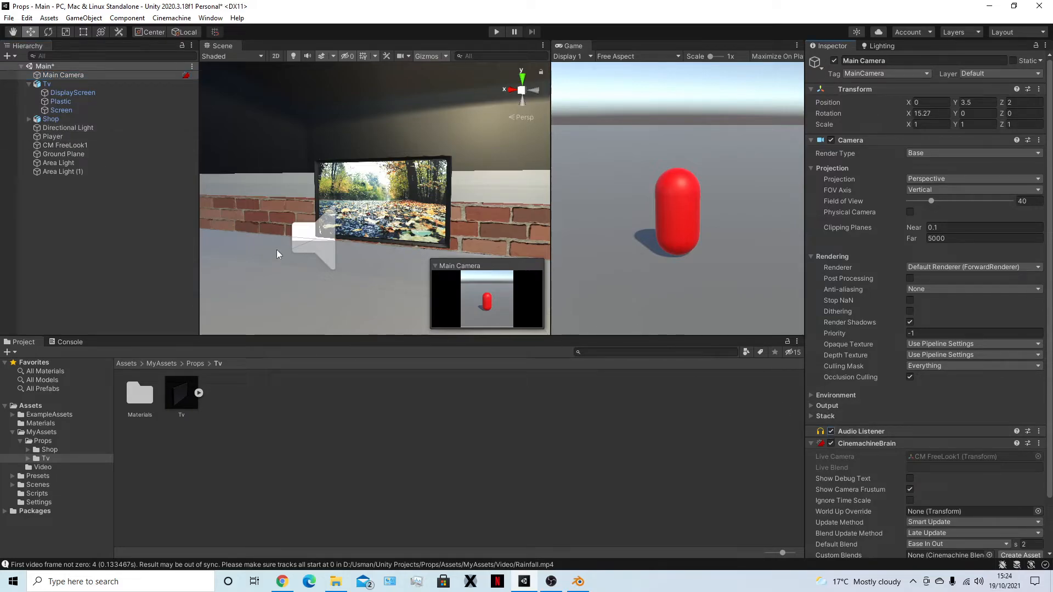
click(49, 136)
click(832, 435)
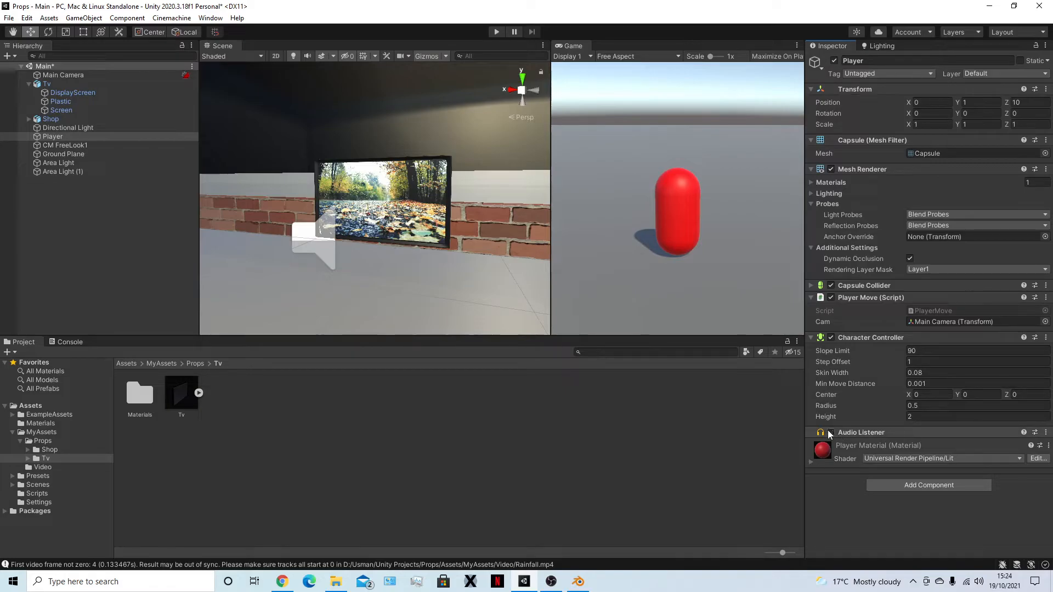
Run the game briefly with Main Camera selected to test its Audio Listener, and stop play mode
click(135, 75)
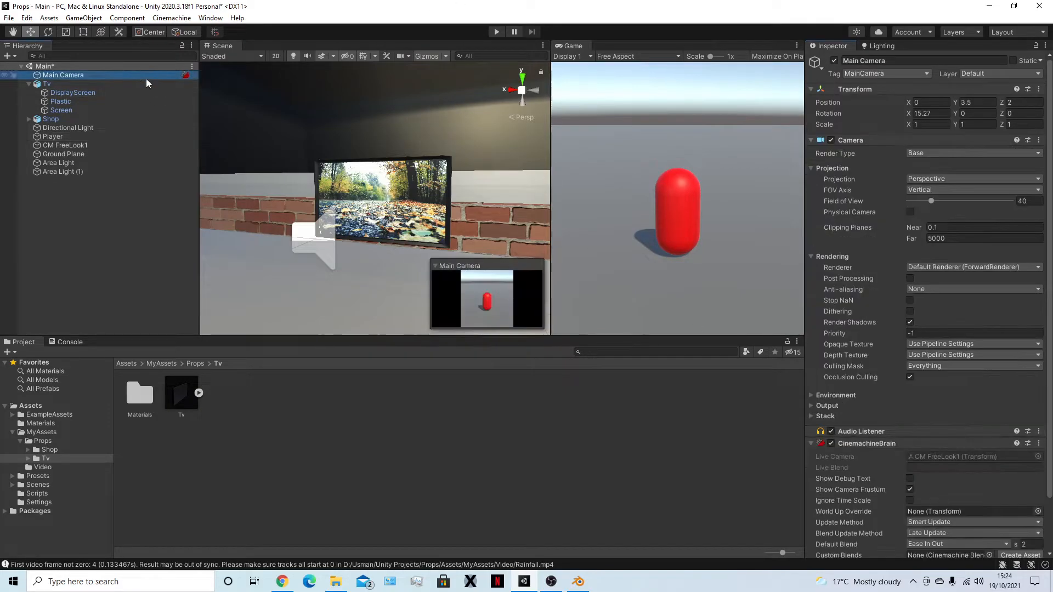
click(498, 32)
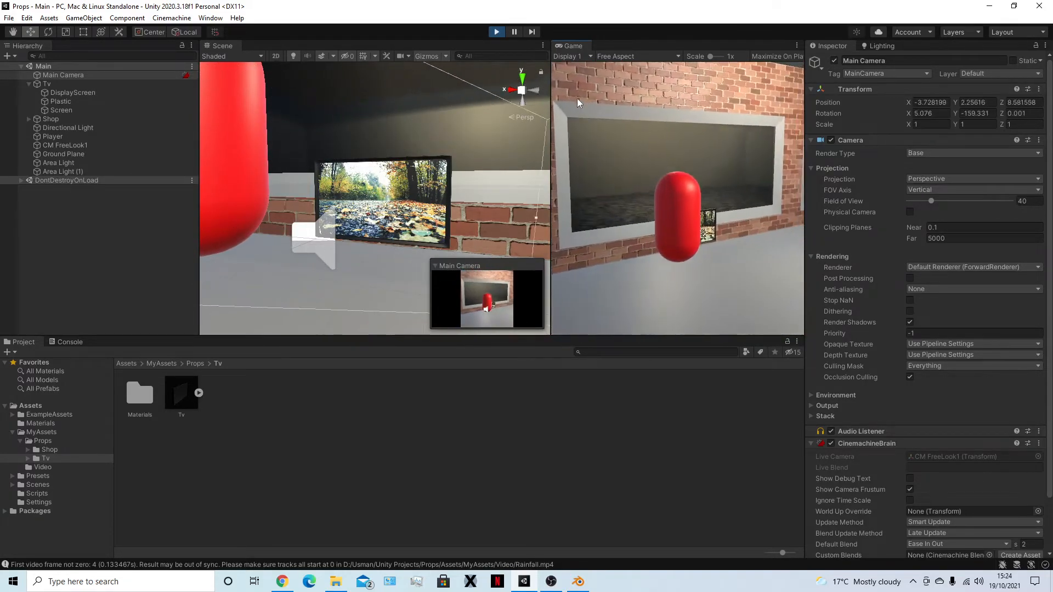
click(497, 32)
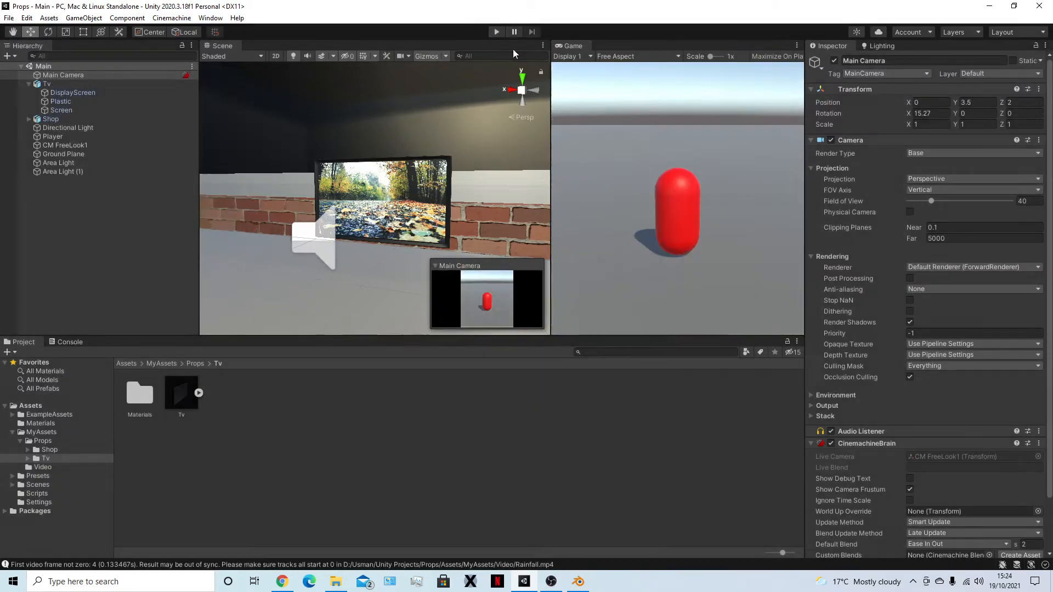
click(56, 83)
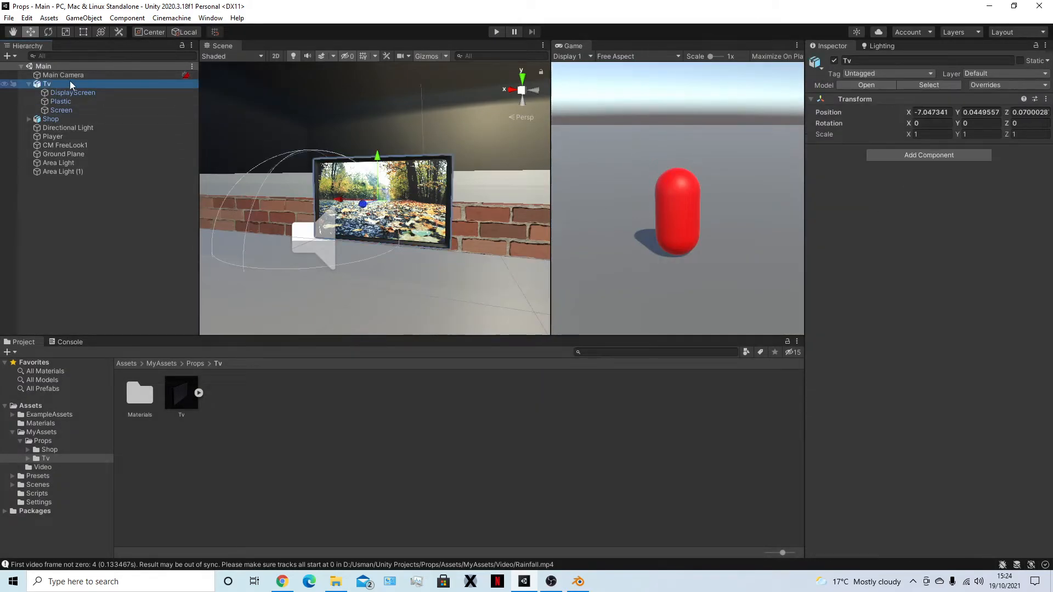
click(53, 136)
click(930, 487)
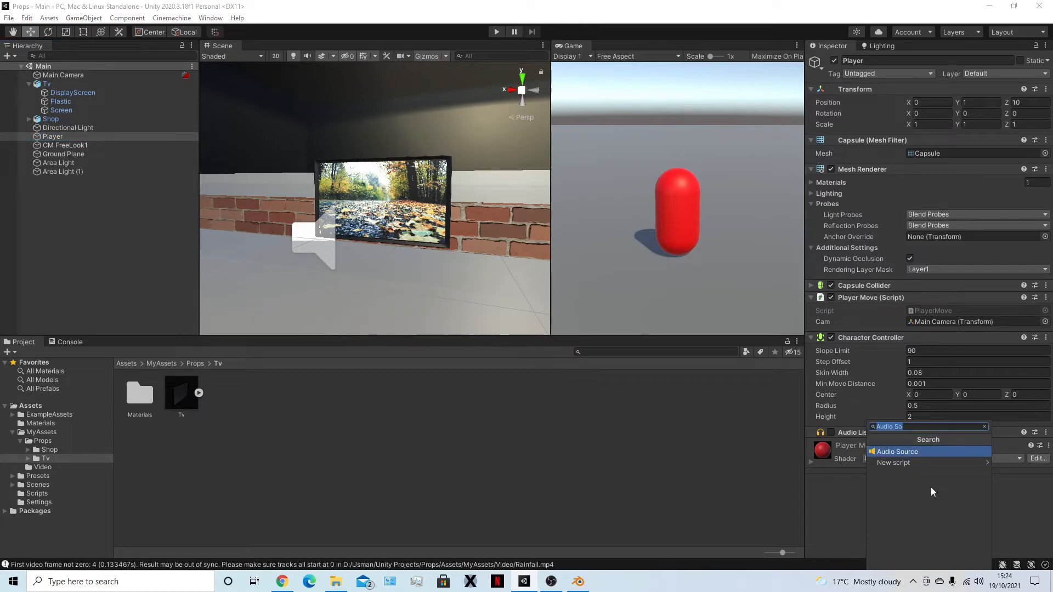
text(audiol)
key(BackSpace)
key(BackSpace)
key(BackSpace)
key(BackSpace)
key(BackSpace)
key(BackSpace)
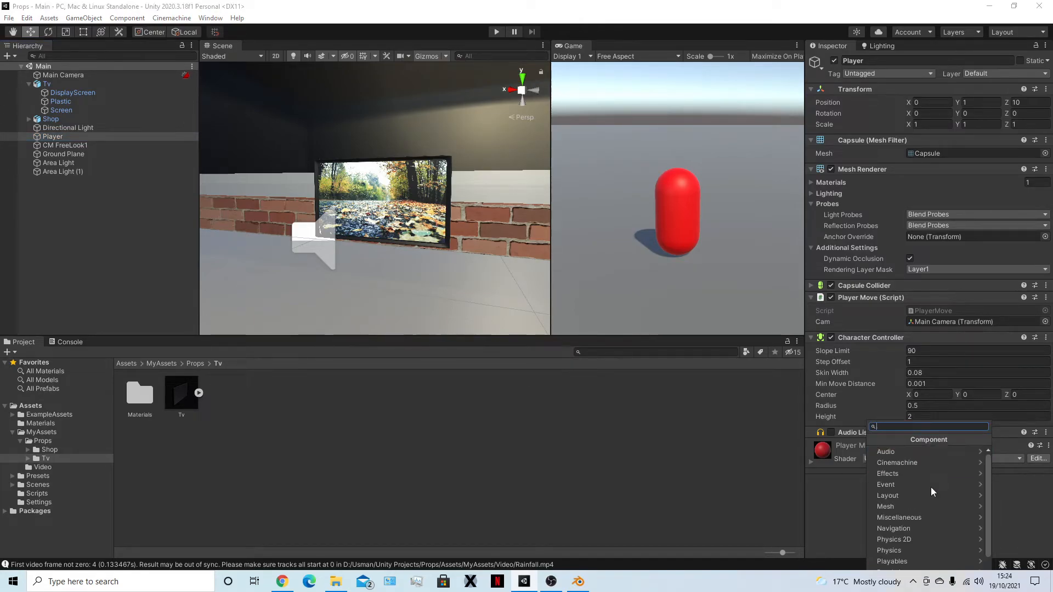
click(116, 76)
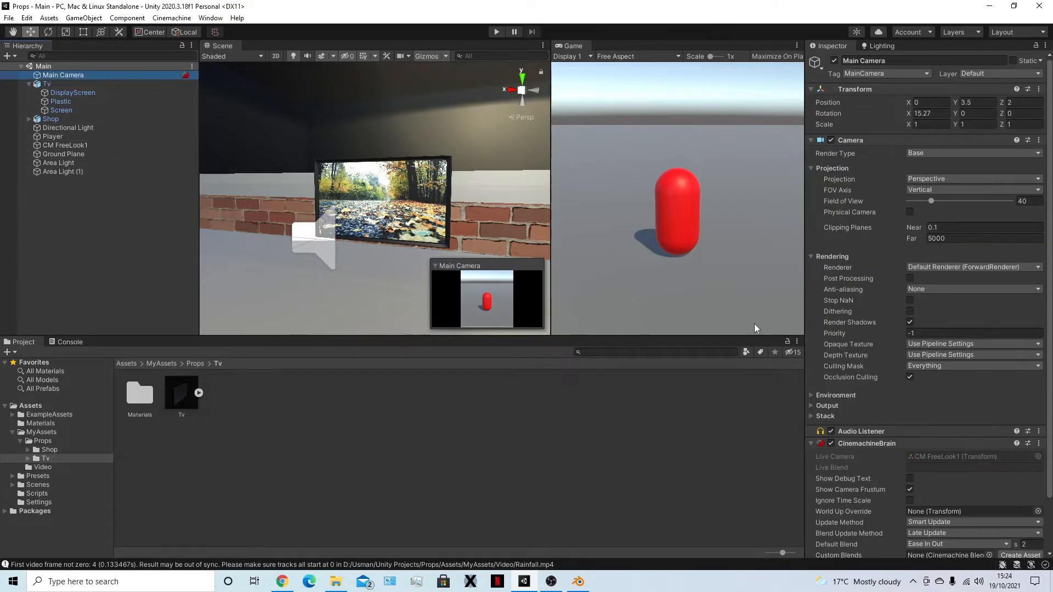
Run the game maximized, move the player repeatedly toward and away from the TV to compare the sound by distance, and stop play mode
click(630, 173)
key(shift+space)
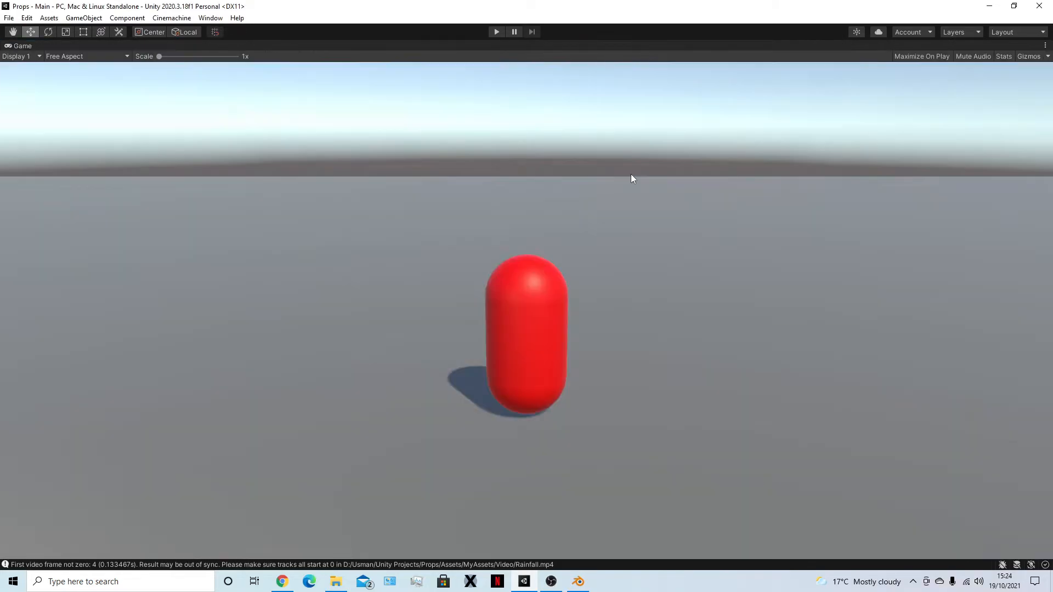
click(496, 32)
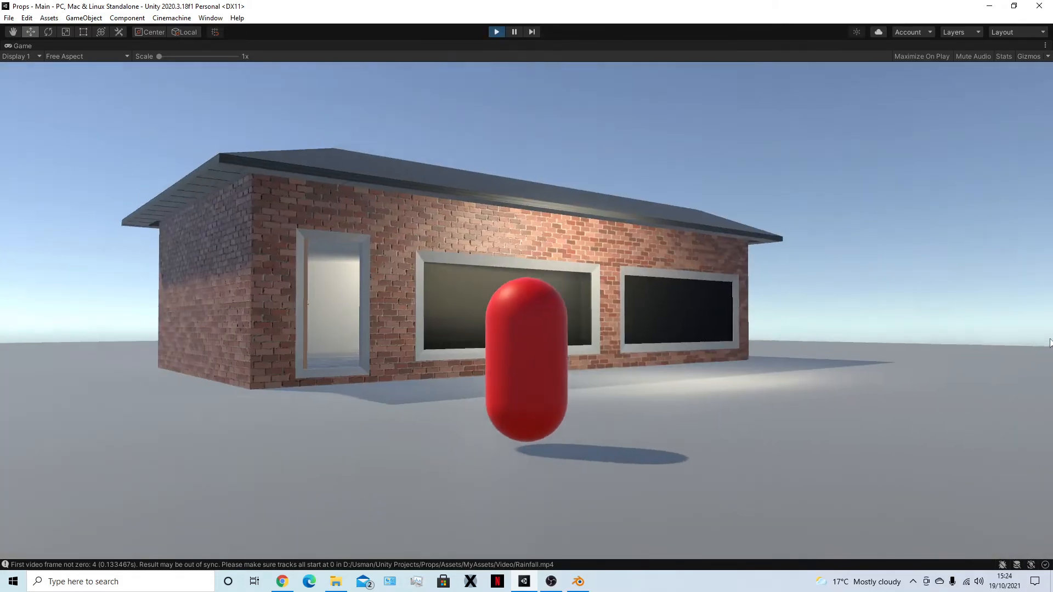
key(w)
key(w)
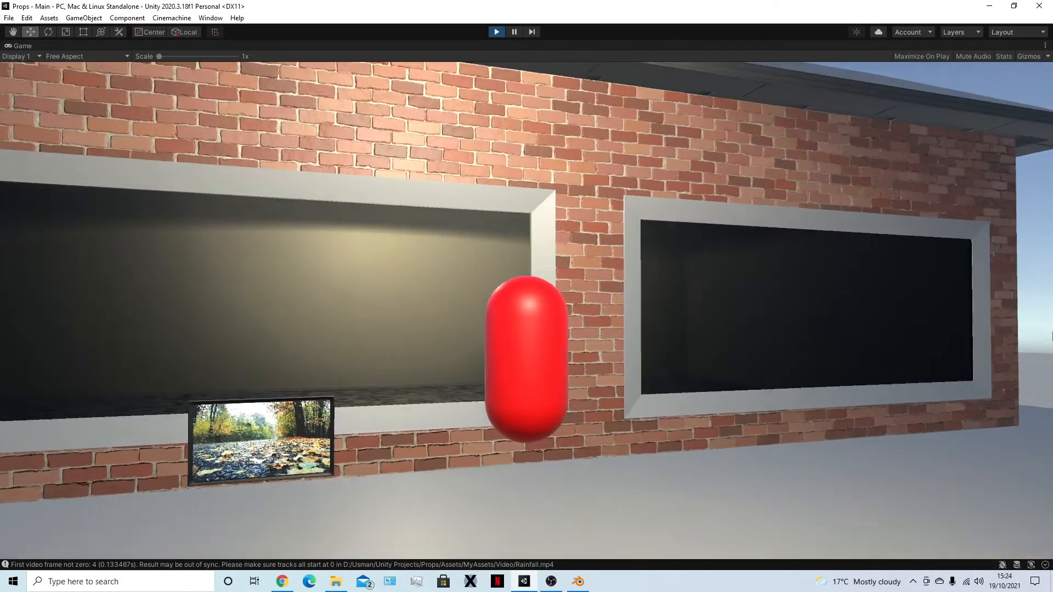
key(s)
key(w)
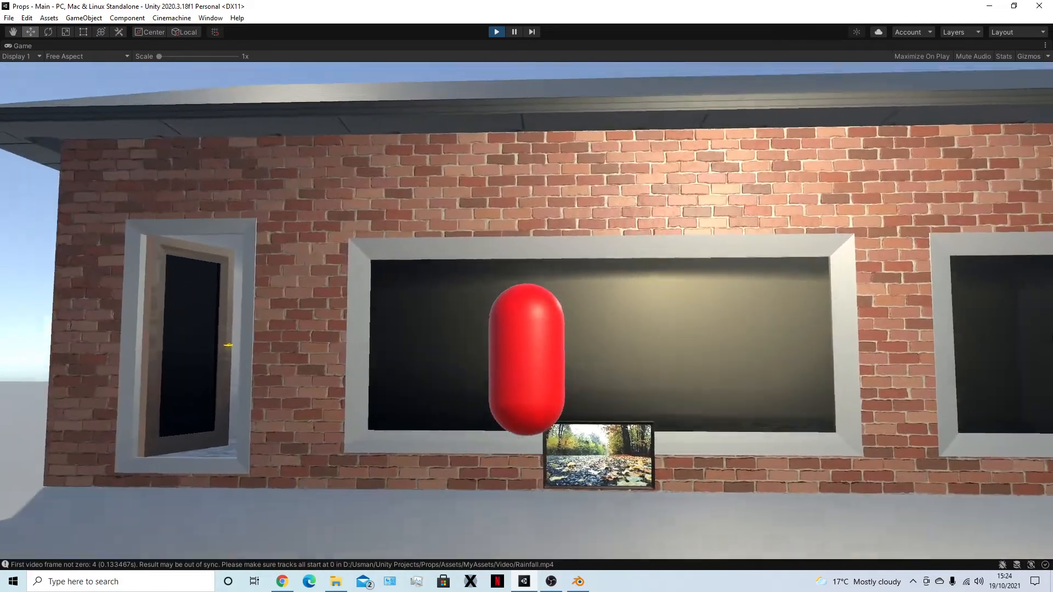
key(s)
key(w)
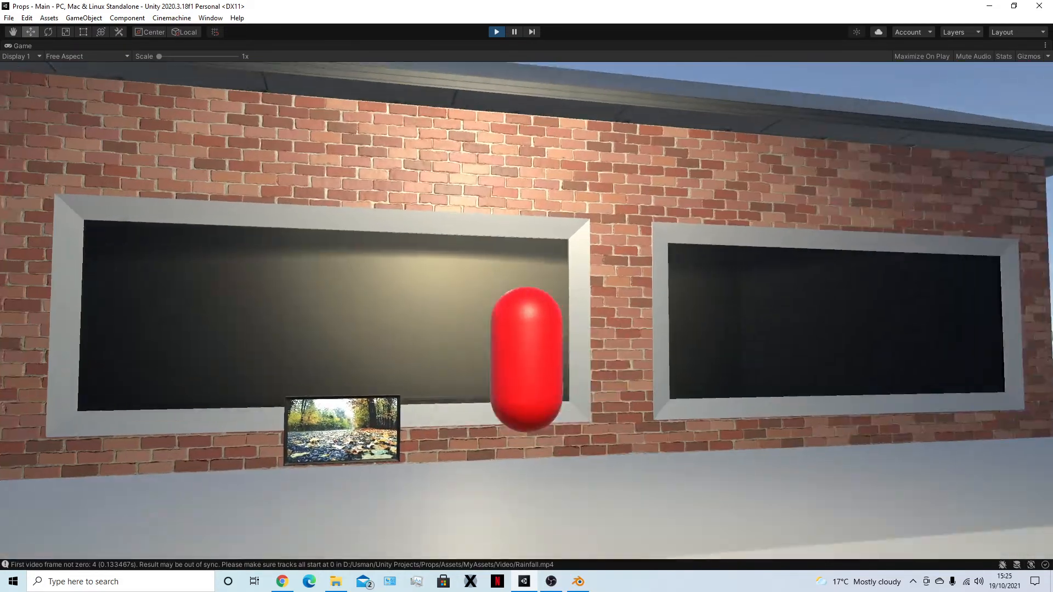
key(s)
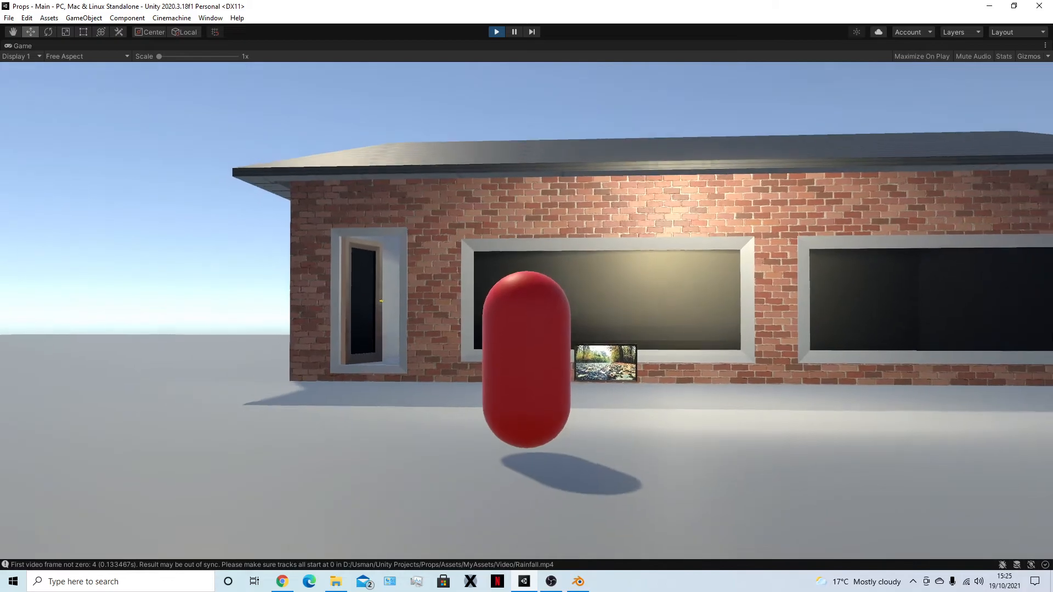
key(w)
key(s)
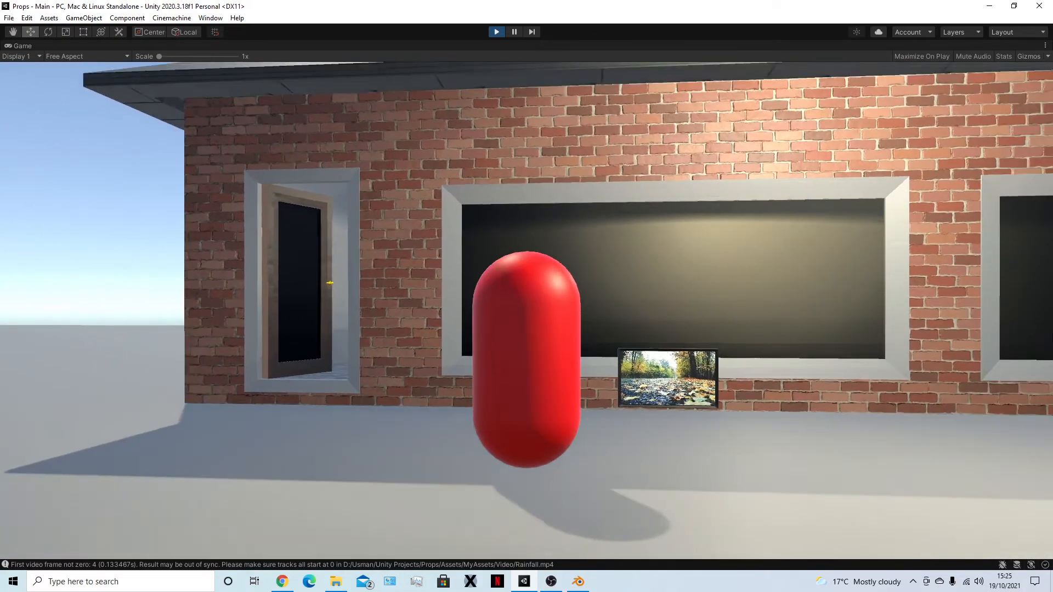
key(Escape)
click(498, 33)
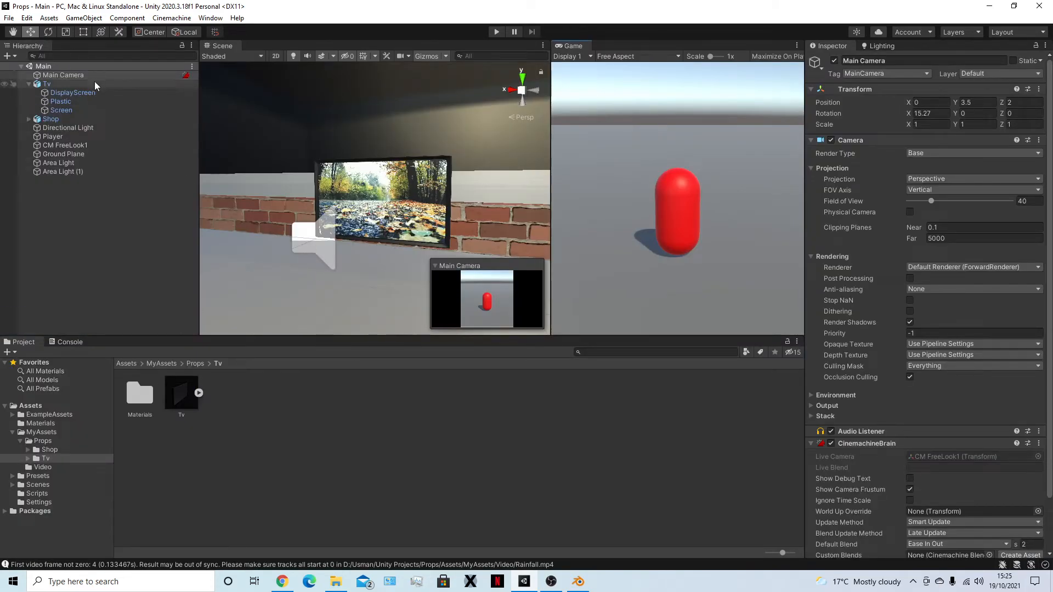
Move the Tv object along Z from the shop's front wall into the interior, toward the back wall
click(94, 84)
alt+drag(441, 219, 383, 251)
middle_drag(383, 251, 397, 255)
scroll(396, 256, down, 6)
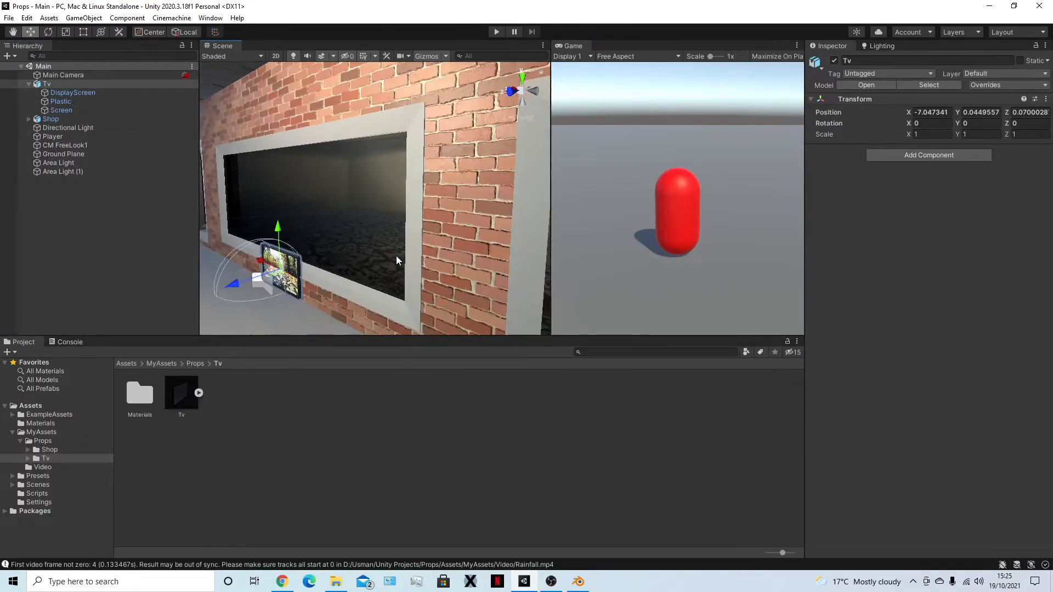
drag(242, 275, 473, 235)
scroll(505, 205, up, 8)
middle_drag(502, 206, 344, 248)
drag(344, 248, 323, 258)
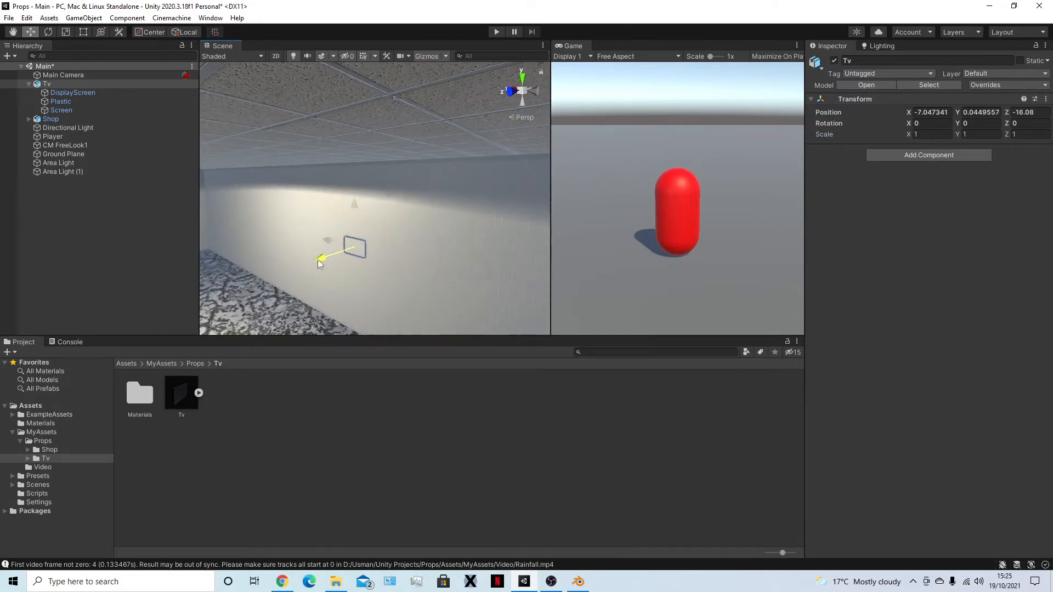
drag(248, 289, 224, 300)
Place the Tv on the shop's interior back wall, raising it to Y 2.75 and shifting it to about Z -9.54
middle_drag(357, 296, 443, 235)
scroll(437, 265, up, 3)
drag(329, 234, 316, 233)
drag(340, 188, 338, 93)
middle_drag(382, 163, 419, 227)
scroll(415, 273, up, 2)
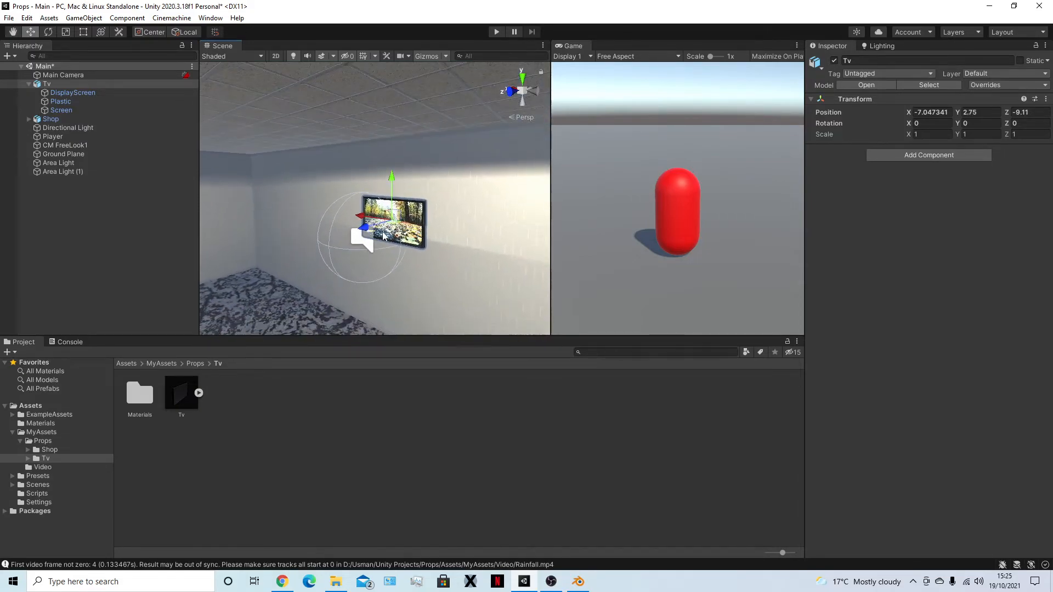
drag(366, 234, 378, 224)
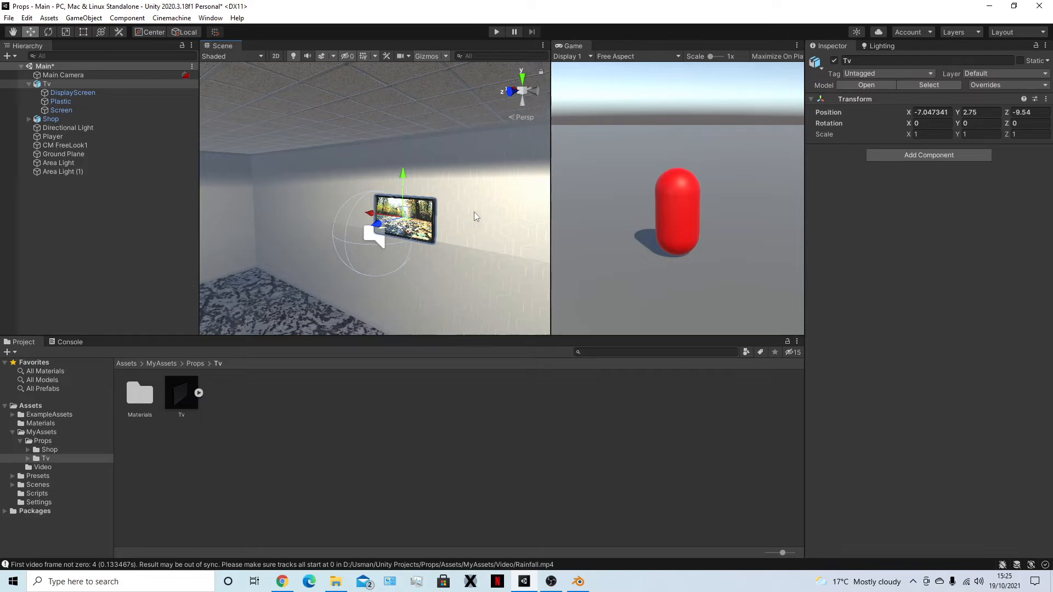
Try tilting the Tv on the back wall, setting its X rotation to 30 and to 20
click(132, 85)
drag(909, 124, 879, 133)
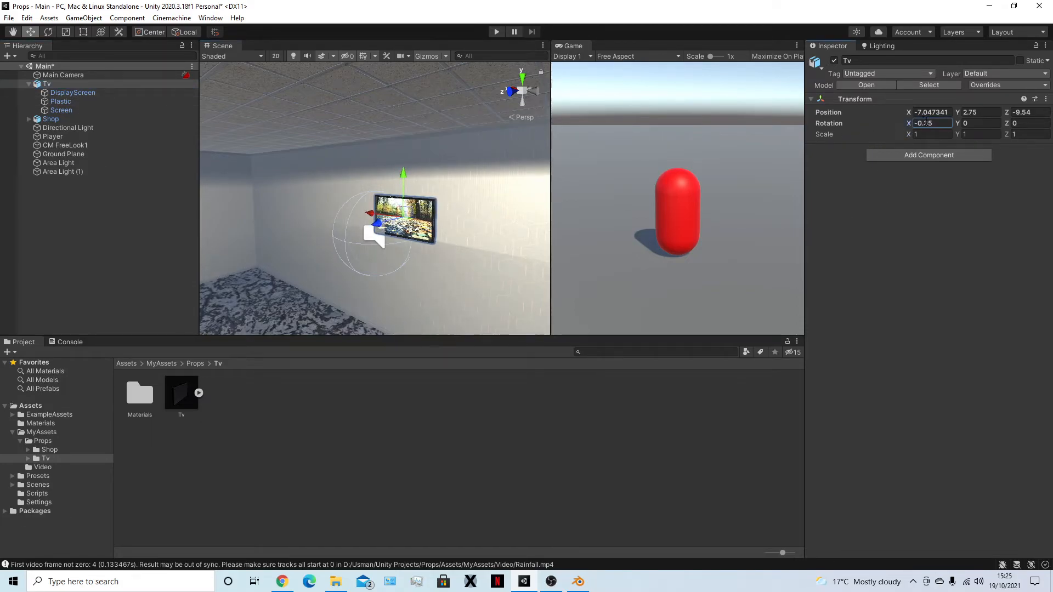
text(30)
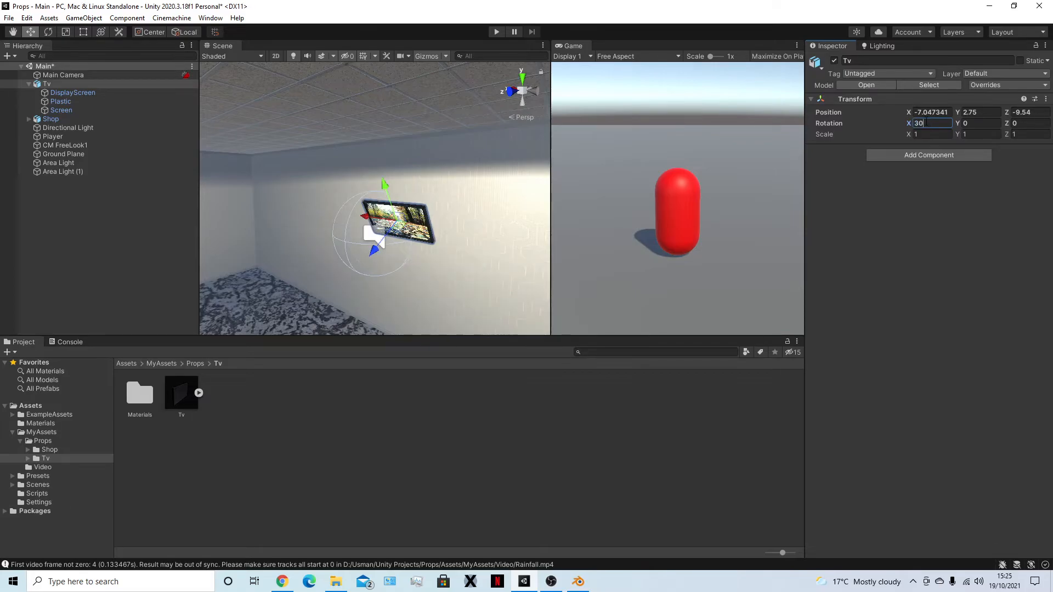
key(BackSpace)
key(BackSpace)
text(20)
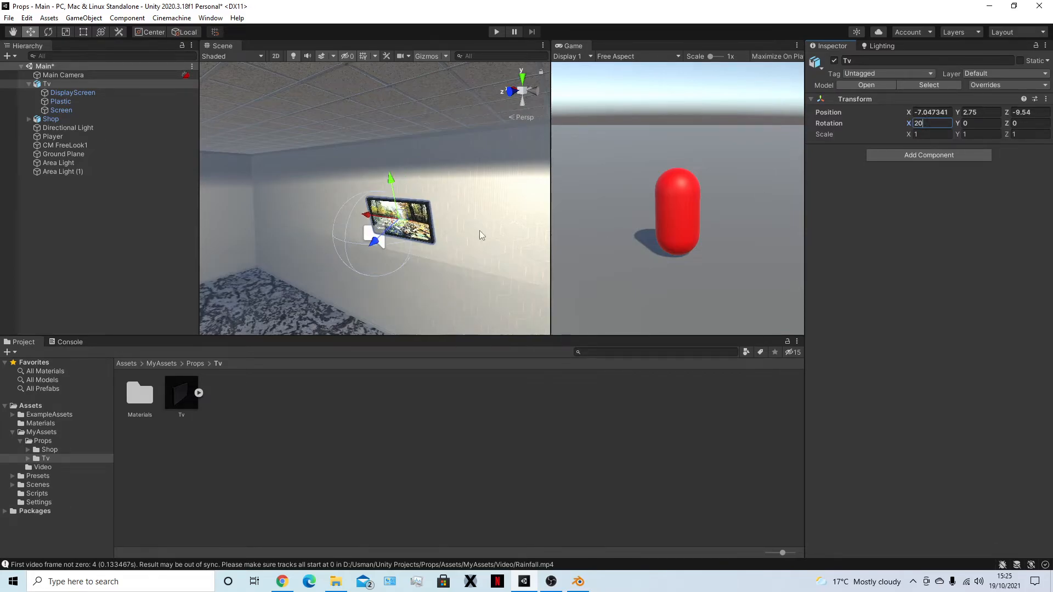
Inspect the tilted Tv from the side against the wall, try moving it upward, and undo the move
scroll(479, 220, up, 4)
middle_drag(476, 218, 438, 219)
right_drag(438, 219, 423, 217)
scroll(404, 194, up, 2)
middle_drag(422, 217, 389, 271)
scroll(404, 194, up, 2)
scroll(355, 193, down, 3)
drag(318, 201, 278, 106)
key(ctrl+z)
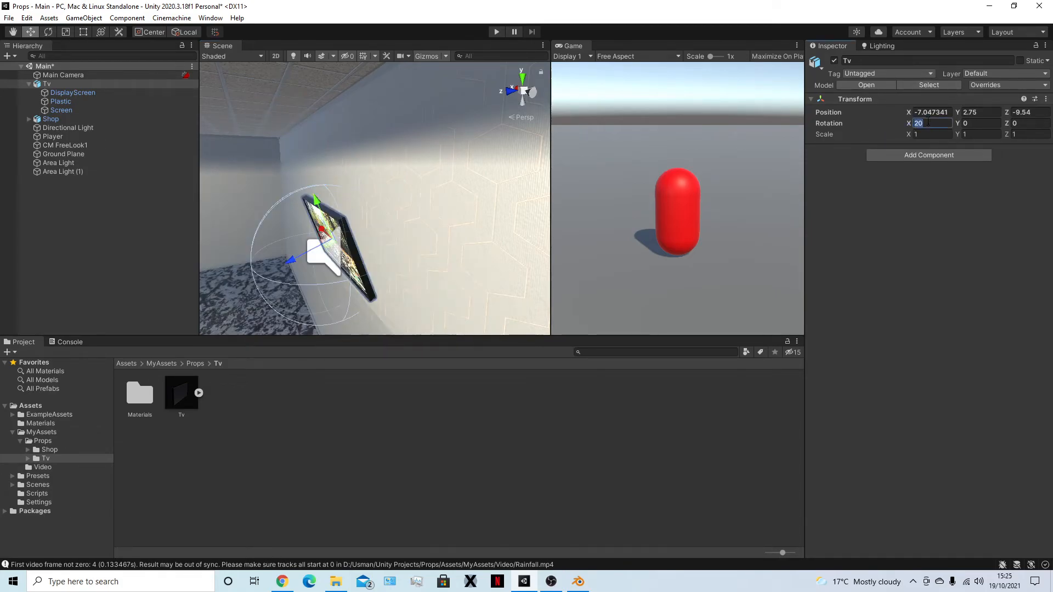
Reset the Tv's X rotation to 0 and raise it on the wall to Y 3.386
text(0)
drag(350, 201, 349, 145)
scroll(305, 204, down, 5)
right_drag(315, 235, 397, 216)
scroll(397, 217, down, 6)
scroll(397, 217, down, 8)
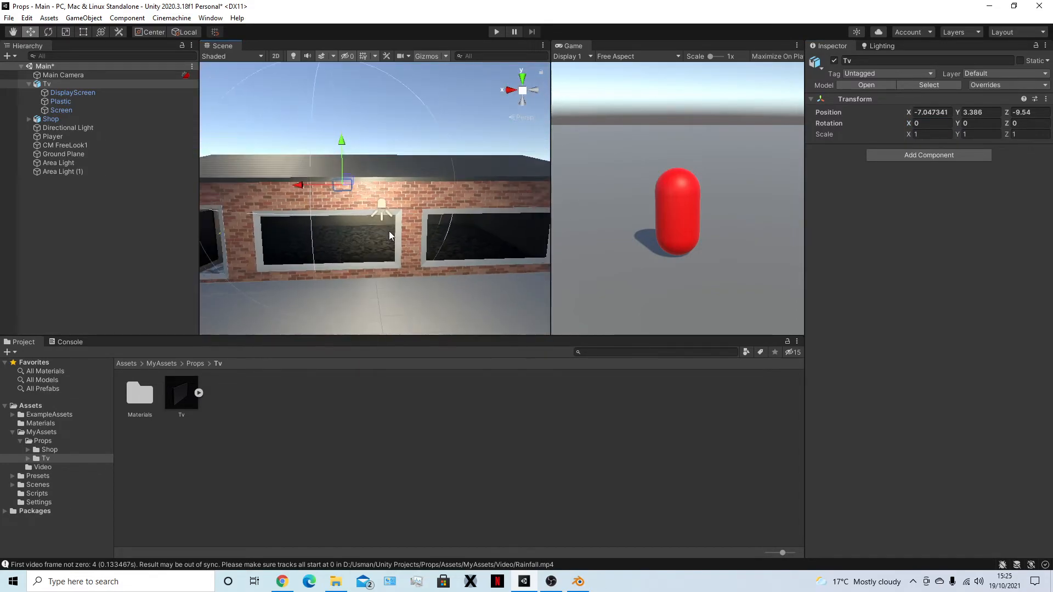
Run the game in a maximized Game view, walk the player into the shop to the TV and back outside, and stop play mode
click(404, 294)
key(shift+space)
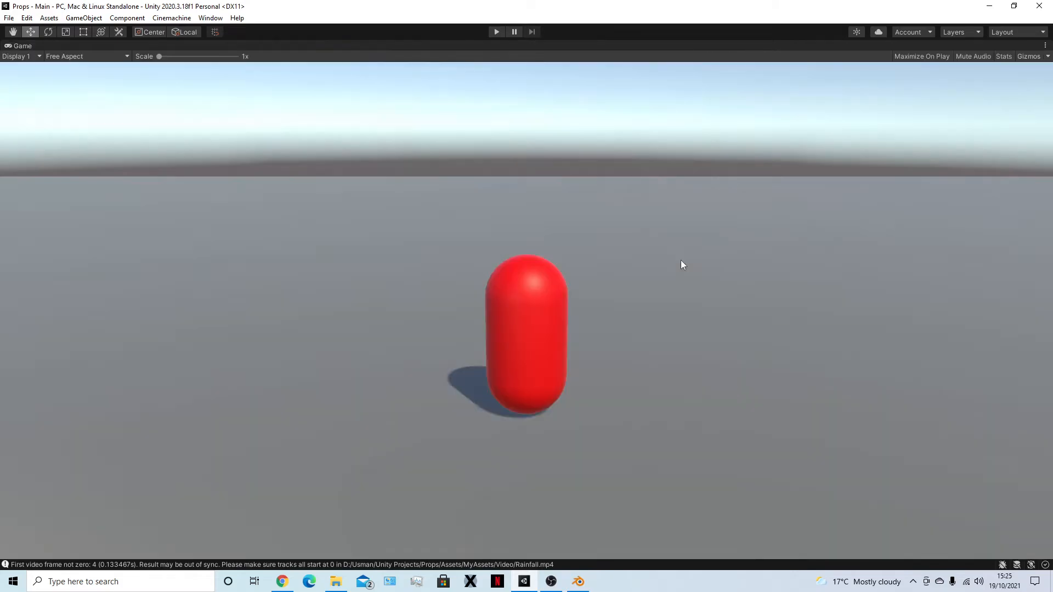
key(ctrl+p)
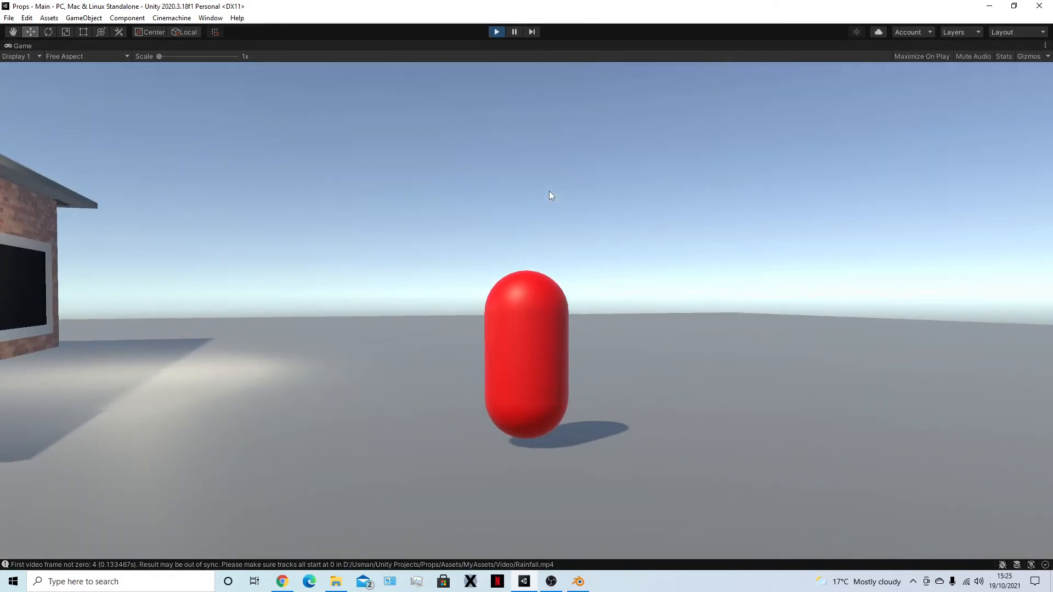
key(w)
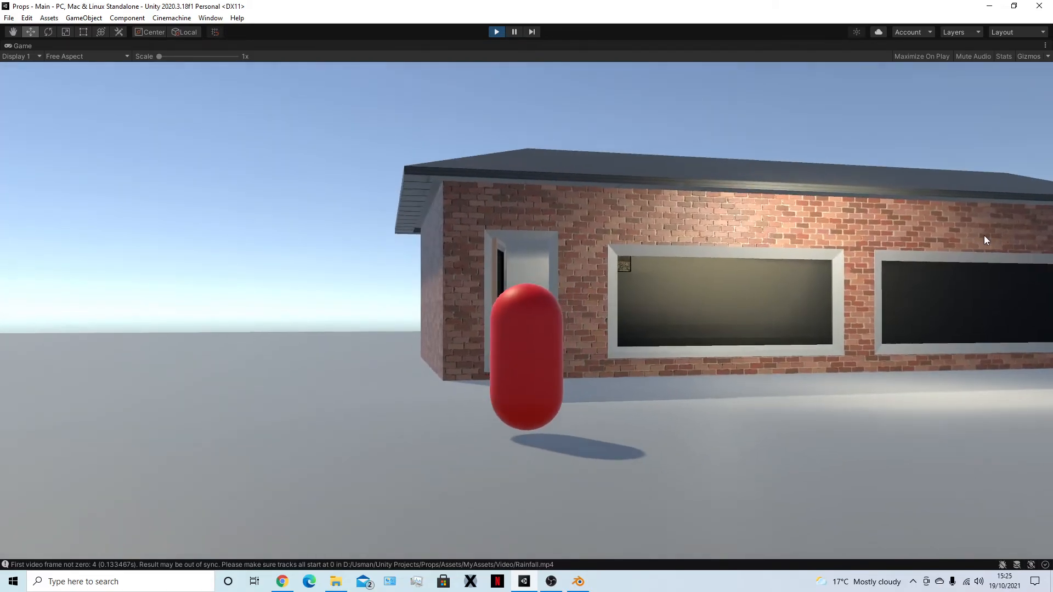
key(w)
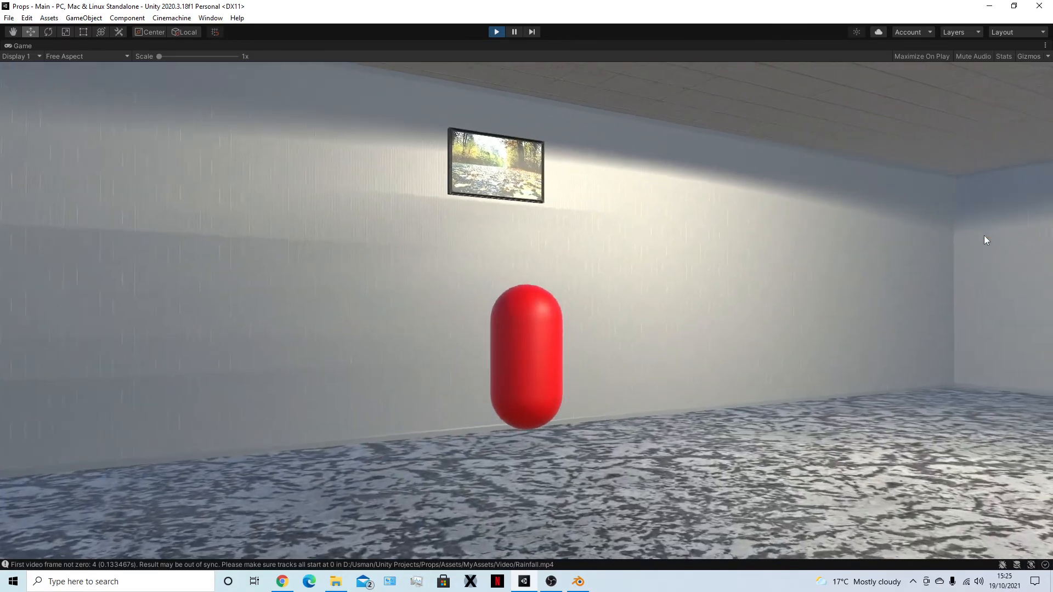
key(s)
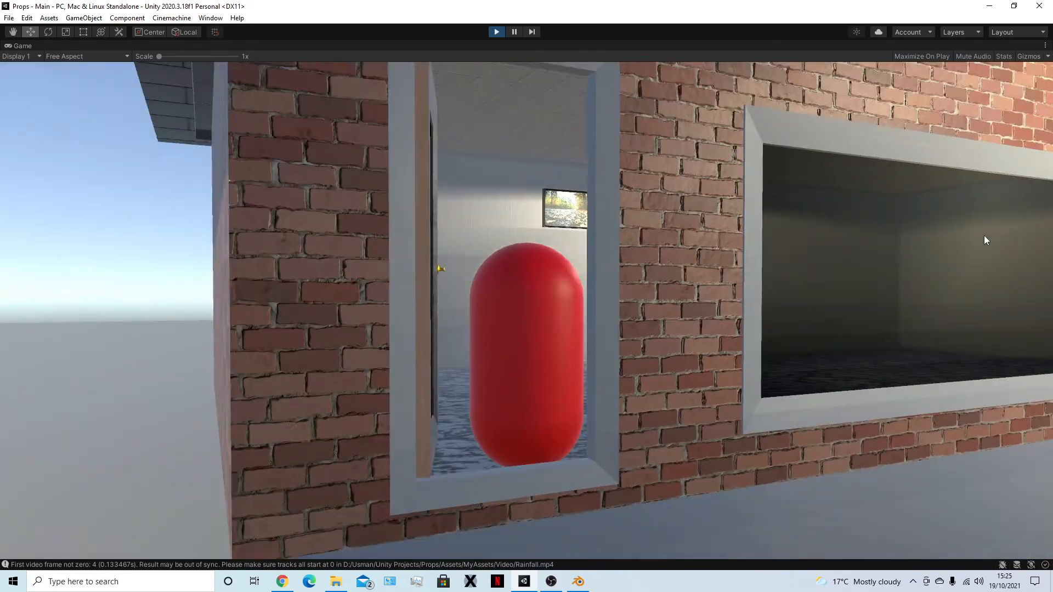
key(s)
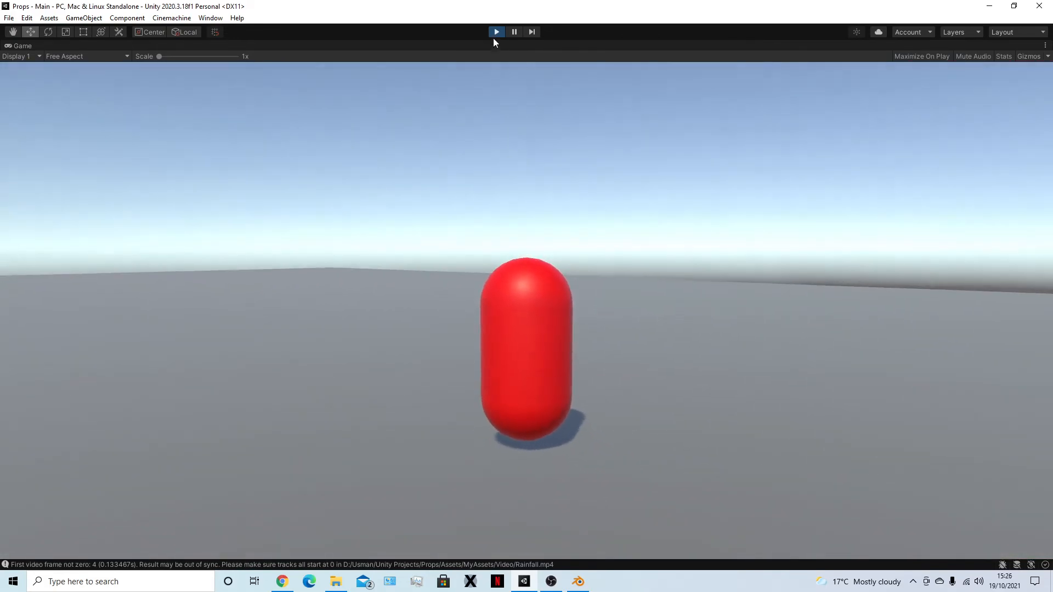
click(497, 32)
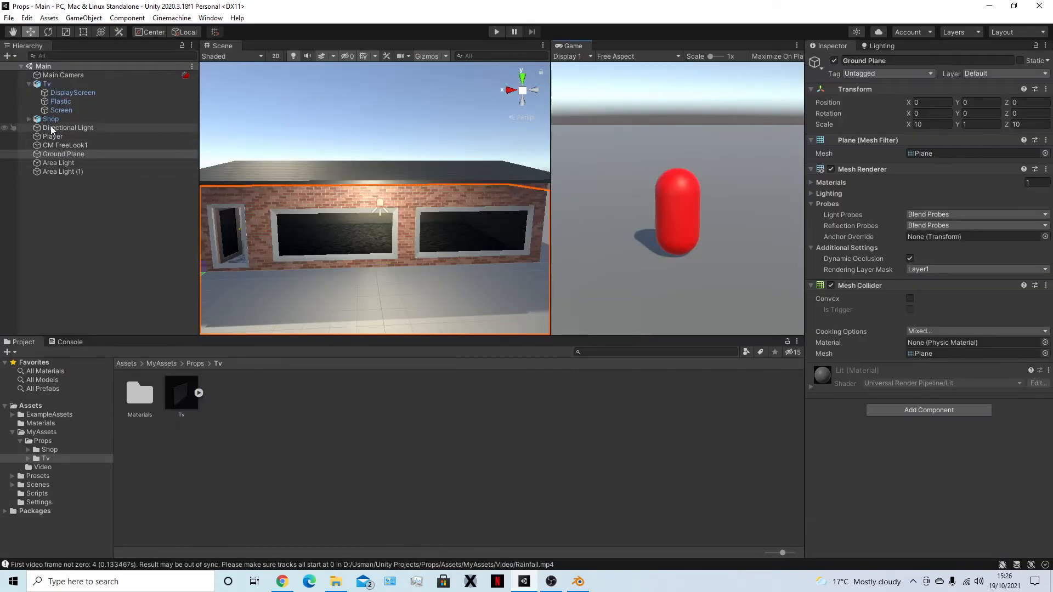
Lower the last point of the DisplayScreen Audio Source's volume rolloff curve to 0 at the maximum distance, making it a Custom Rolloff
click(71, 93)
scroll(877, 402, down, 10)
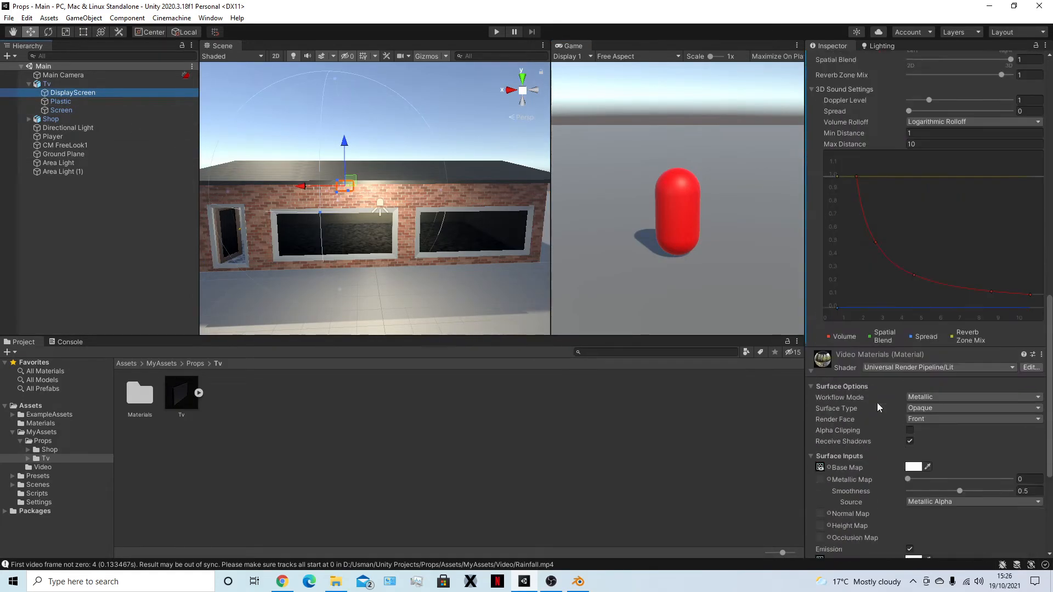
scroll(877, 403, up, 10)
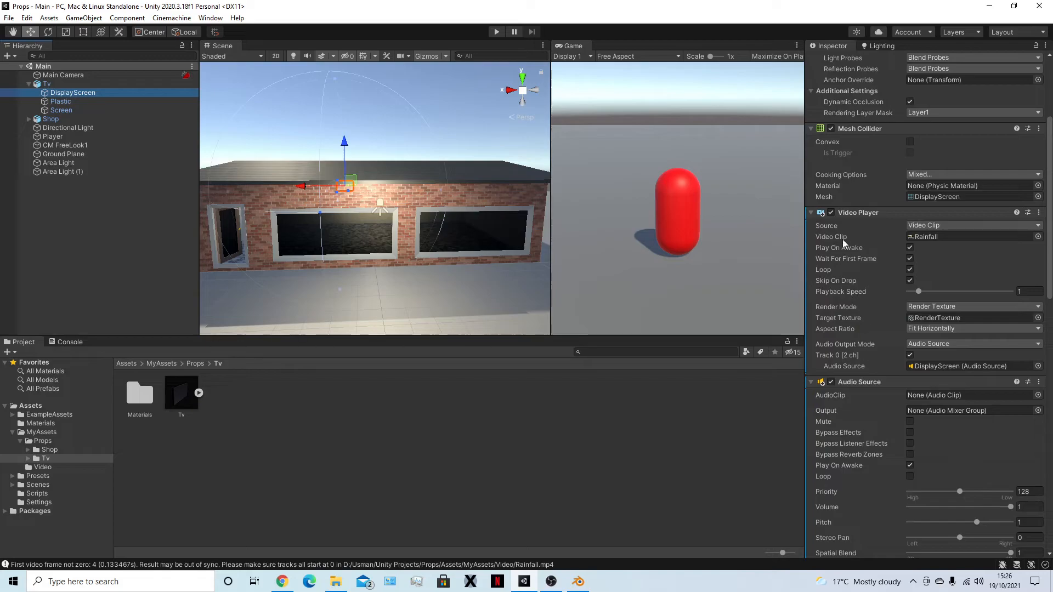
click(867, 213)
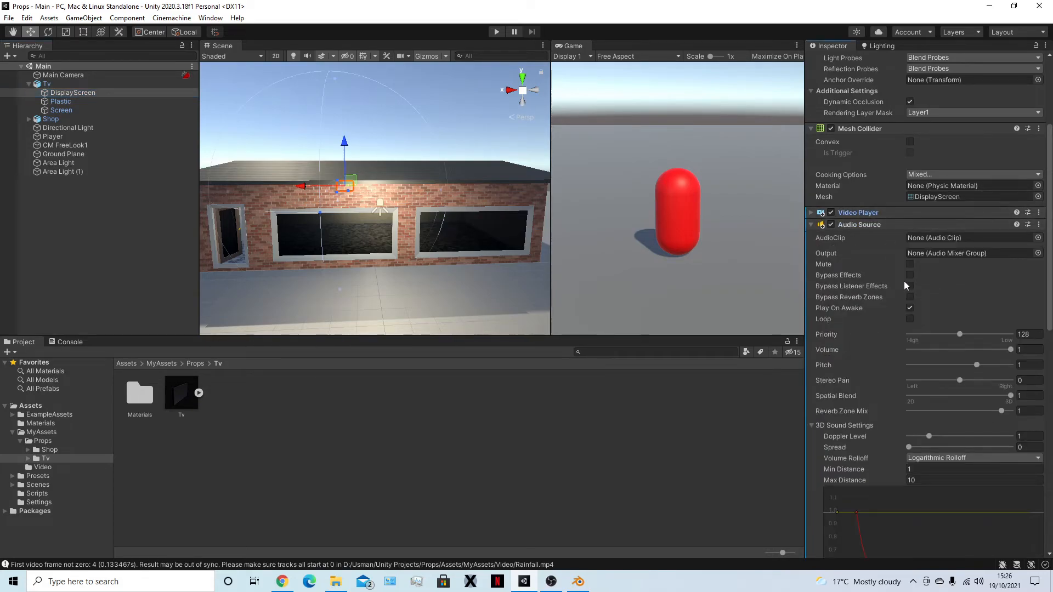
scroll(350, 106, up, 5)
middle_drag(359, 174, 442, 218)
scroll(444, 213, up, 3)
scroll(436, 287, down, 1)
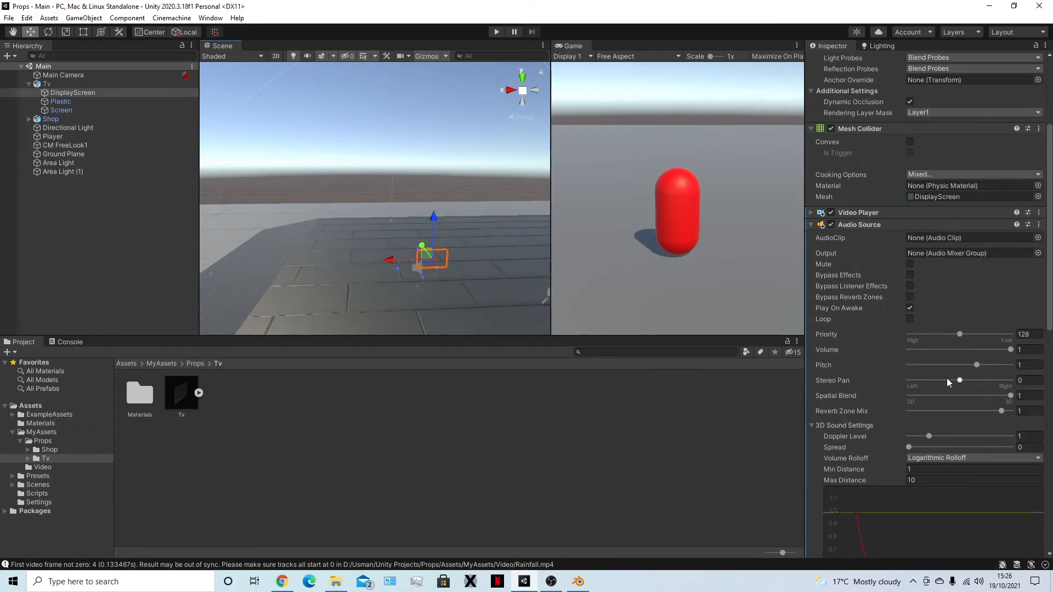
scroll(860, 444, down, 3)
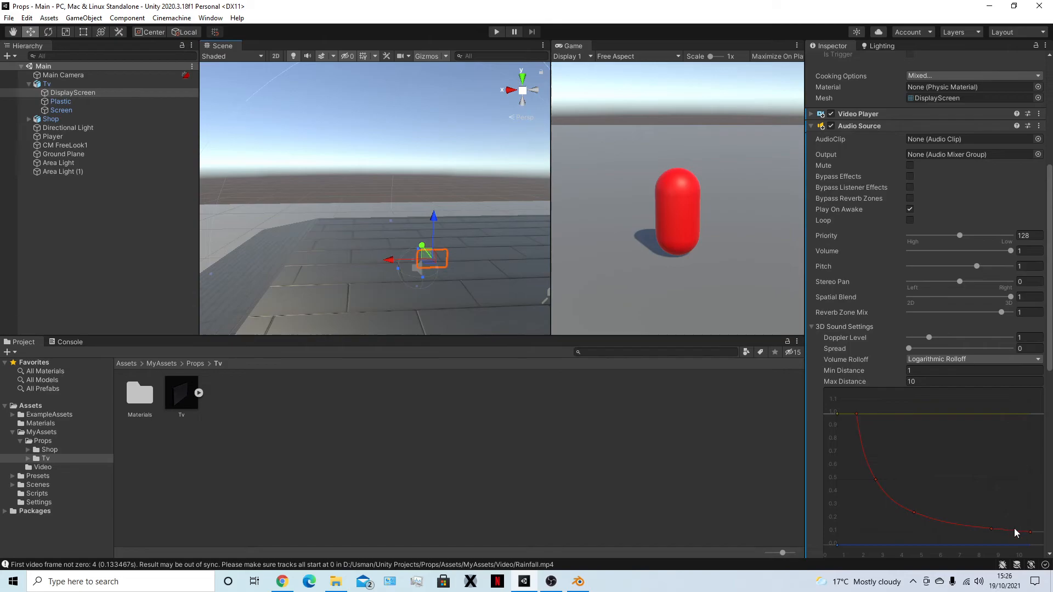
scroll(994, 465, down, 6)
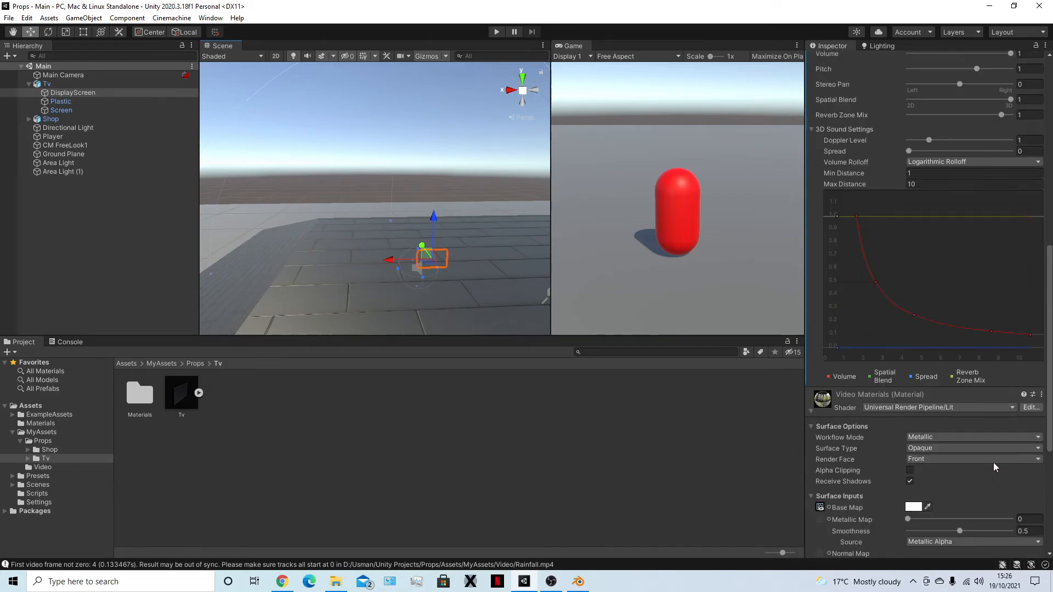
click(1031, 350)
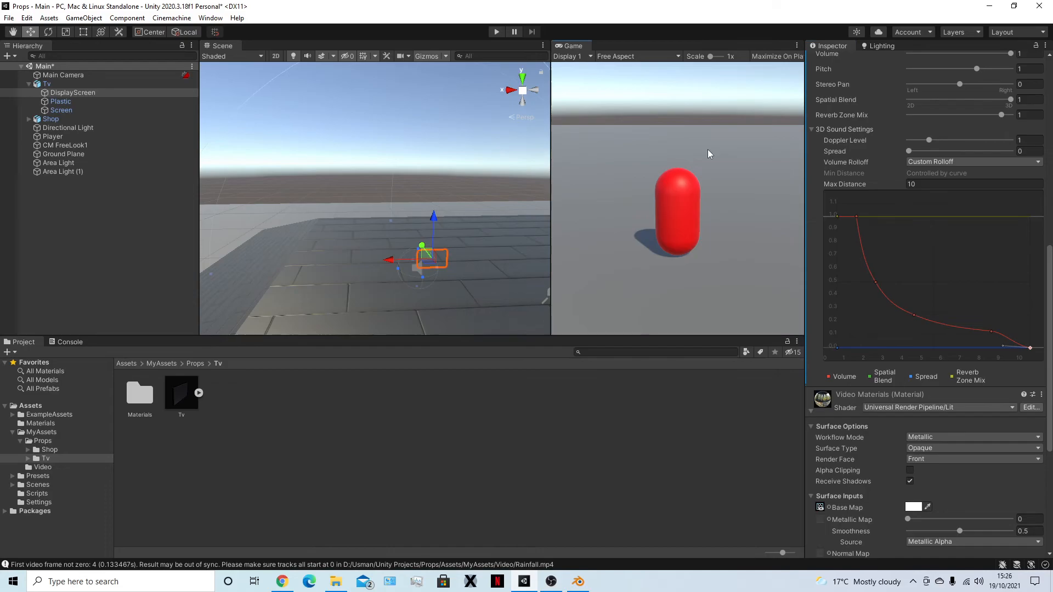
Run the game, move the player toward and away from the TV and out of the shop to test the sound falloff, and stop play mode
key(shift+space)
key(shift+space)
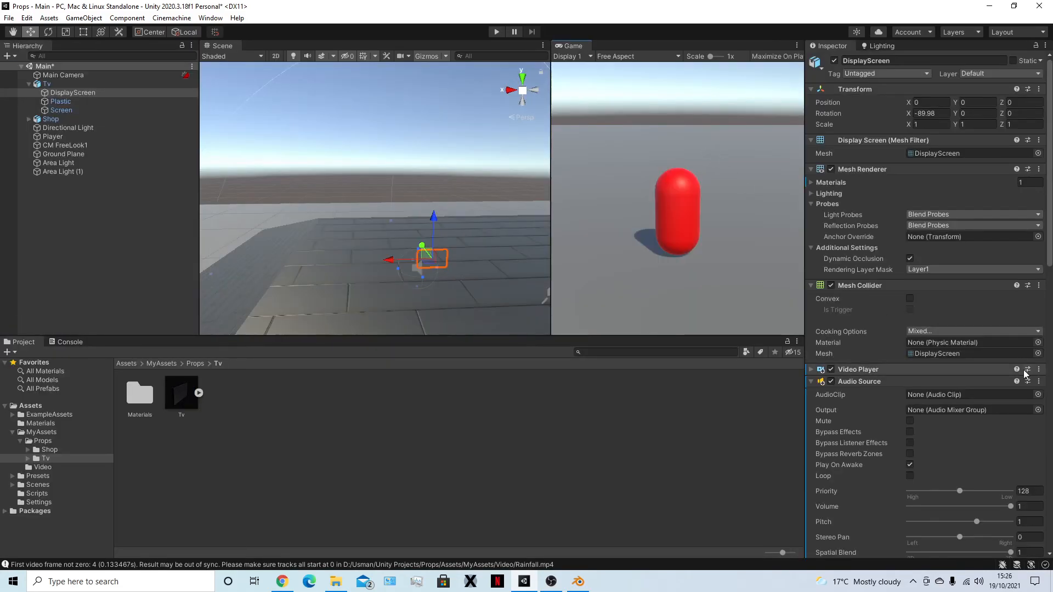
click(500, 31)
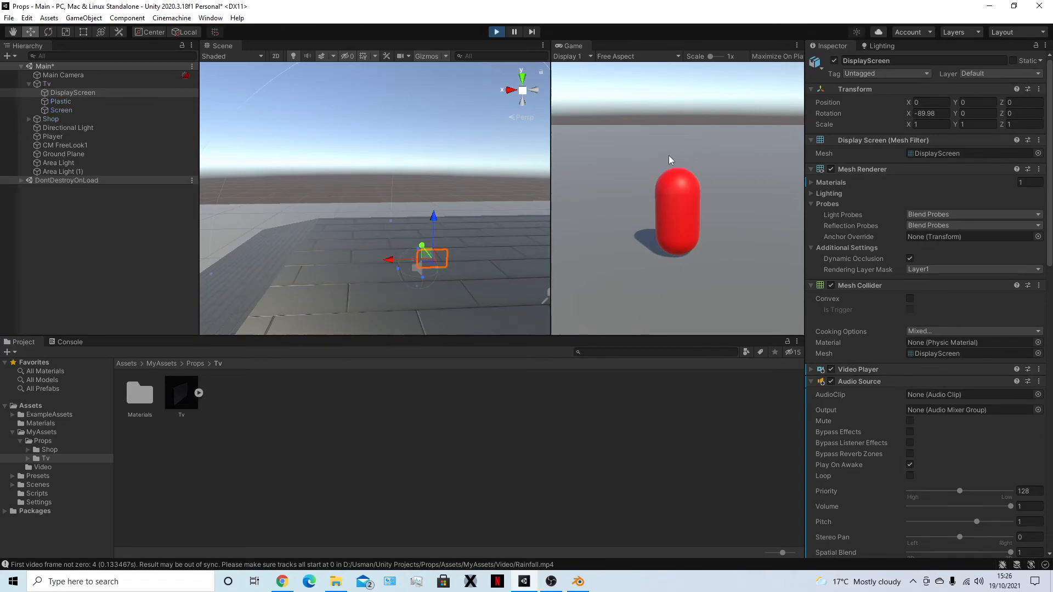
key(w)
key(a)
key(w)
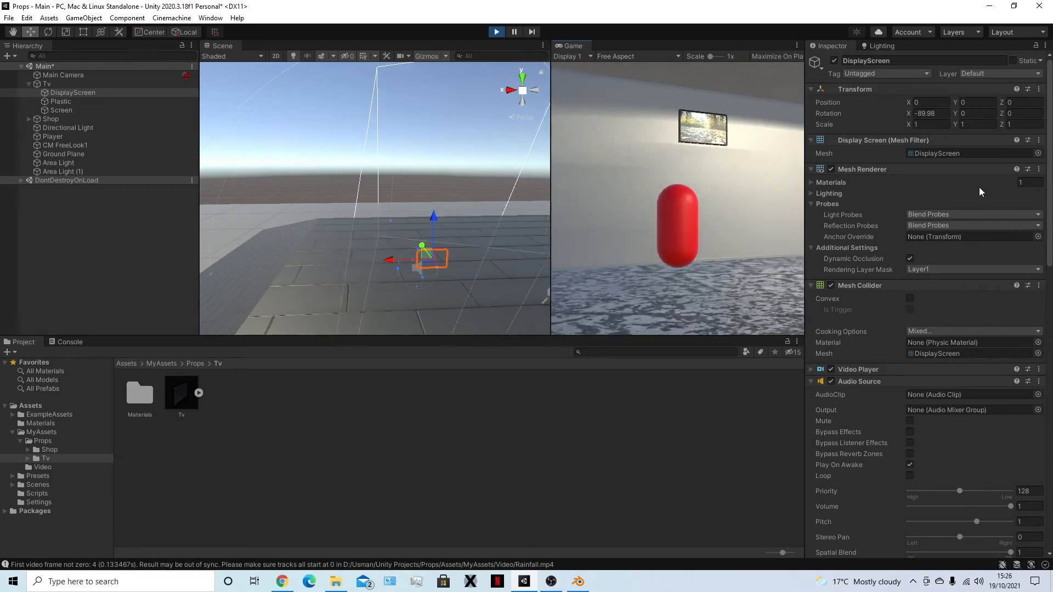
key(s)
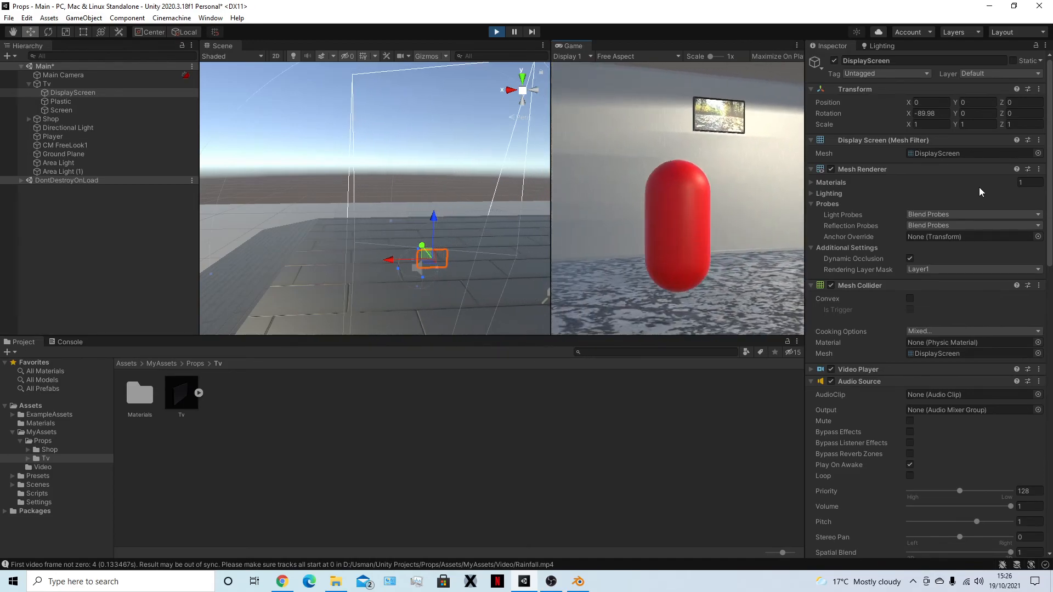
key(w)
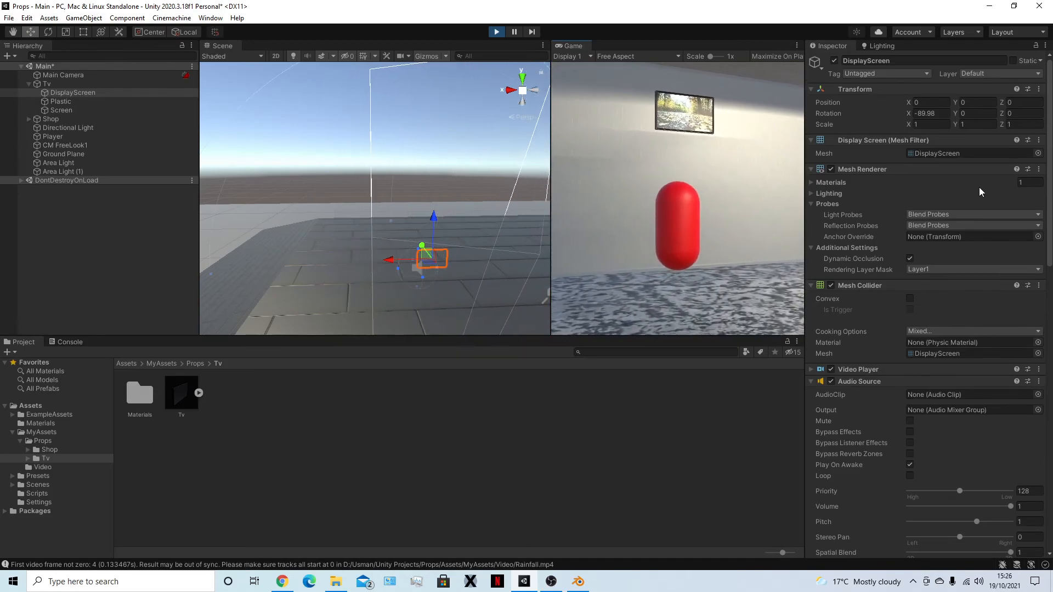
key(s)
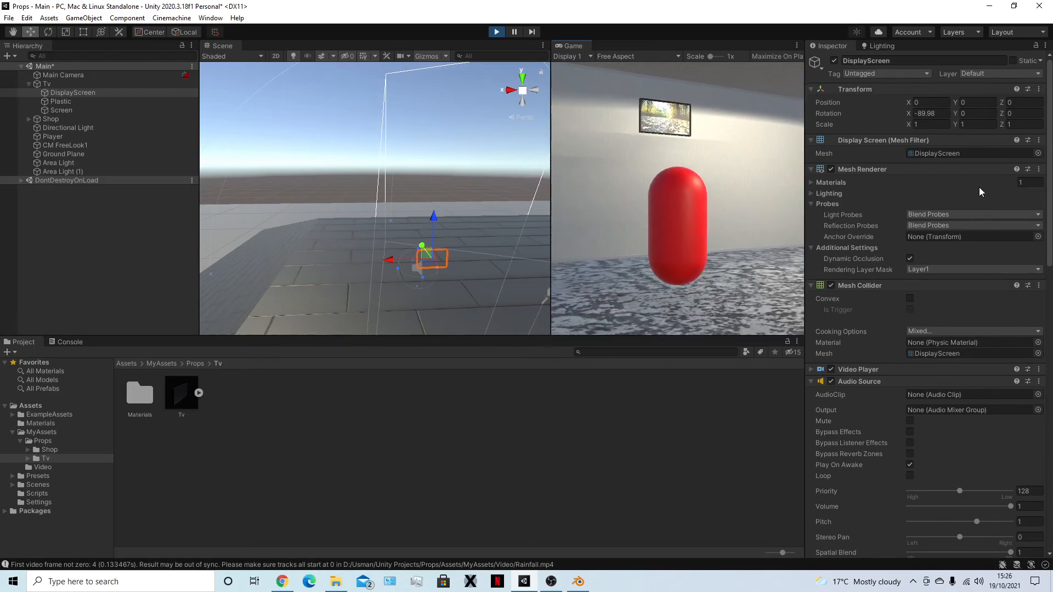
key(w)
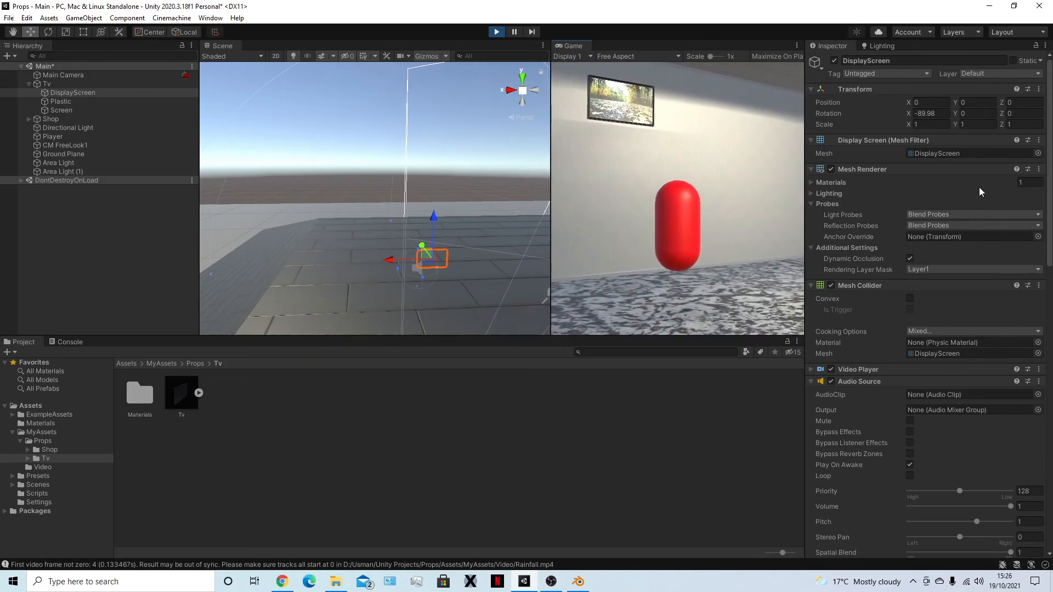
key(s)
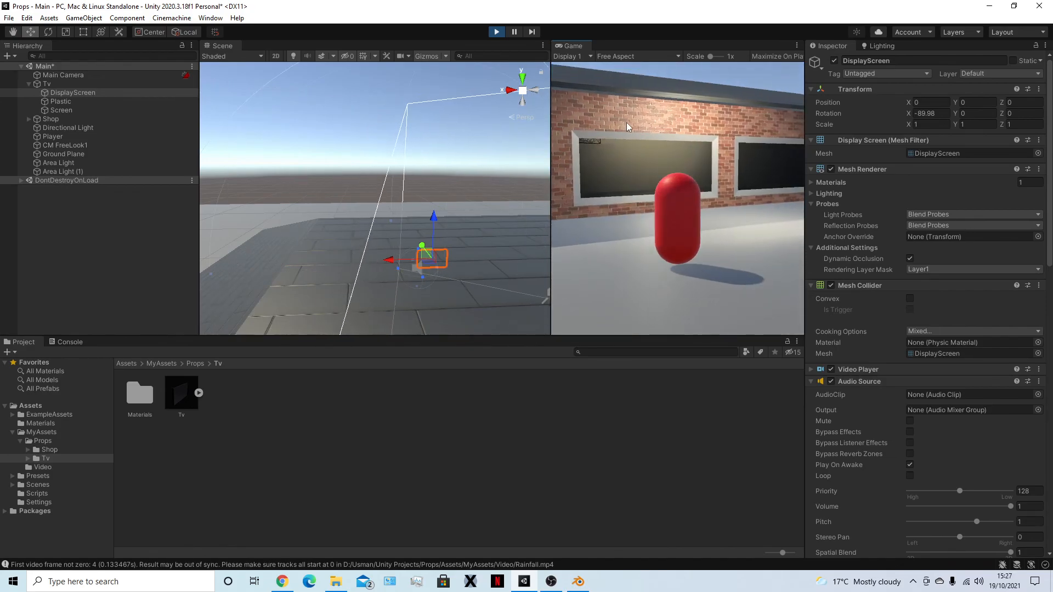
click(497, 32)
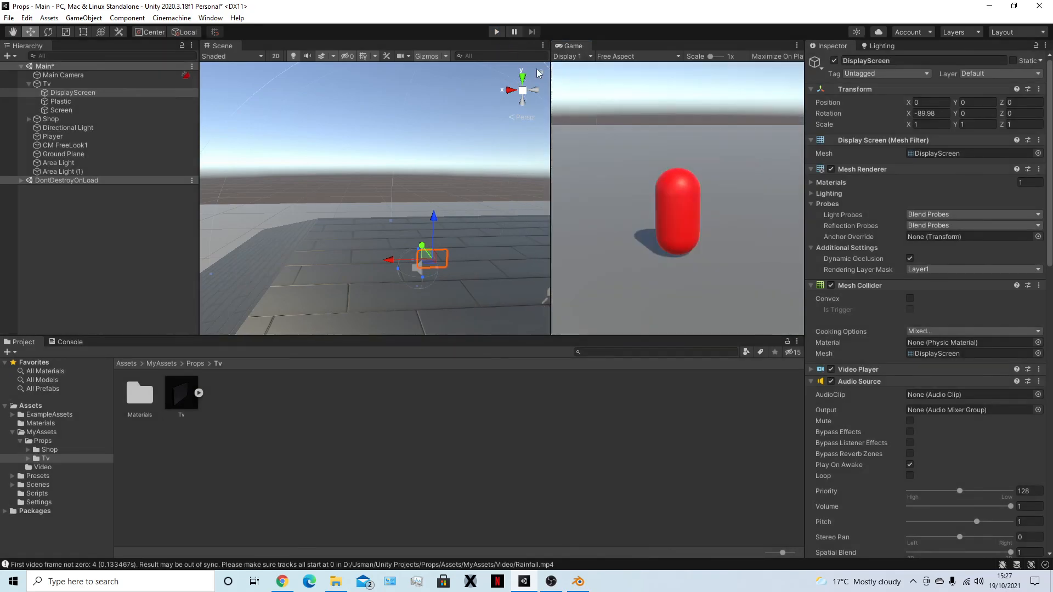